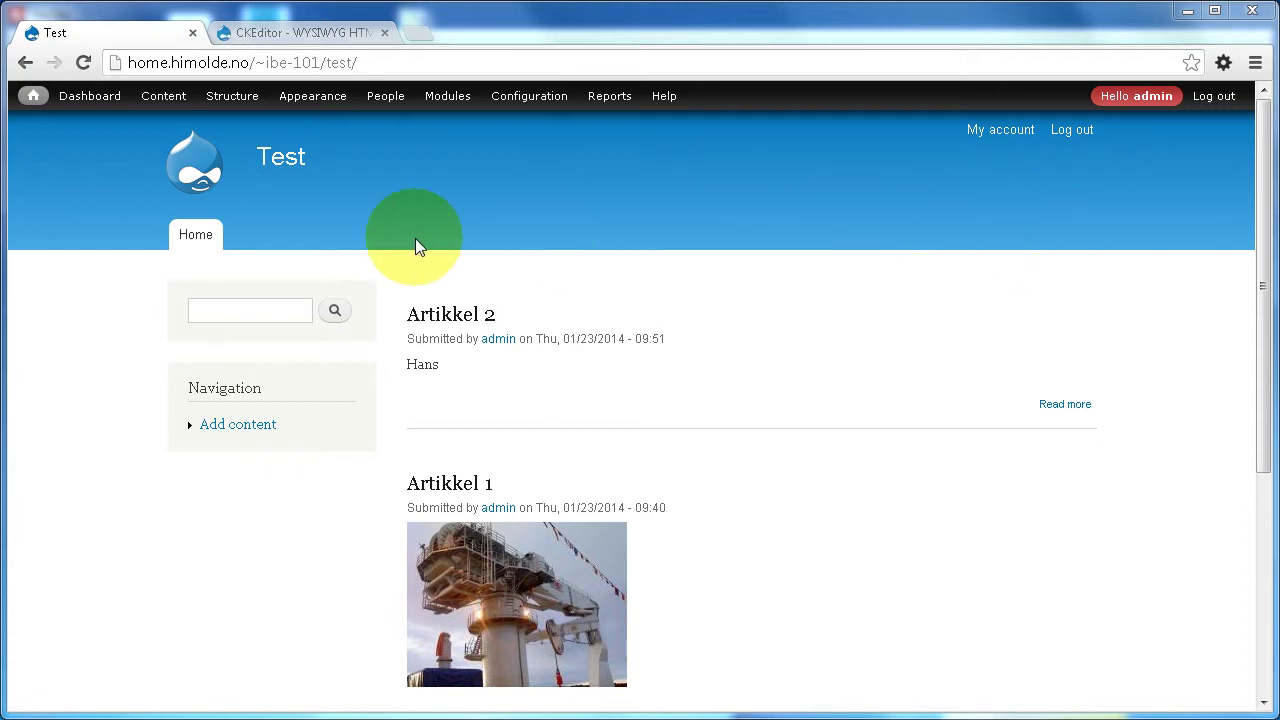
- Start a new Article and place the caret in its Body editor
mouse_move(160, 97)
mouse_move(150, 122)
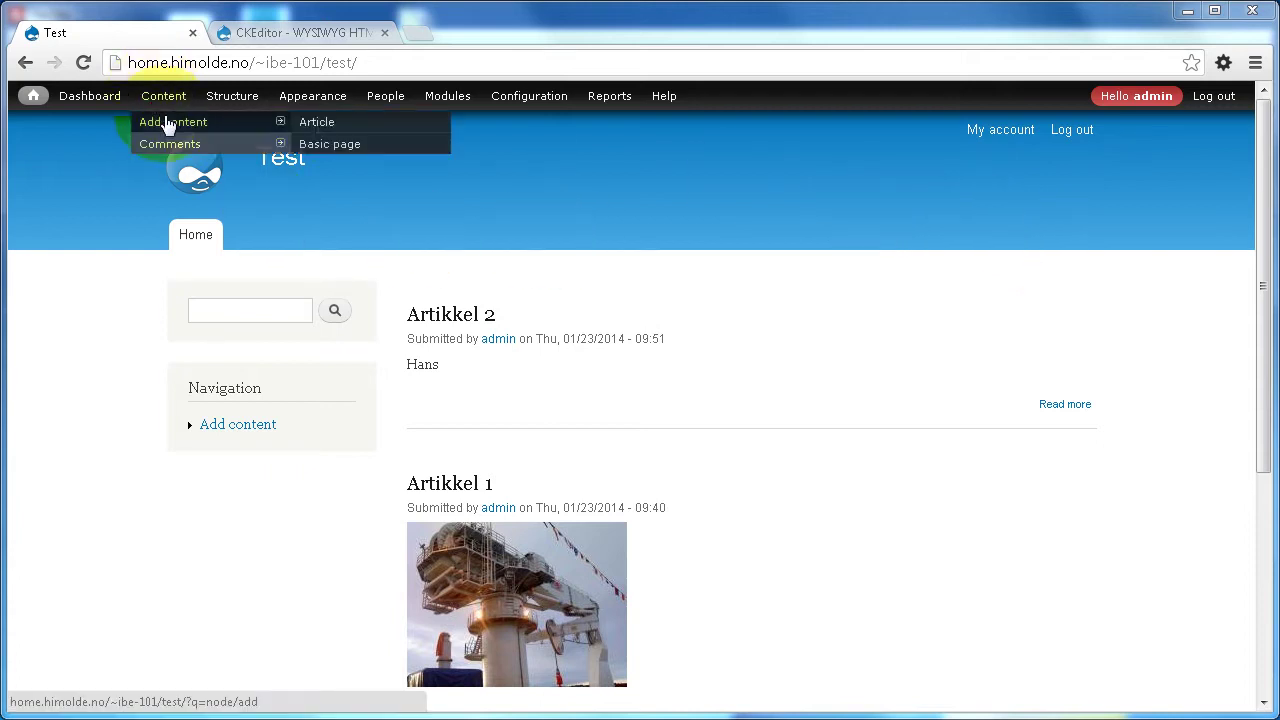
click(318, 123)
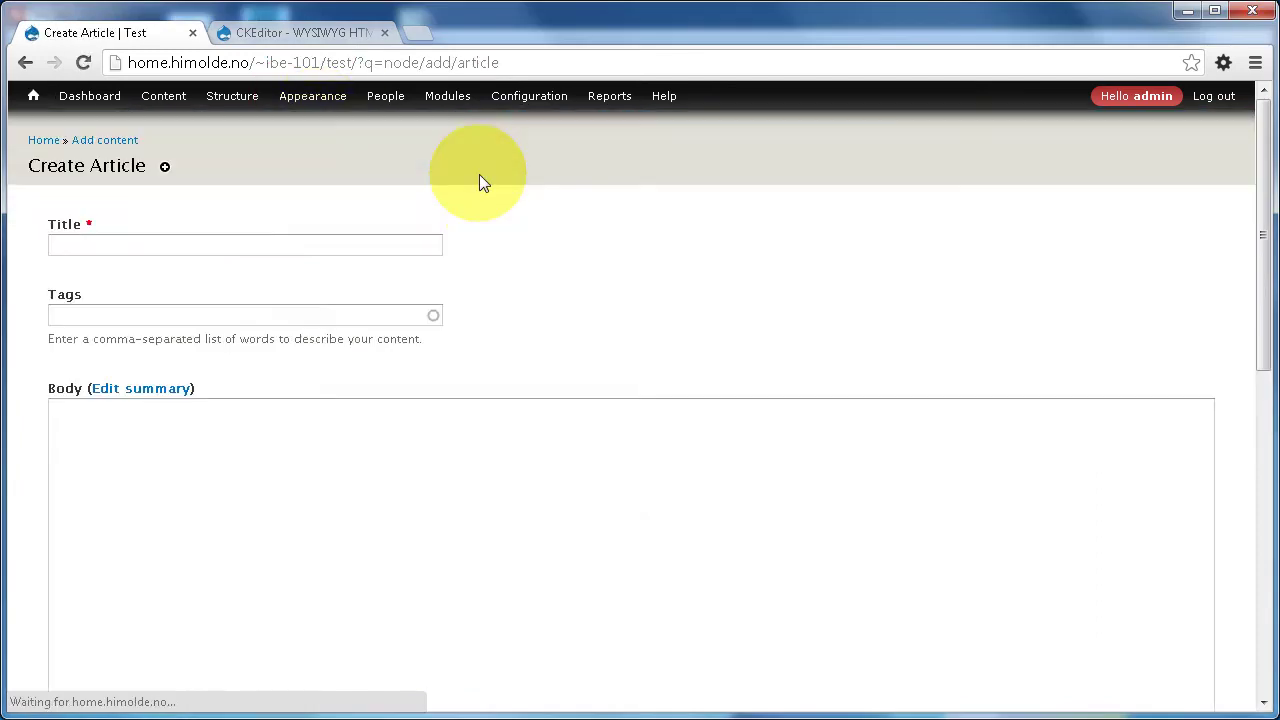
click(201, 428)
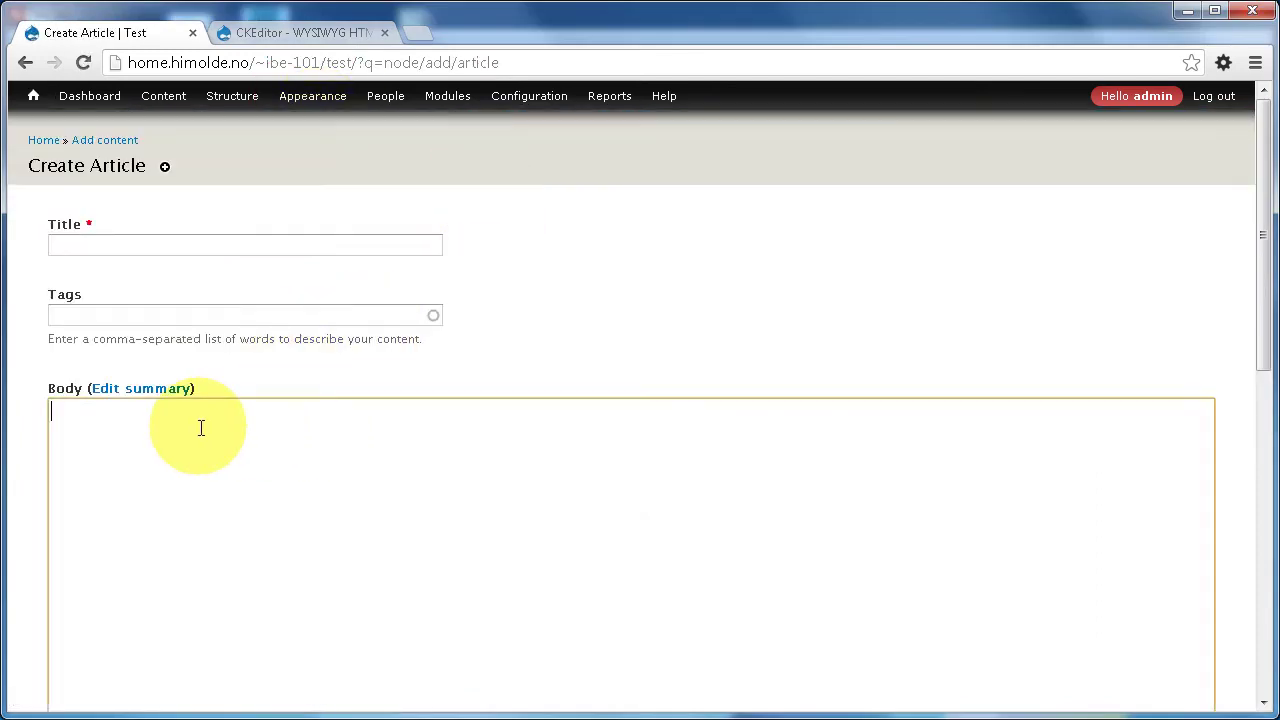
- Look over the blank article form, then switch to the CKEditor project page tab
scroll(409, 497, down, 2)
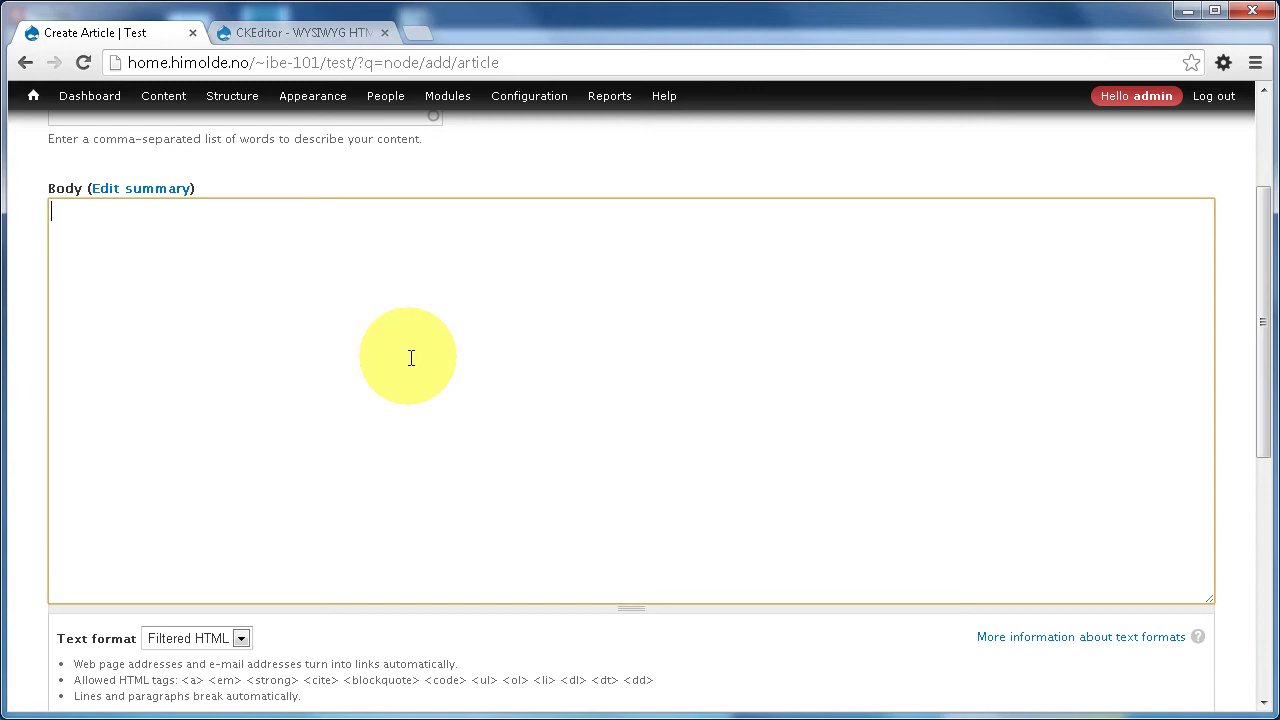
scroll(411, 358, up, 1)
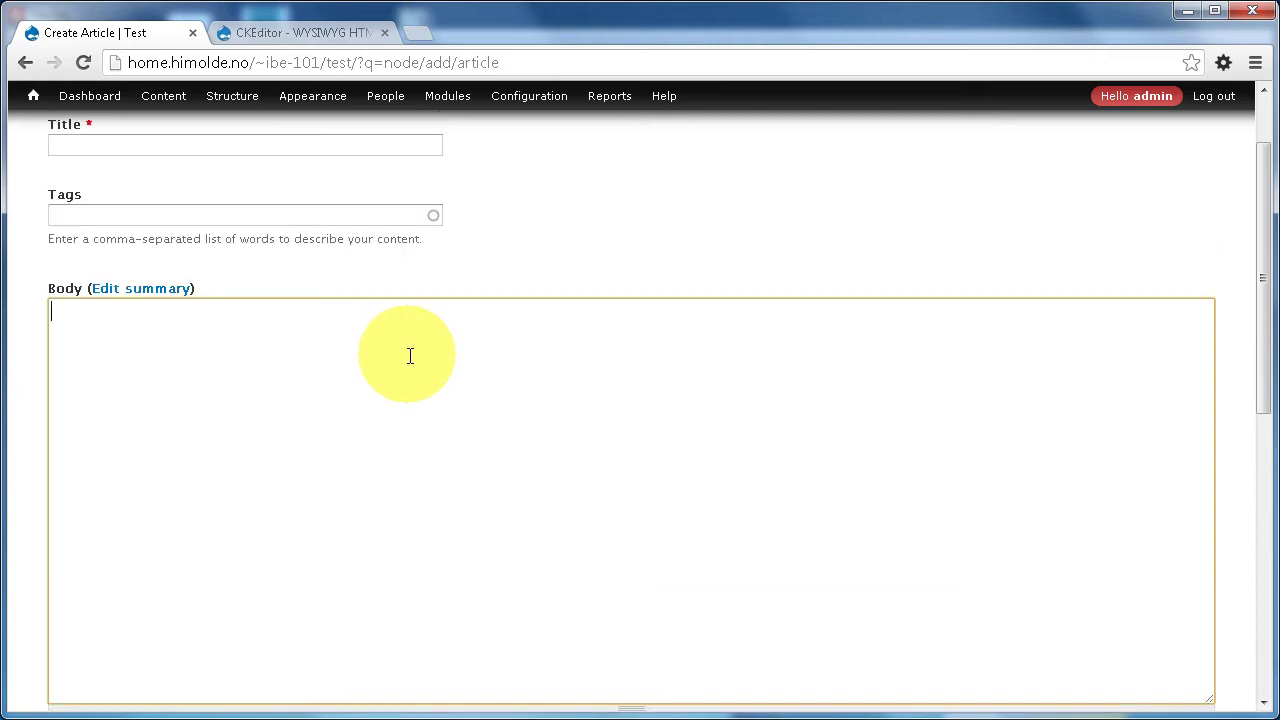
scroll(410, 356, up, 1)
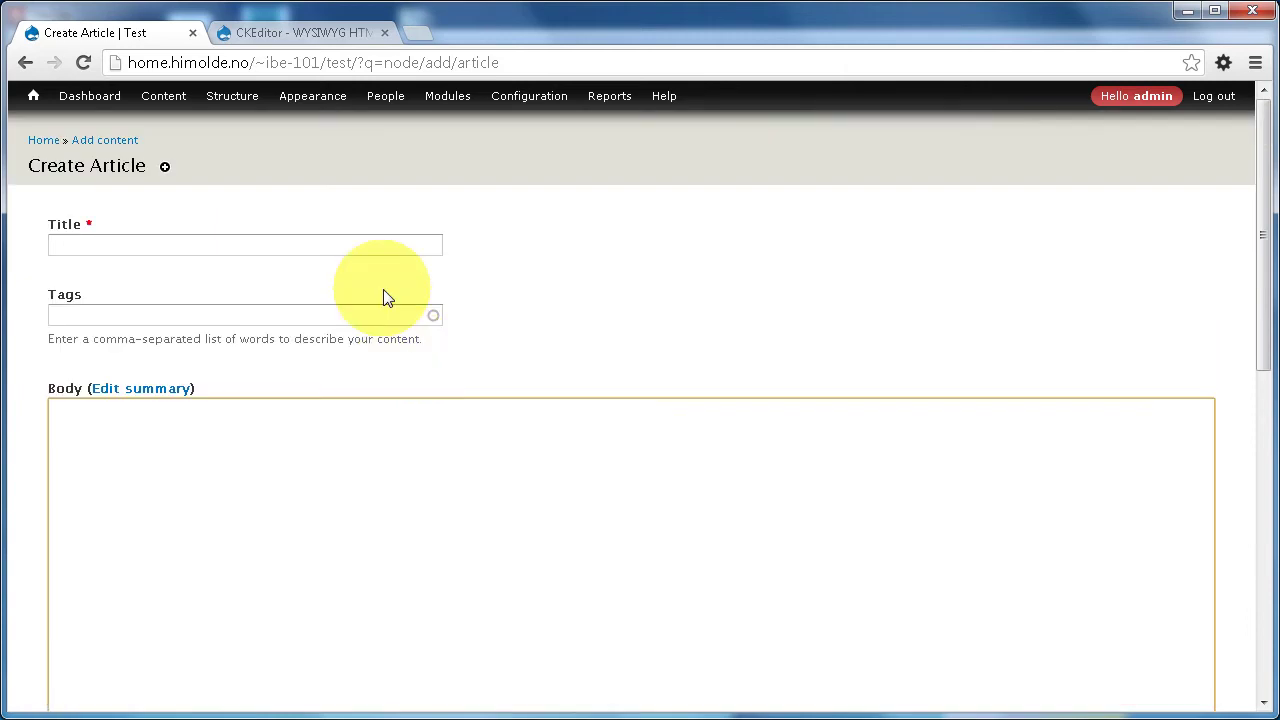
click(290, 33)
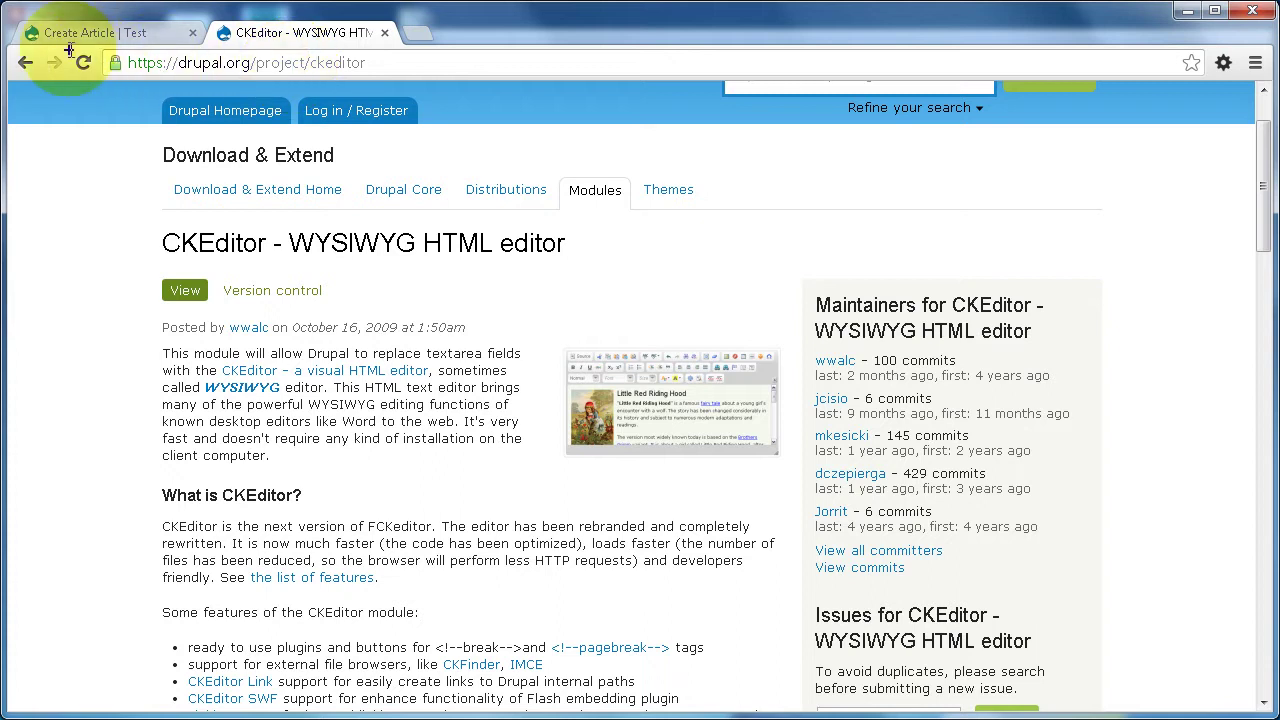
- Copy the link address of CKEditor's recommended 7.x-1.13 gz download
drag(104, 82, 405, 100)
key(Escape)
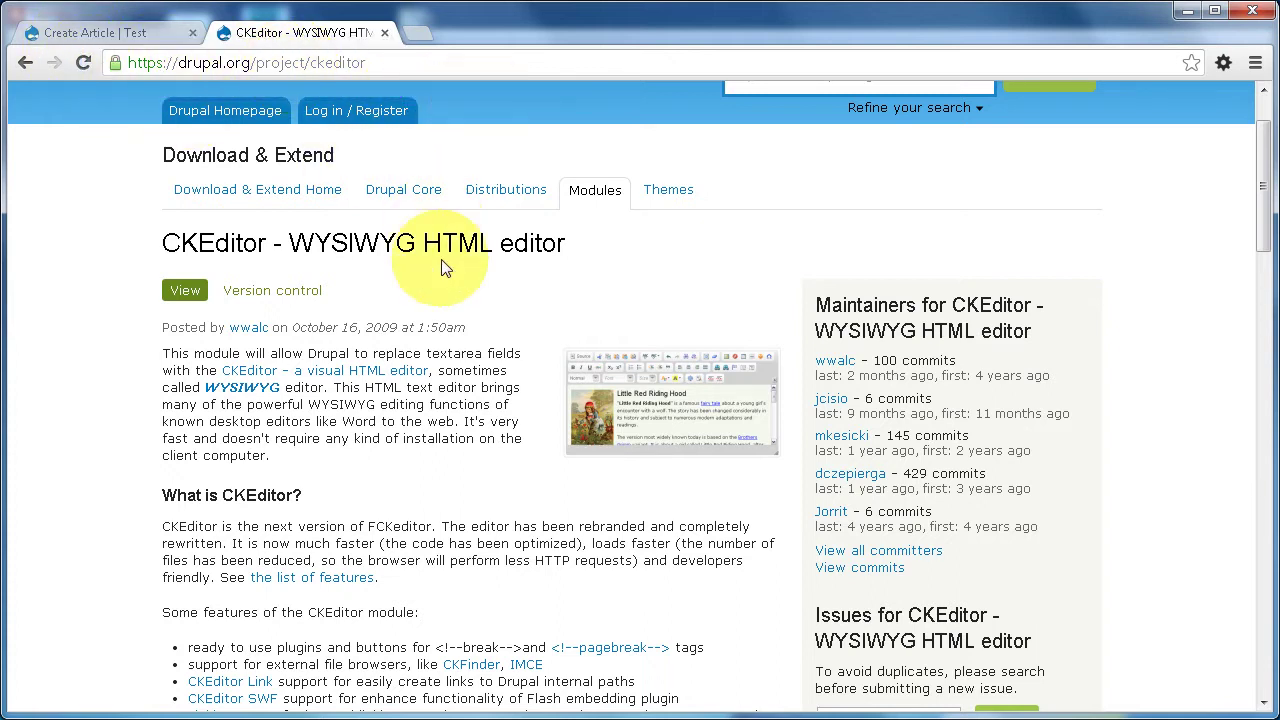
scroll(443, 270, down, 20)
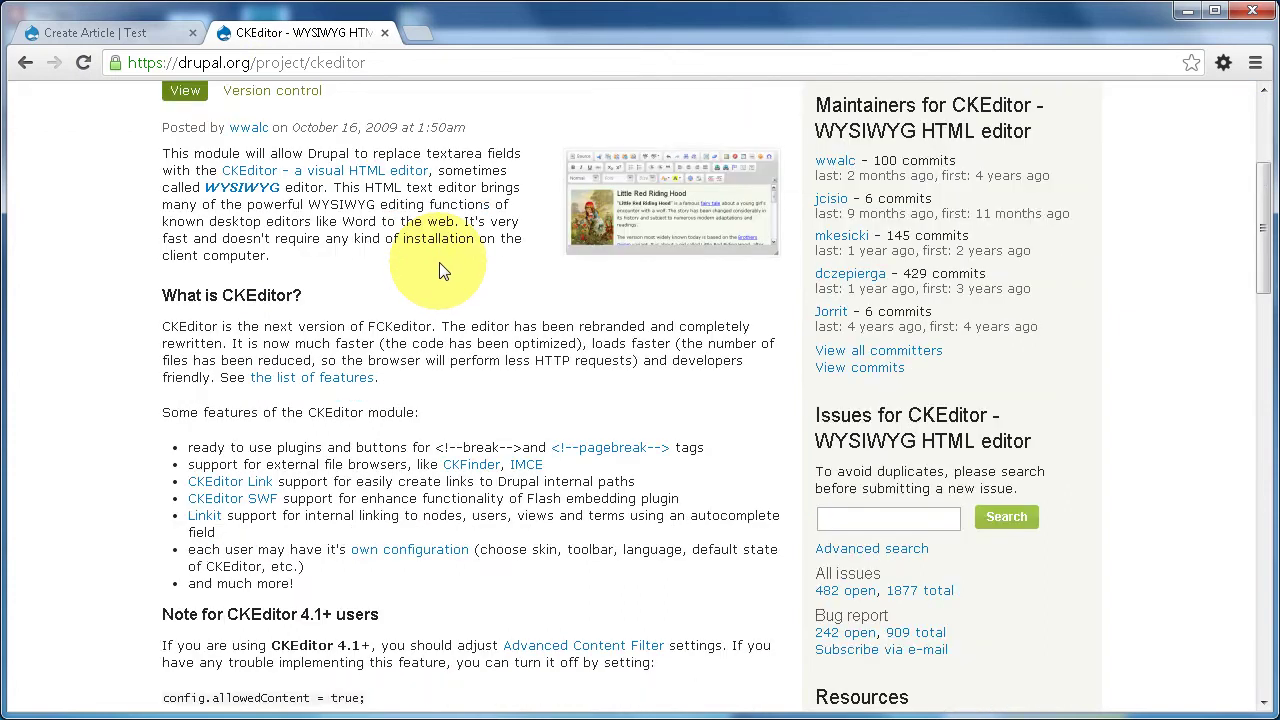
scroll(441, 263, down, 2)
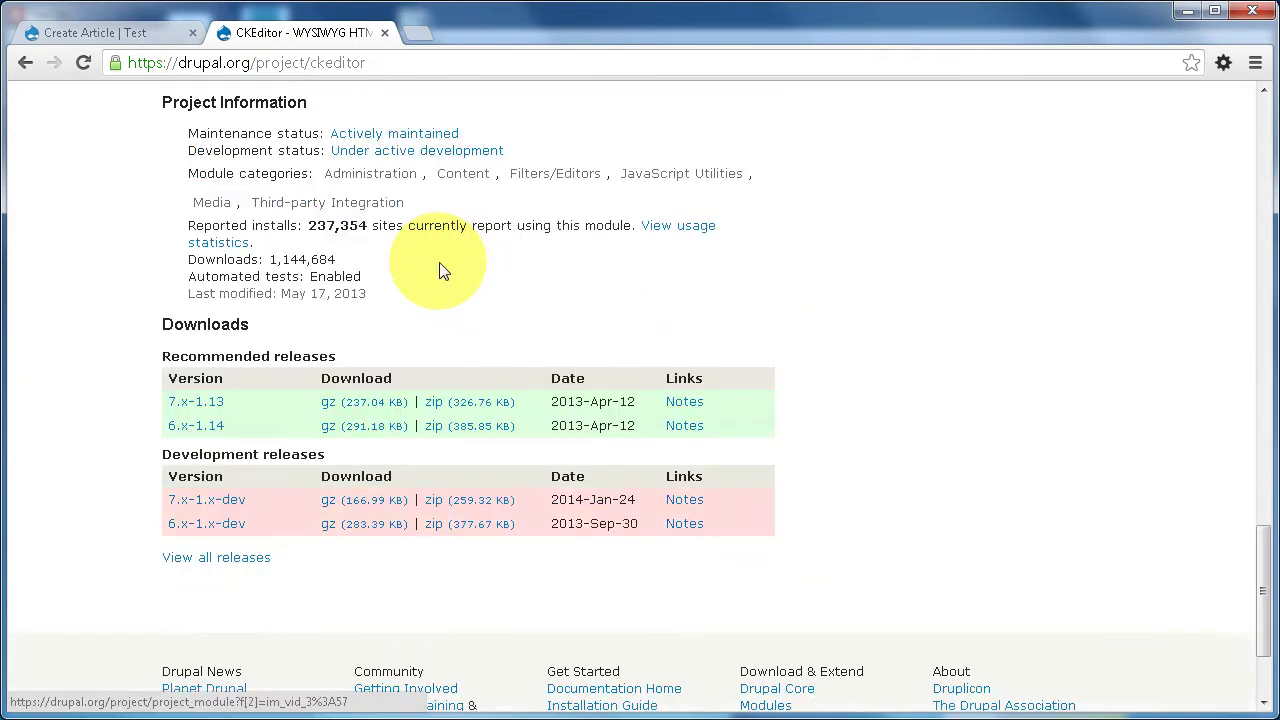
right_click(344, 400)
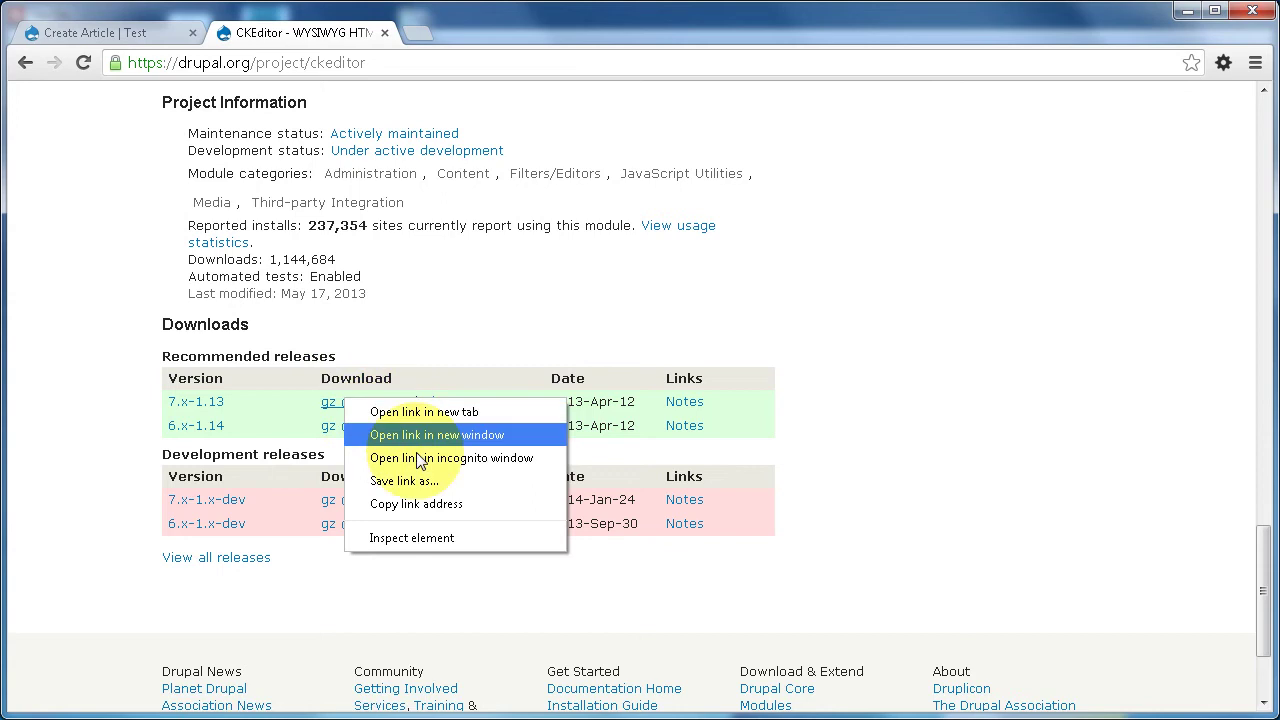
click(385, 503)
- Paste the CKEditor 7.x-1.13 address into Install new module's 'Install from a URL' and install
click(132, 38)
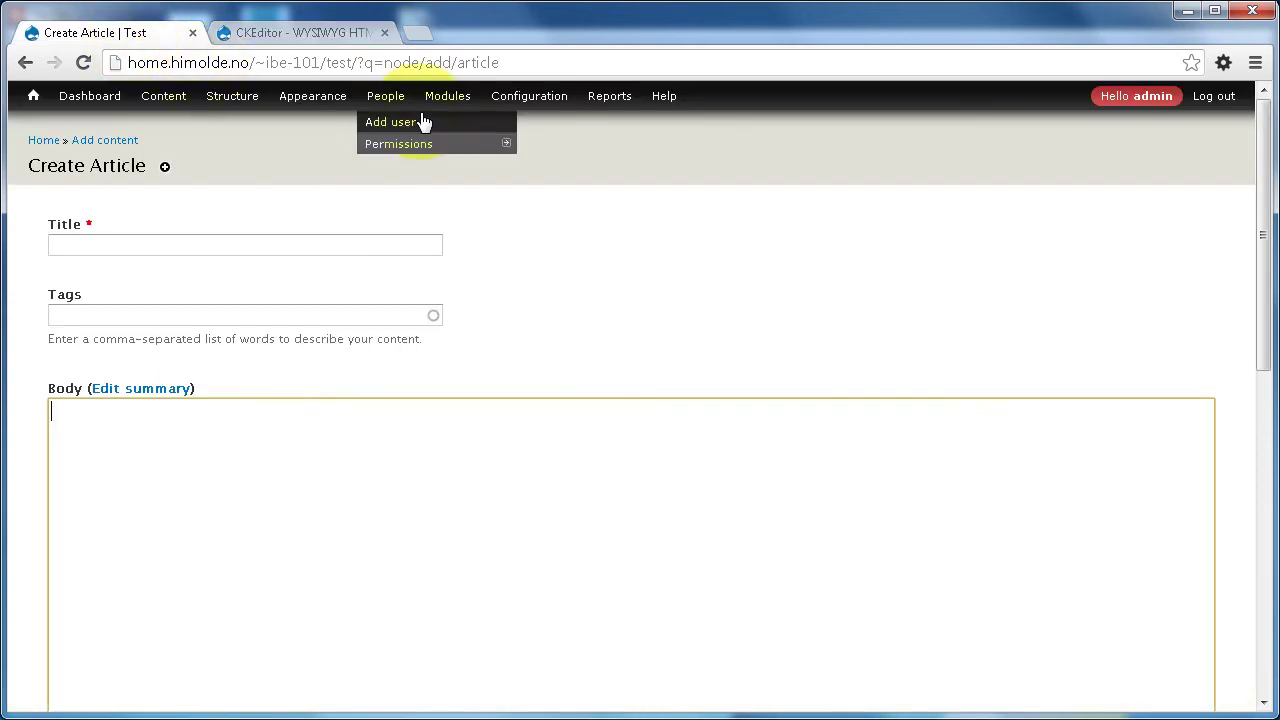
mouse_move(449, 100)
click(467, 122)
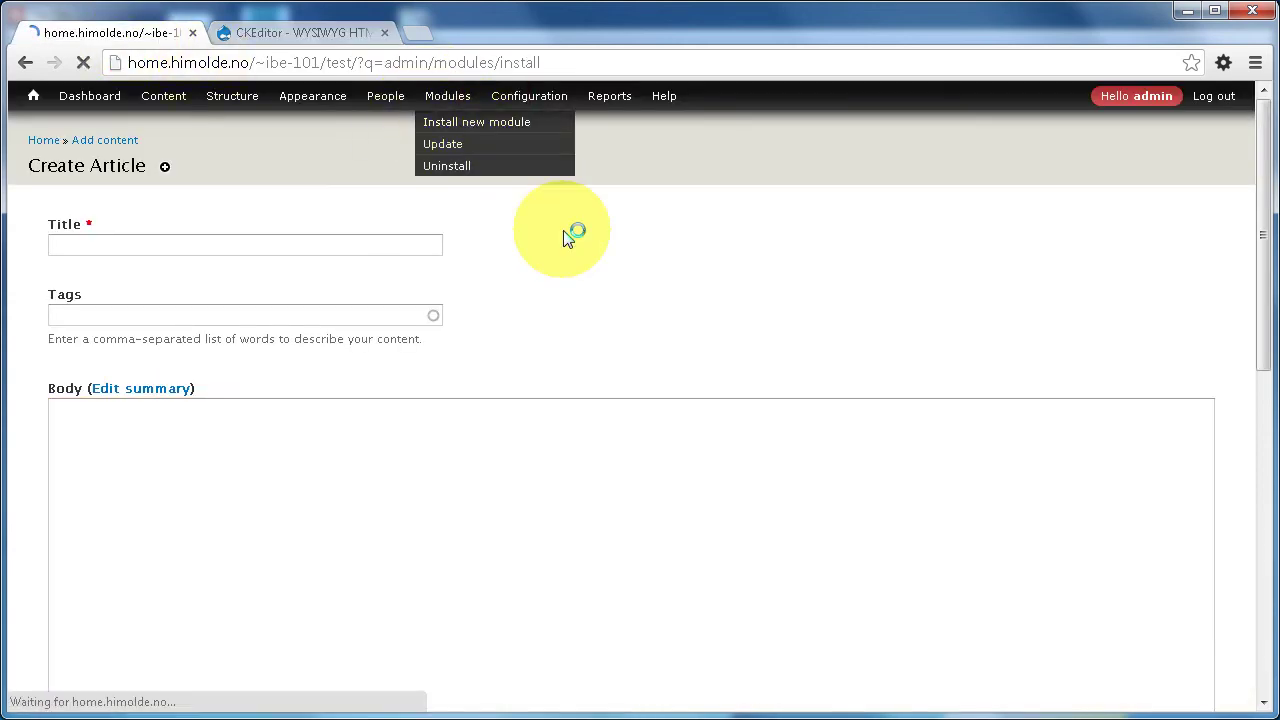
click(370, 323)
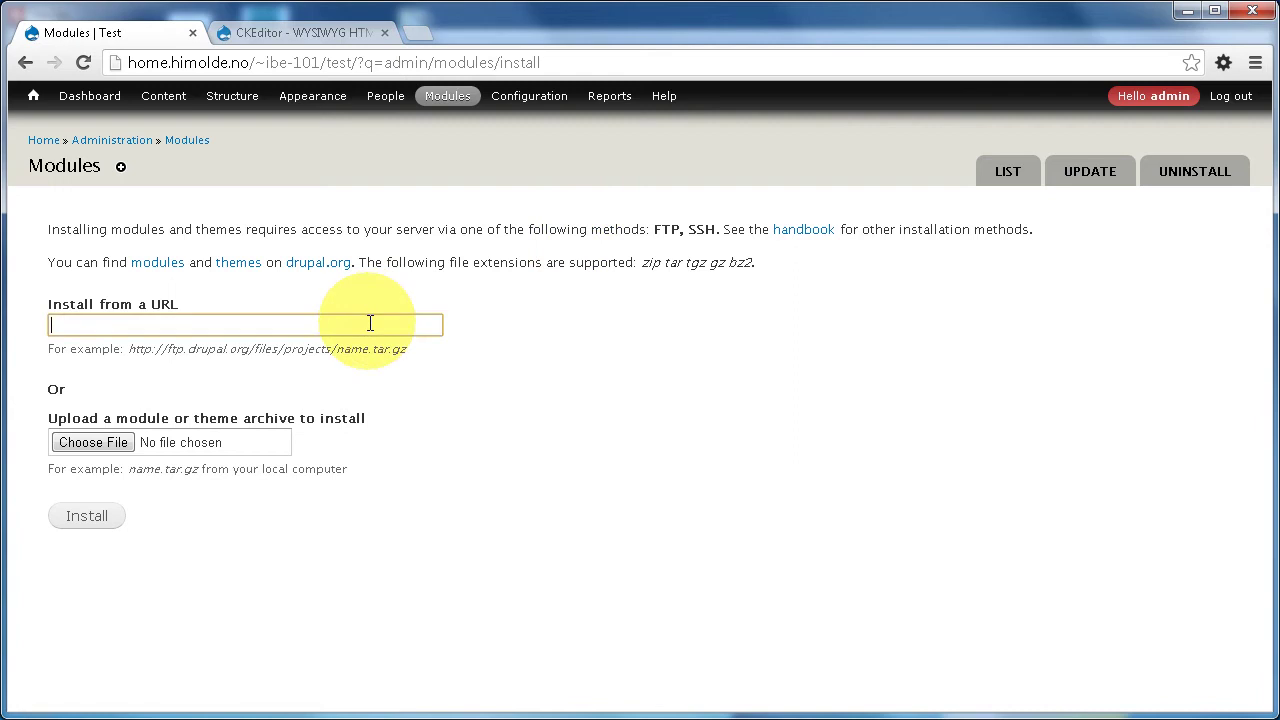
key(ctrl+v)
click(100, 517)
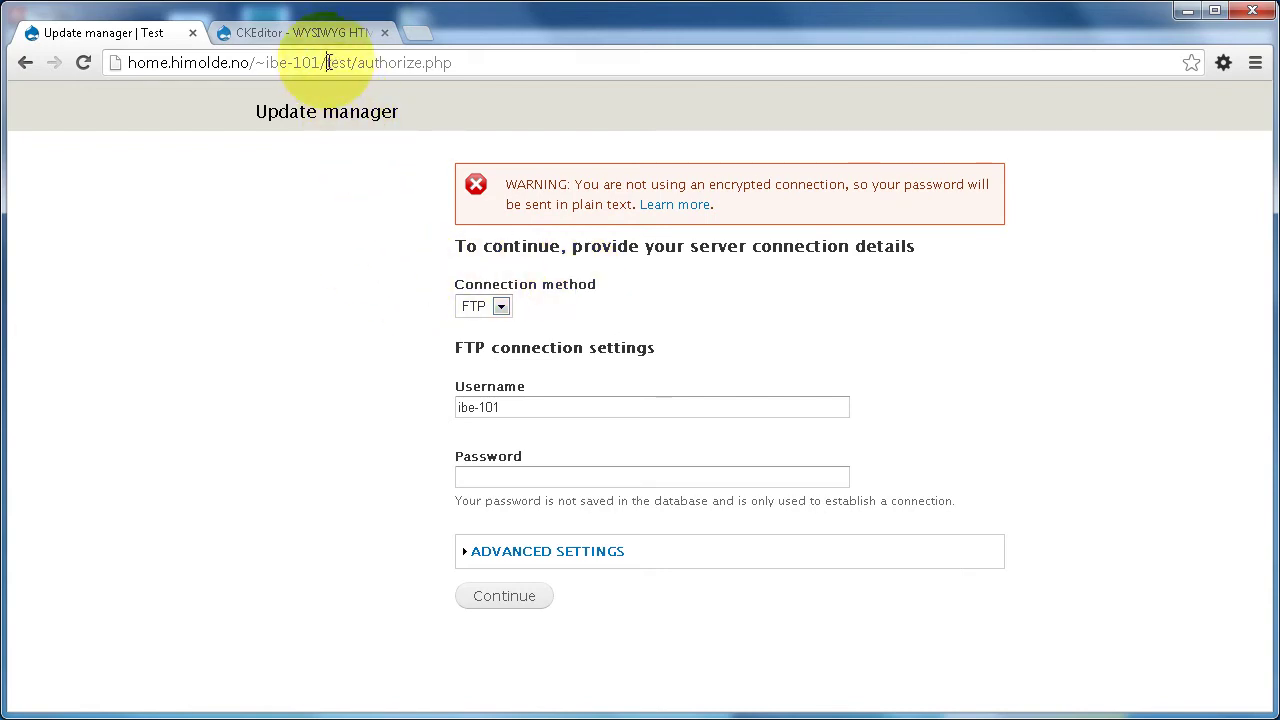
- Trim test/authorize.php off the address and load the site root
drag(327, 62, 504, 62)
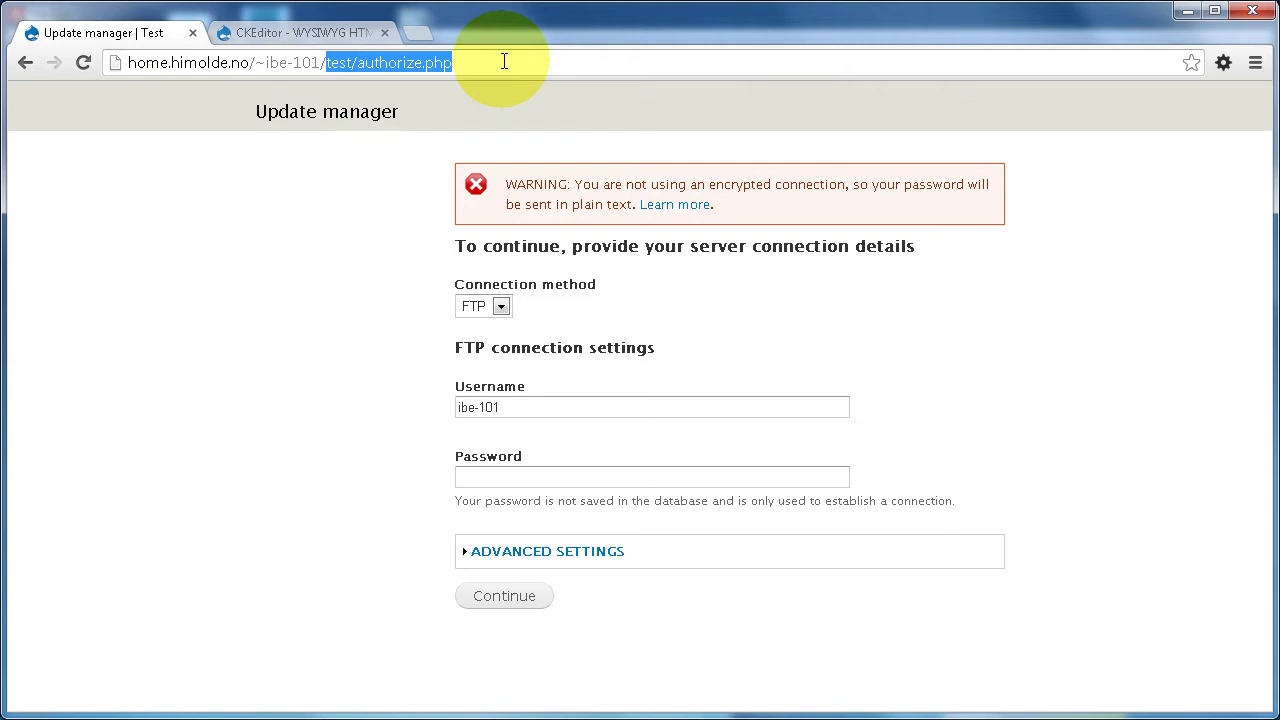
click(504, 62)
key(BackSpace)
key(BackSpace)
key(BackSpace)
key(BackSpace)
key(BackSpace)
key(BackSpace)
key(BackSpace)
key(BackSpace)
key(BackSpace)
key(BackSpace)
key(BackSpace)
key(BackSpace)
key(BackSpace)
key(Return)
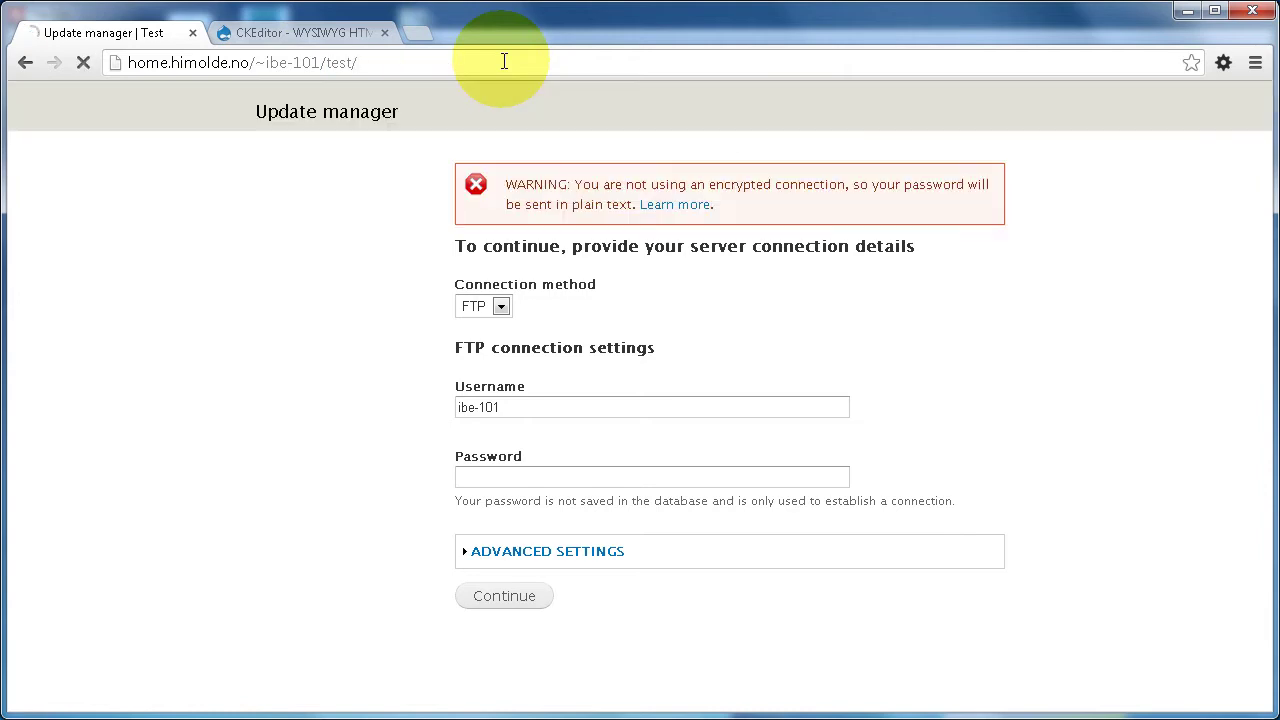
click(487, 63)
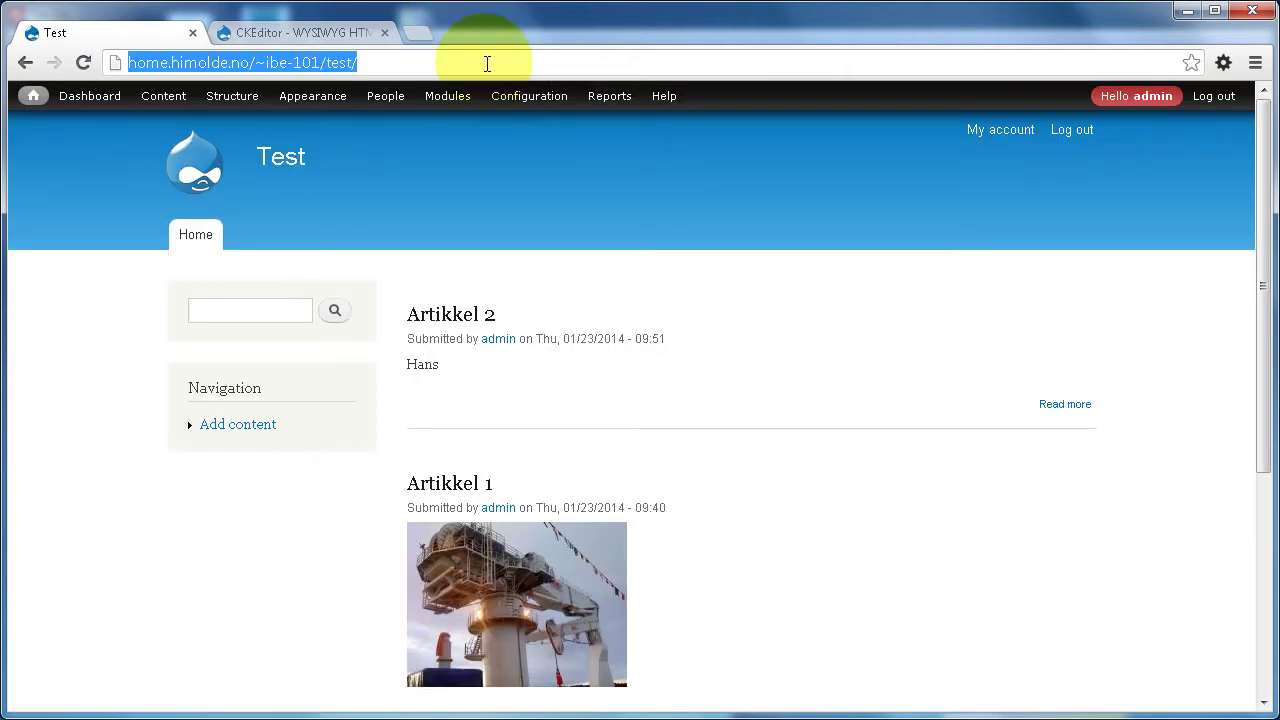
key(Home)
text(htt)
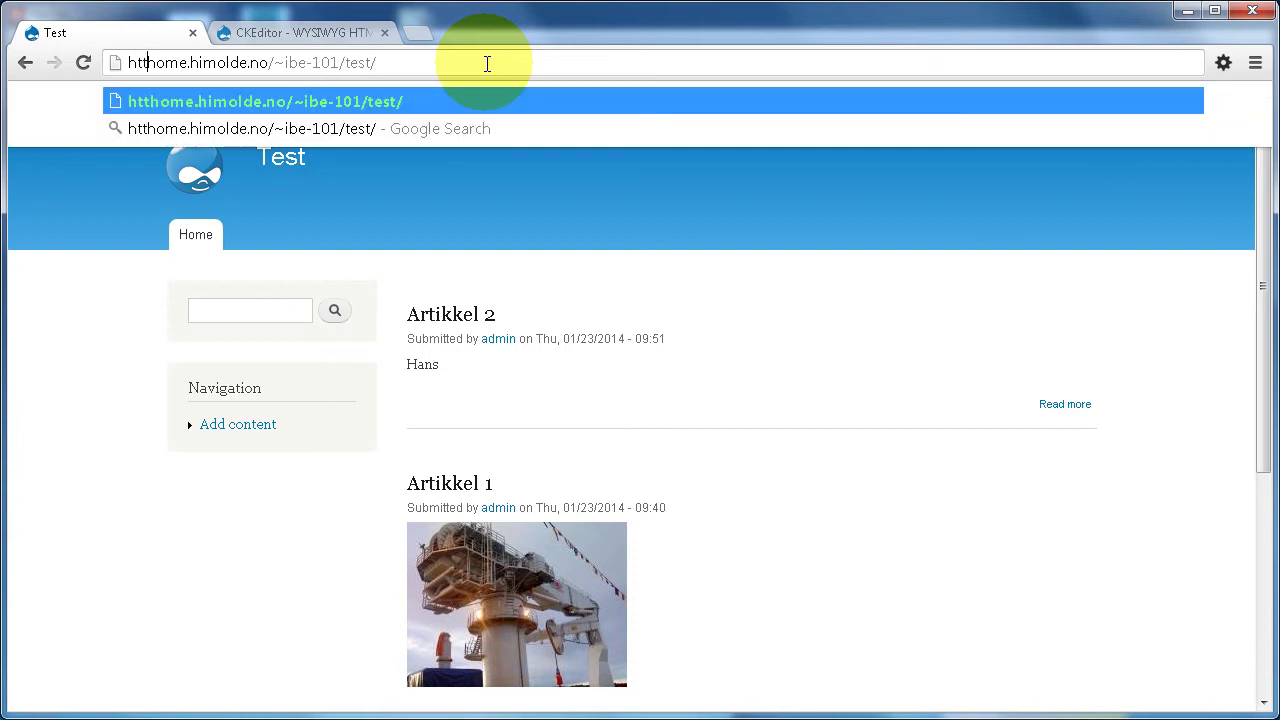
text(ps:/)
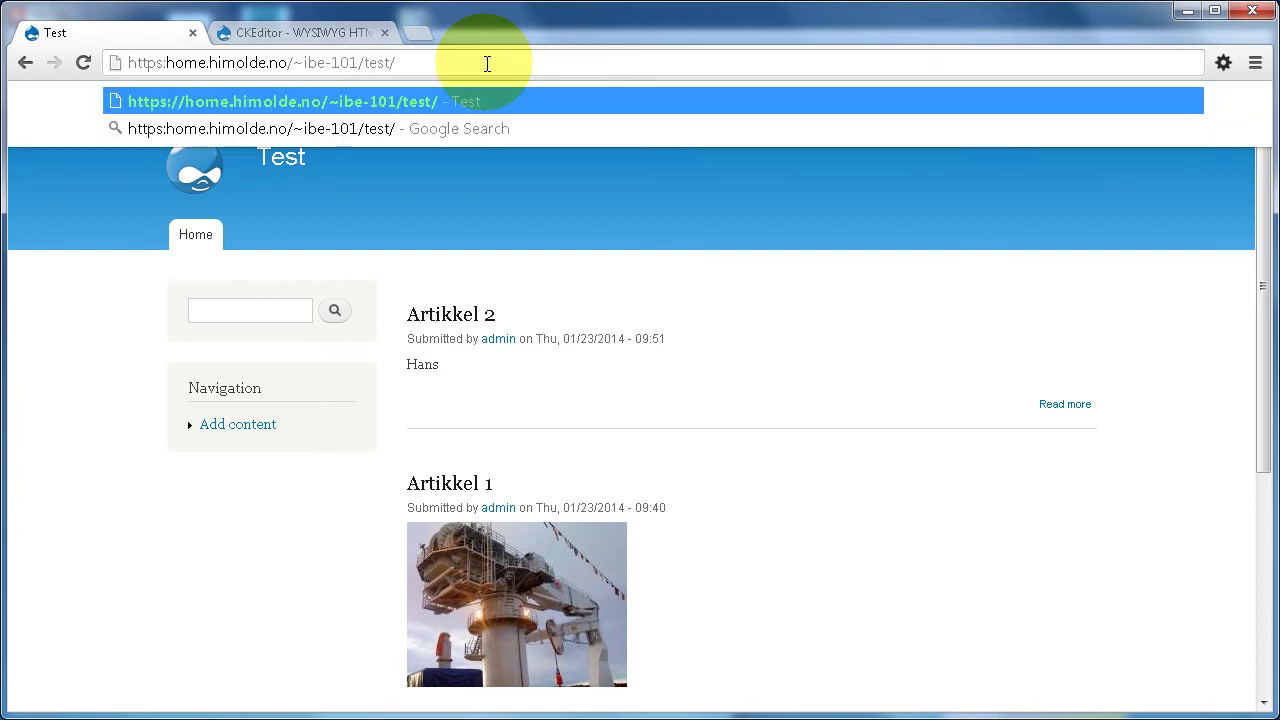
text(/)
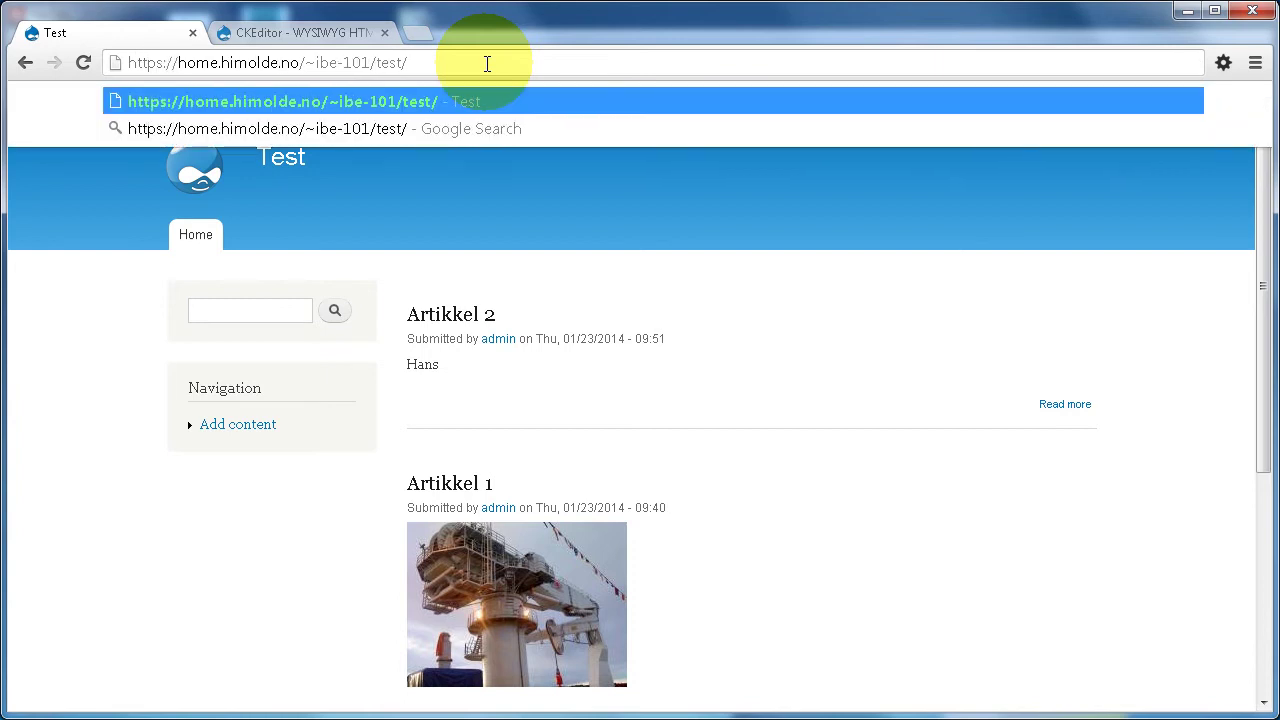
key(Return)
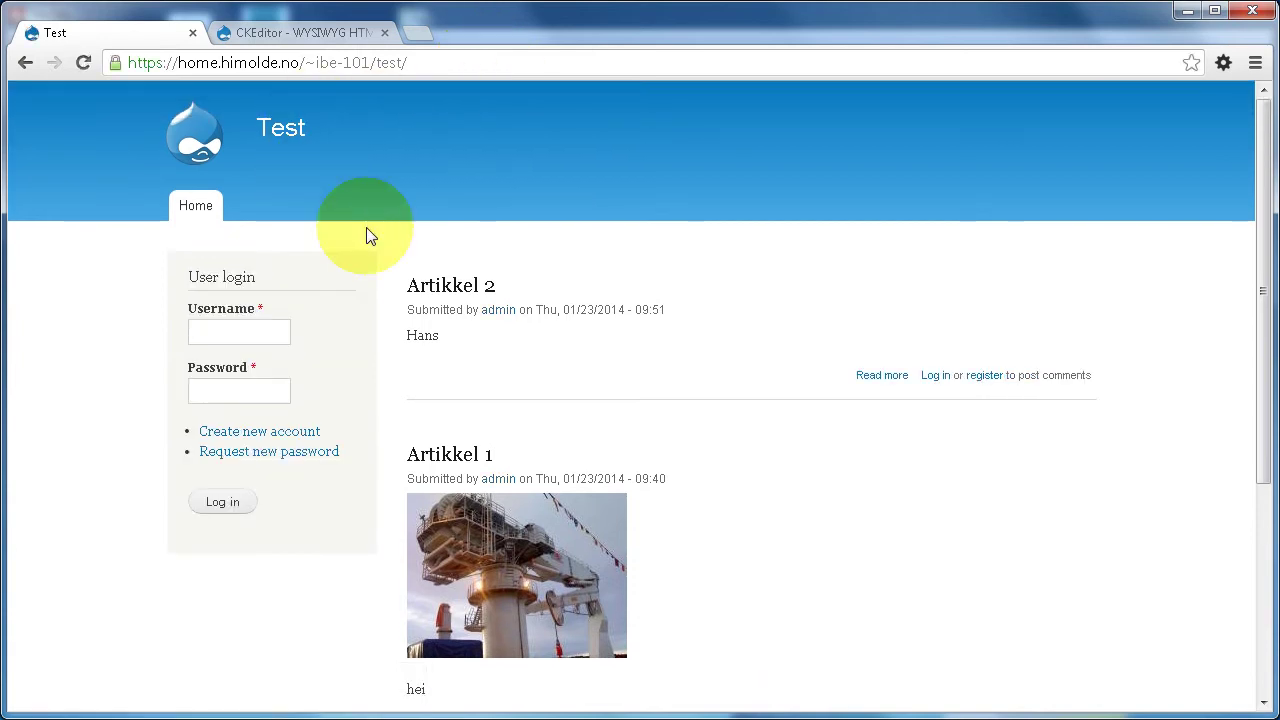
- Log in with the administrator username and password, then dismiss Chrome's save-password bar
click(249, 331)
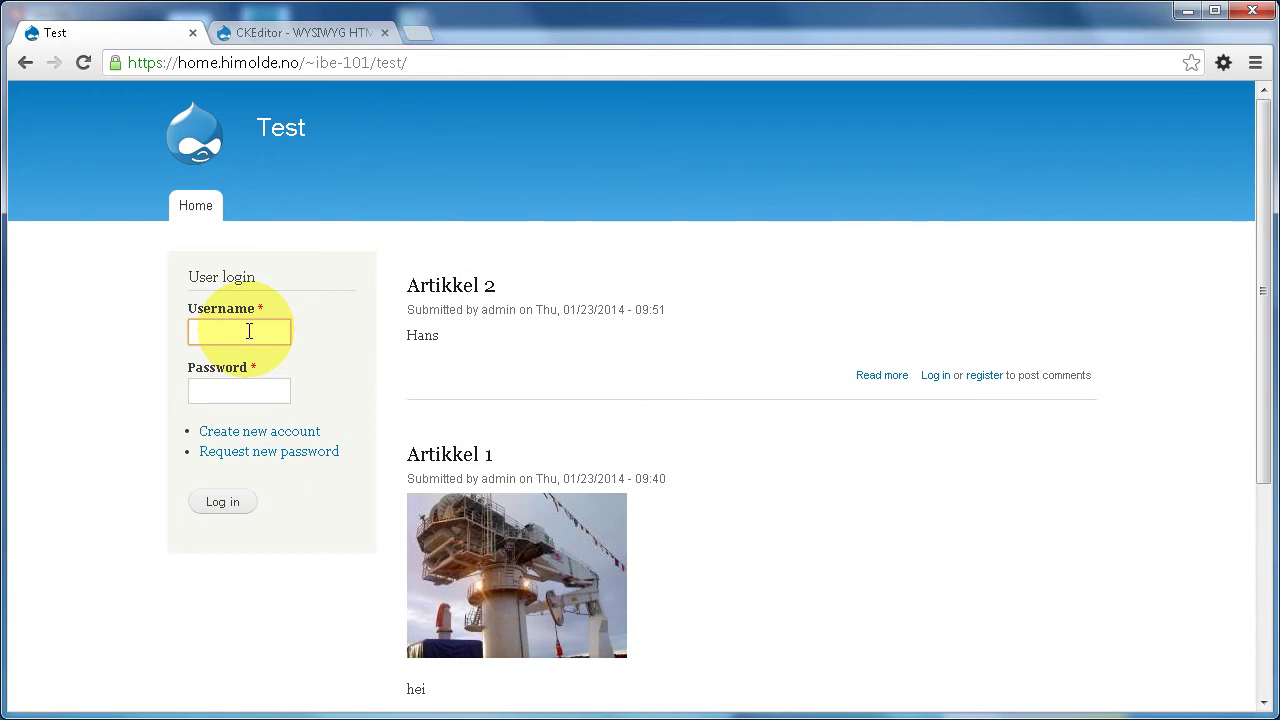
text(admin)
key(Tab)
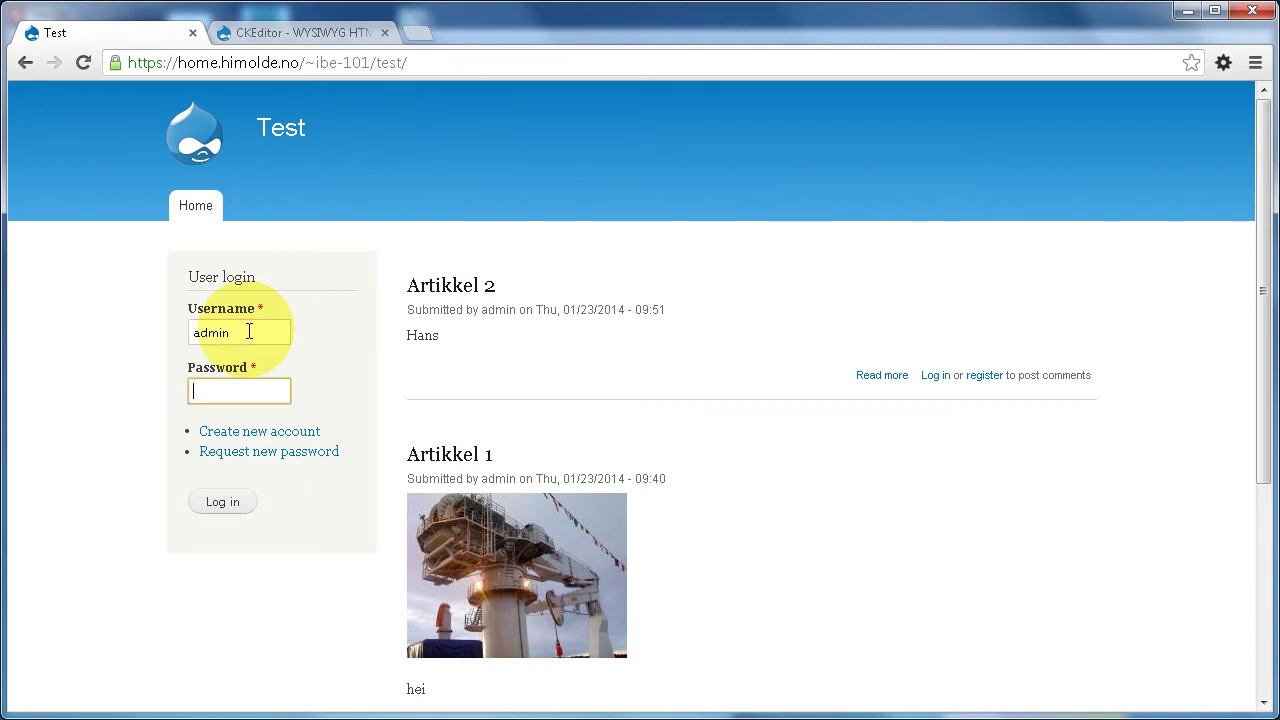
text(admin123)
key(Return)
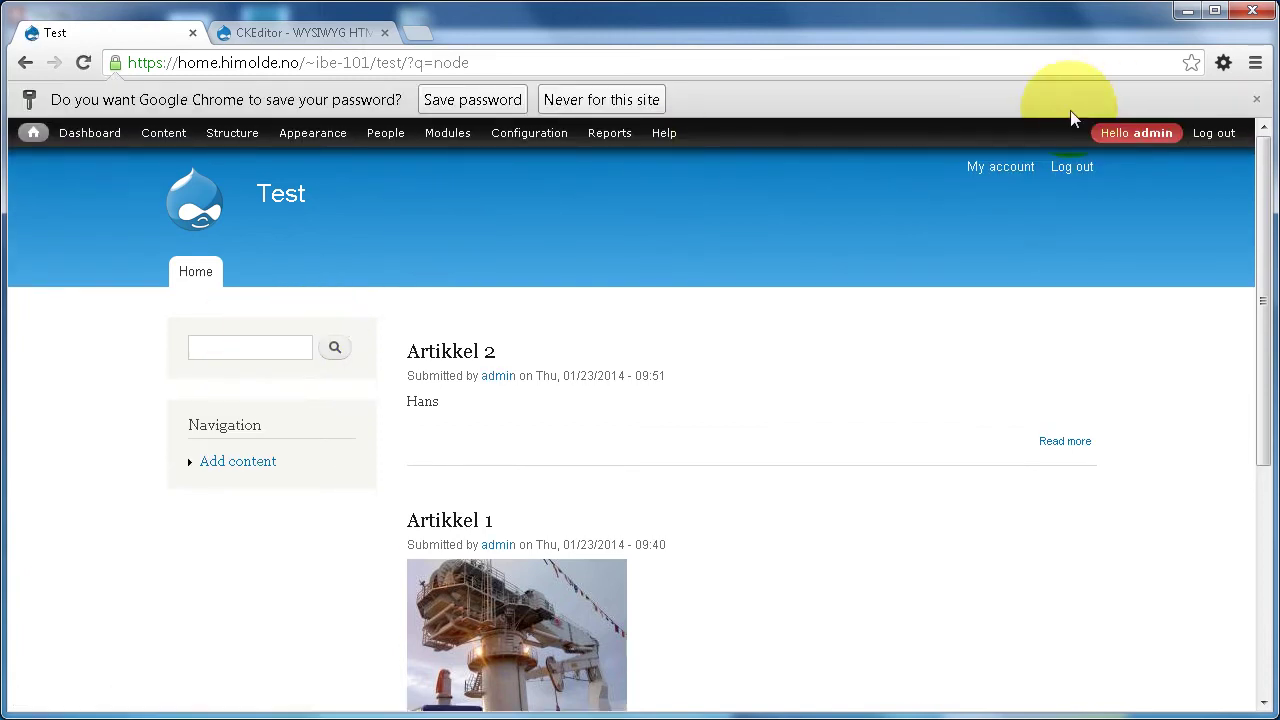
click(595, 99)
- Resubmit the ckeditor-7.x-1.13 package through Install new module's 'Install from a URL'
mouse_move(447, 95)
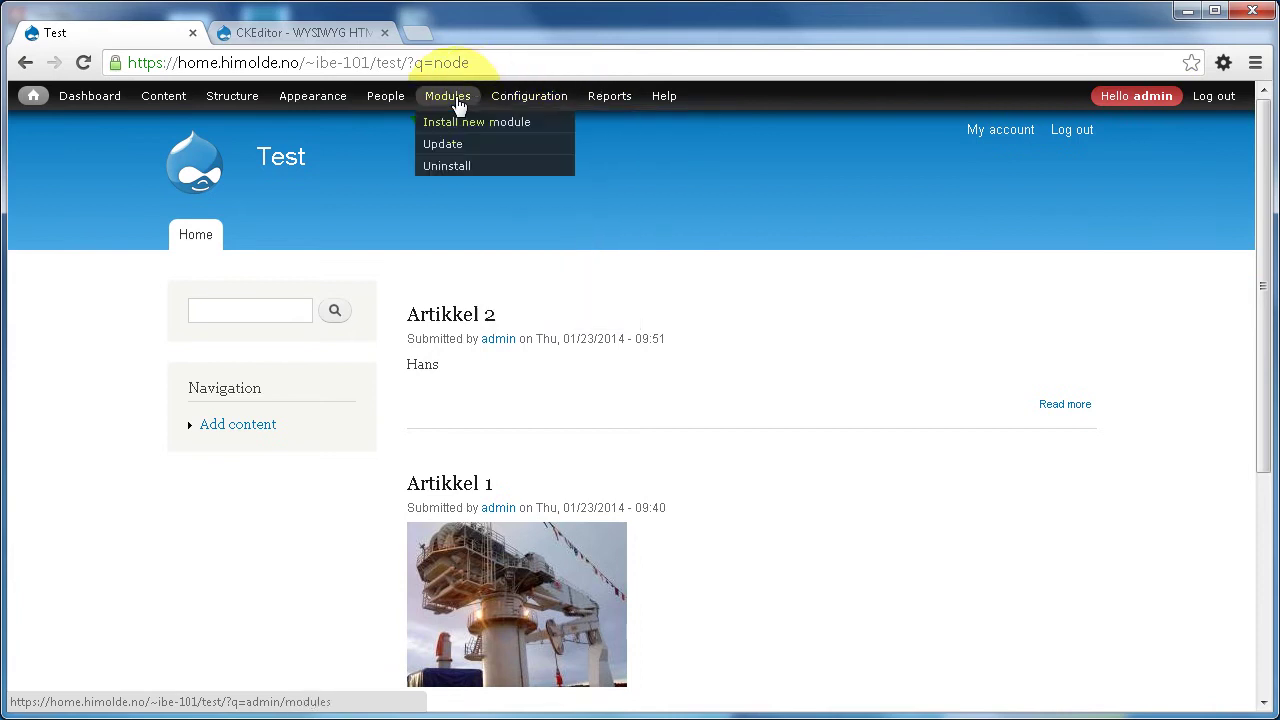
click(463, 123)
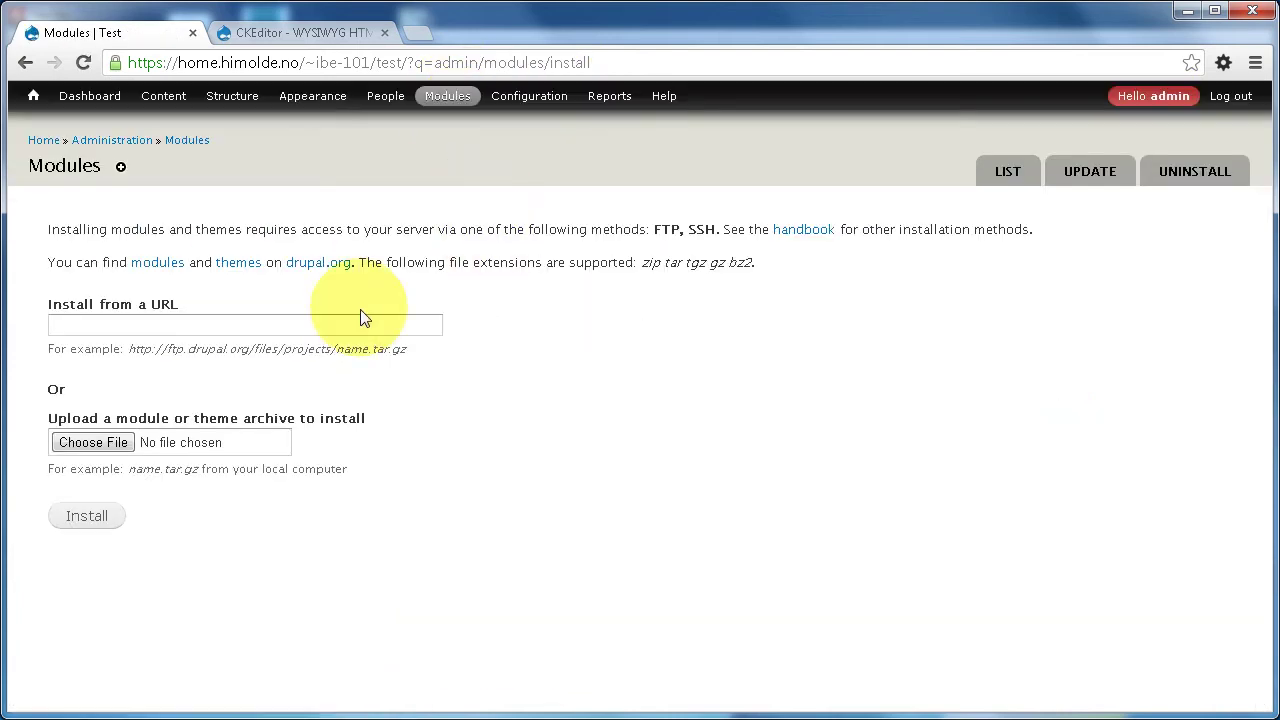
click(362, 326)
text(h)
click(90, 516)
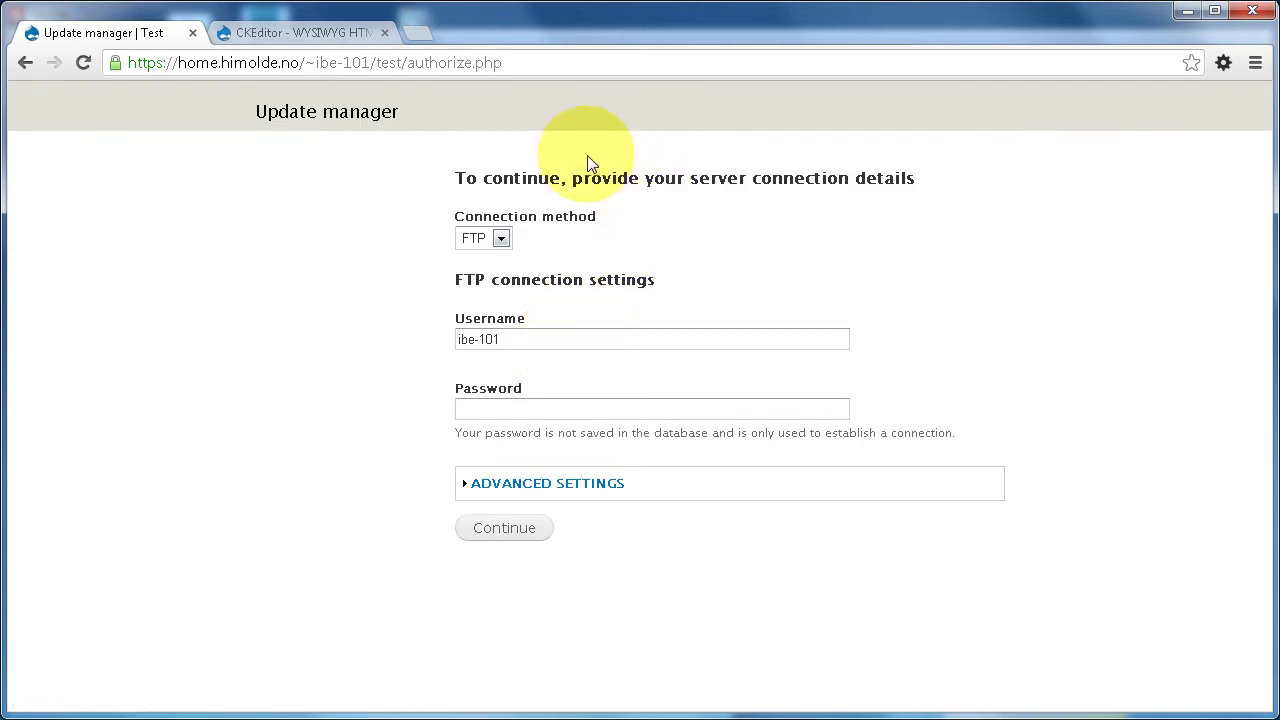
- Enter the FTP password and continue to finish the ckeditor installation
click(489, 409)
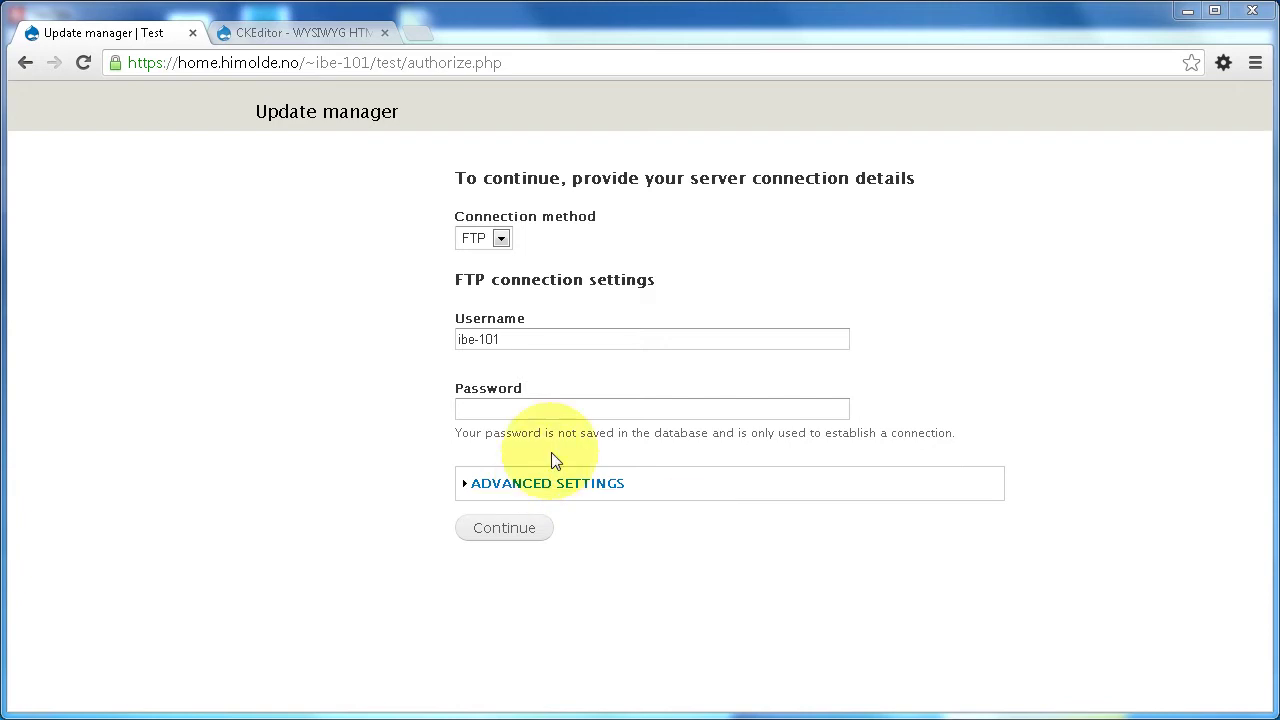
click(557, 409)
text(********)
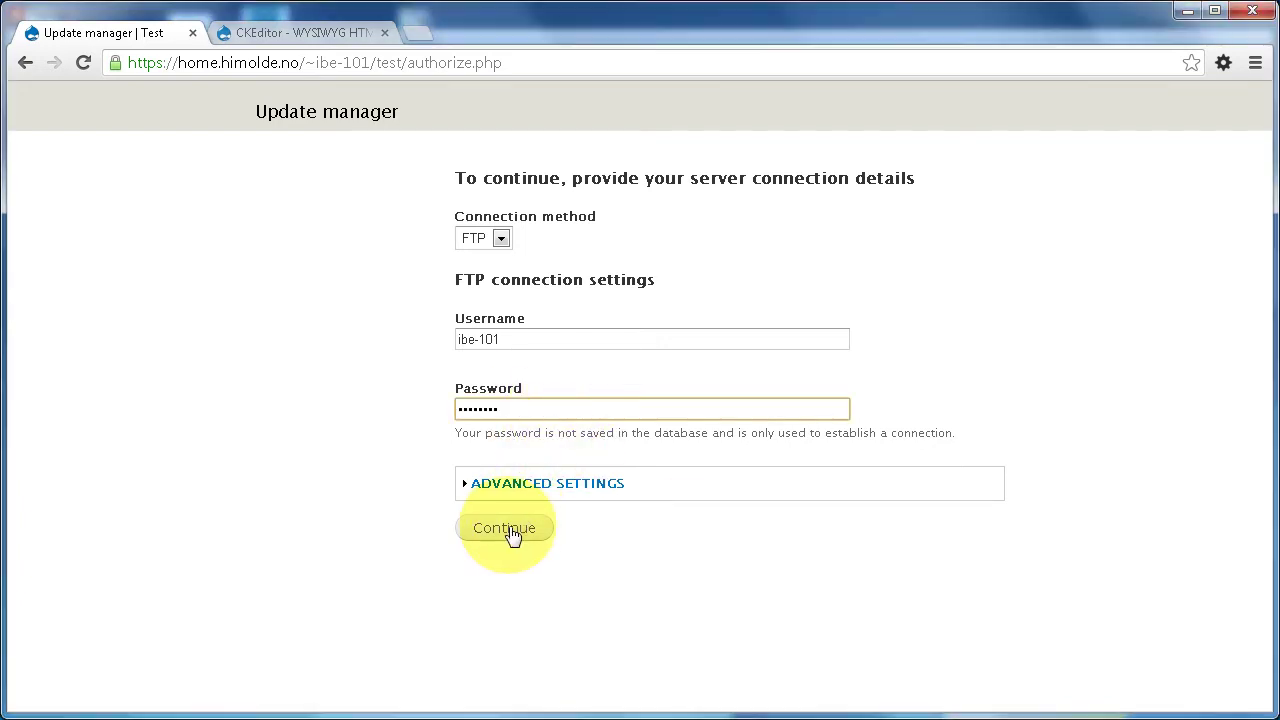
click(507, 529)
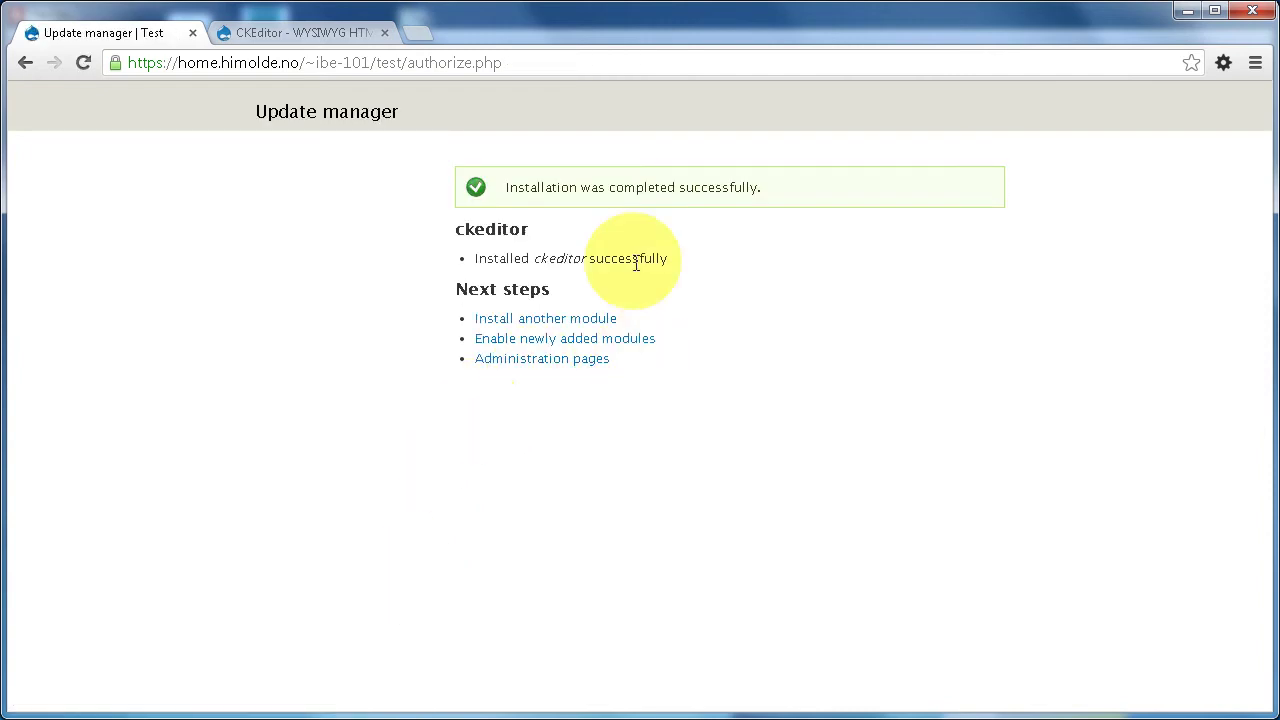
- Enable the newly added CKEditor module under User Interface and save the configuration
click(570, 342)
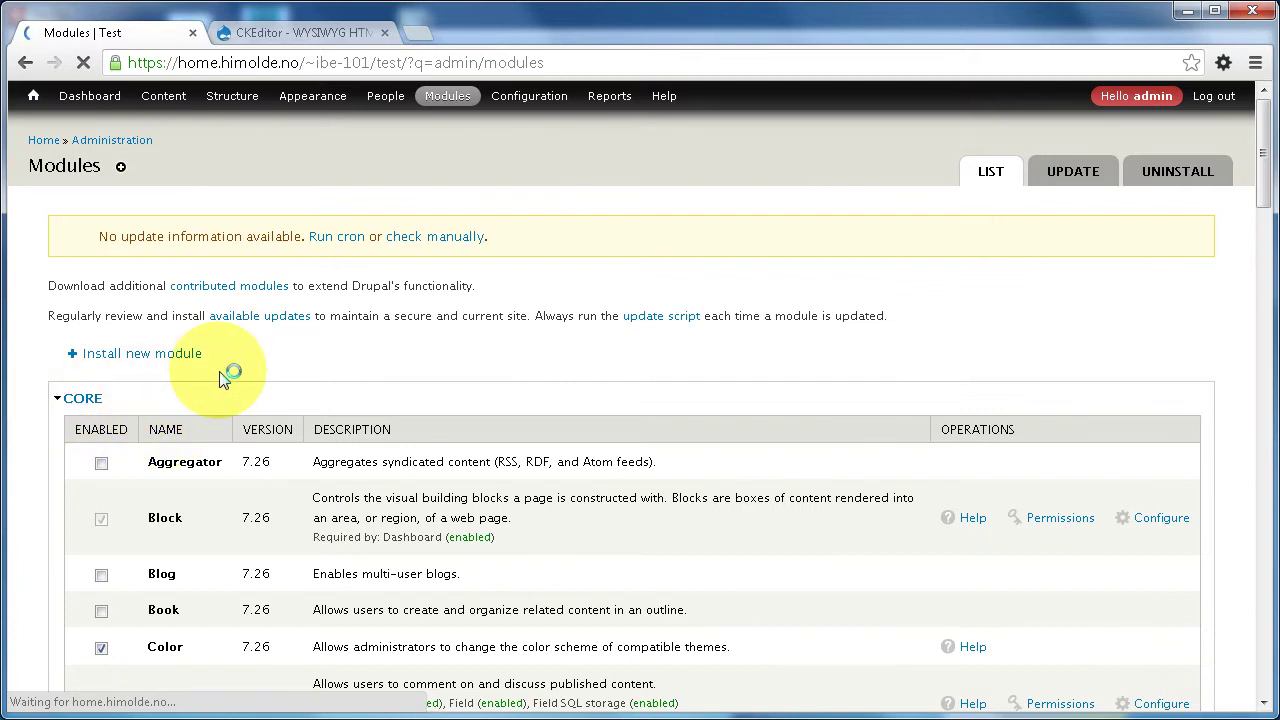
scroll(160, 350, down, 1)
click(80, 299)
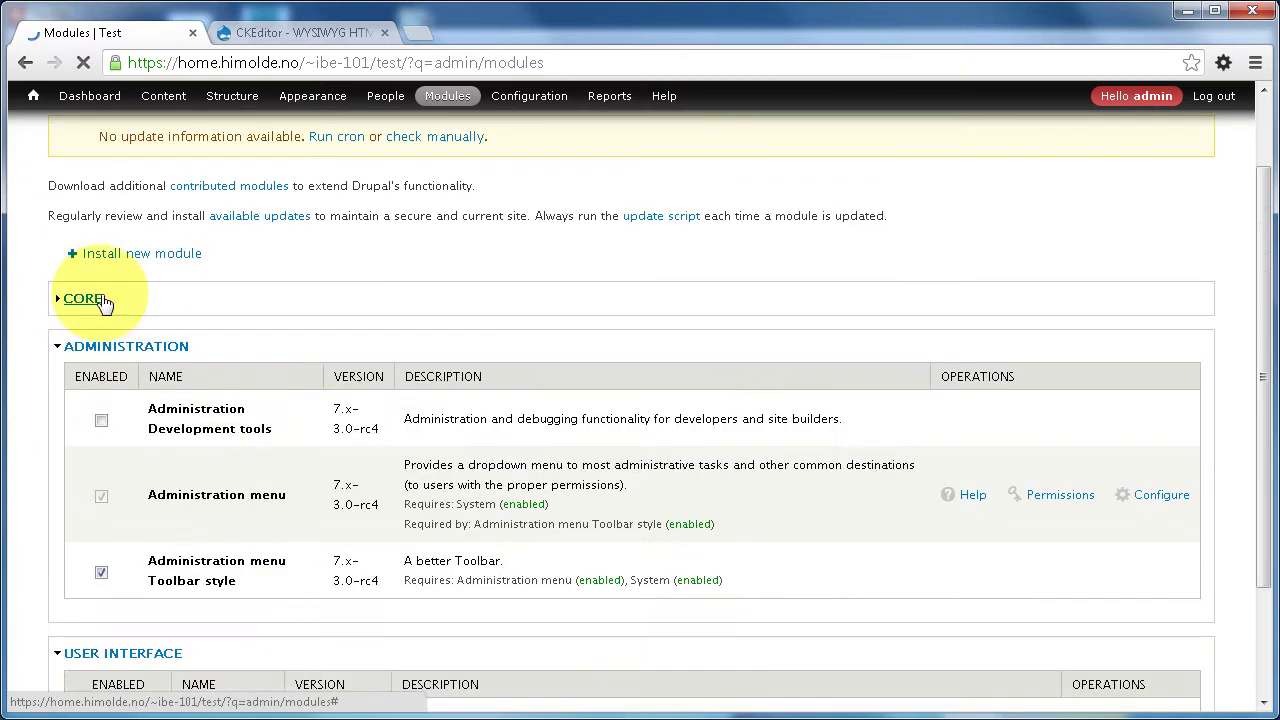
scroll(368, 341, down, 2)
click(119, 565)
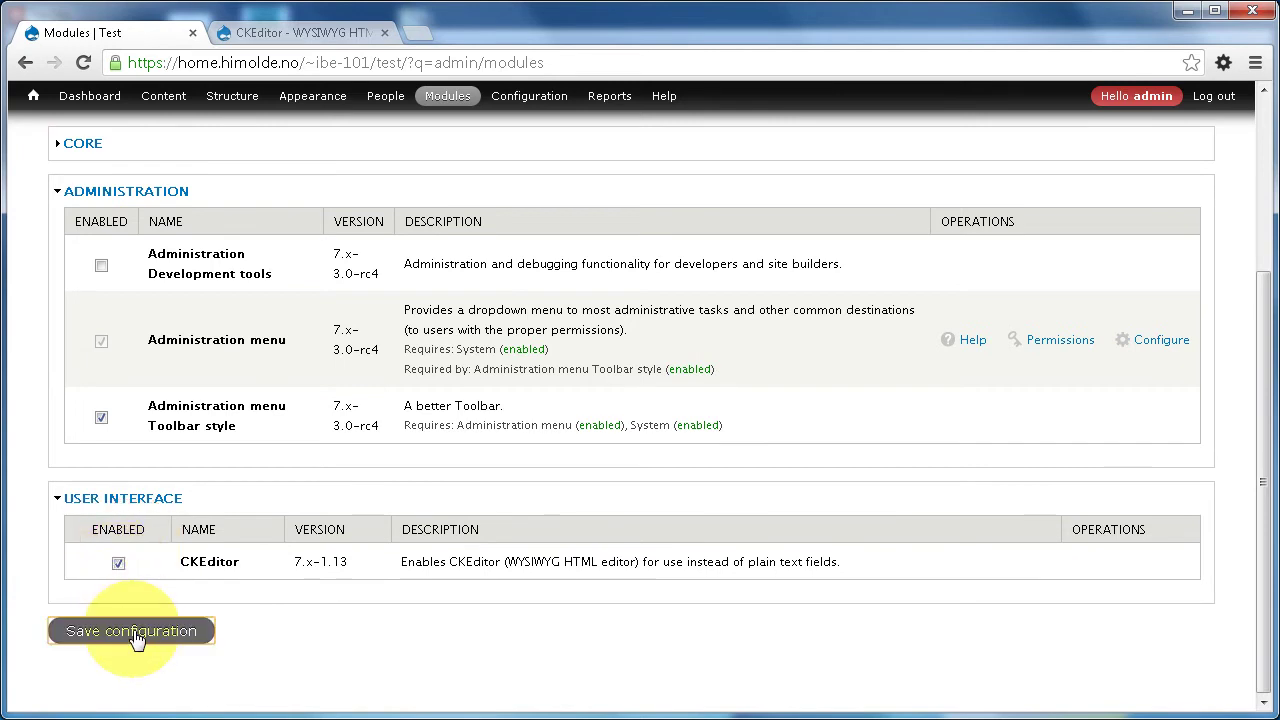
click(100, 631)
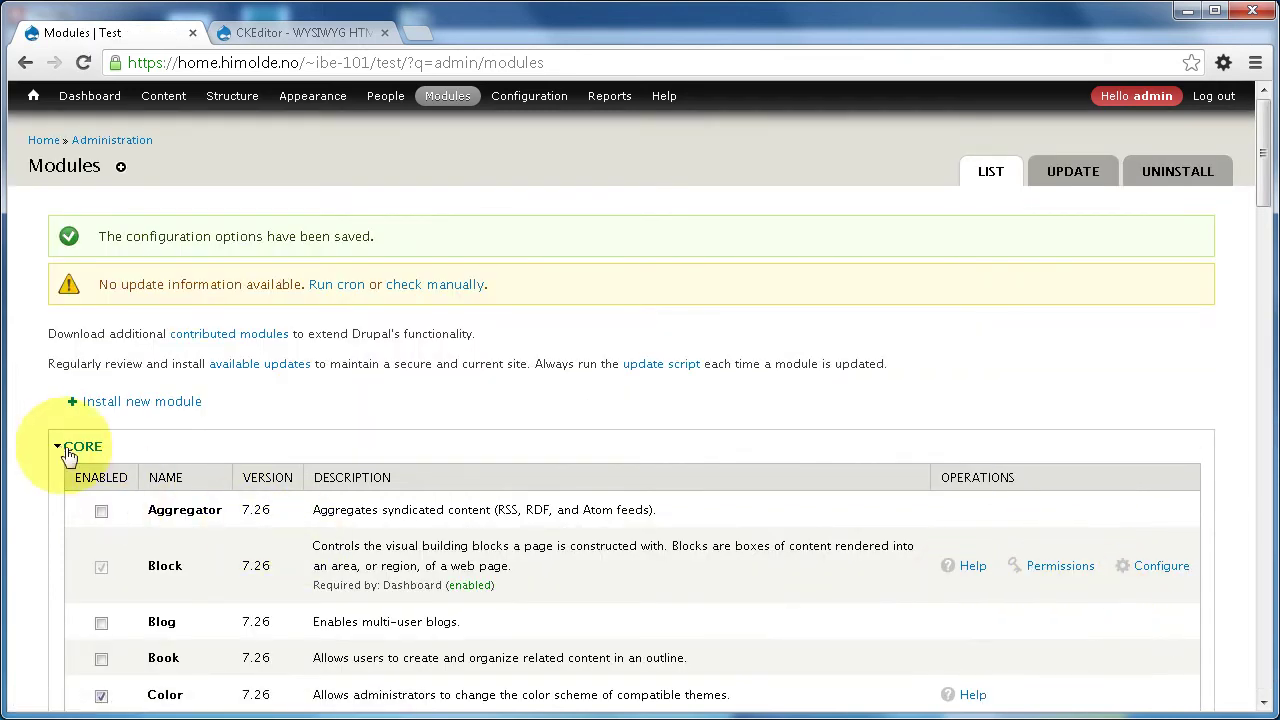
- Open the CKEditor module's Configure page from the module list
click(70, 446)
scroll(760, 412, down, 3)
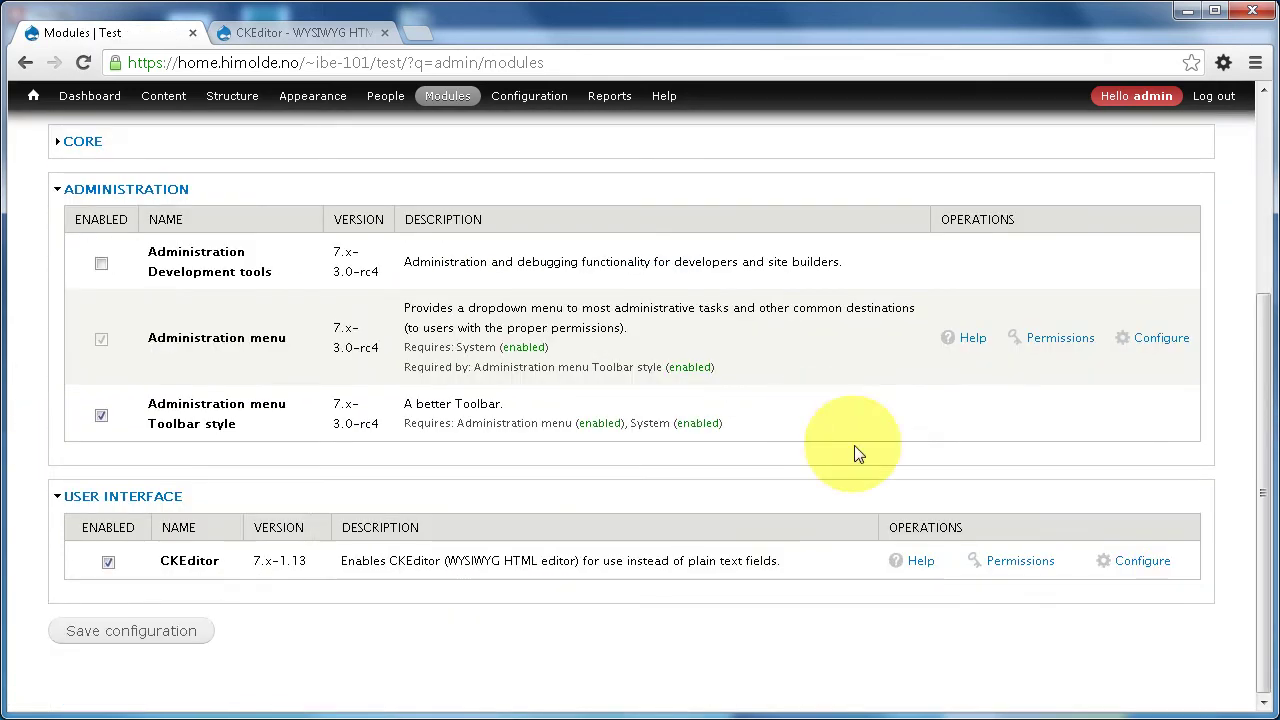
click(1143, 560)
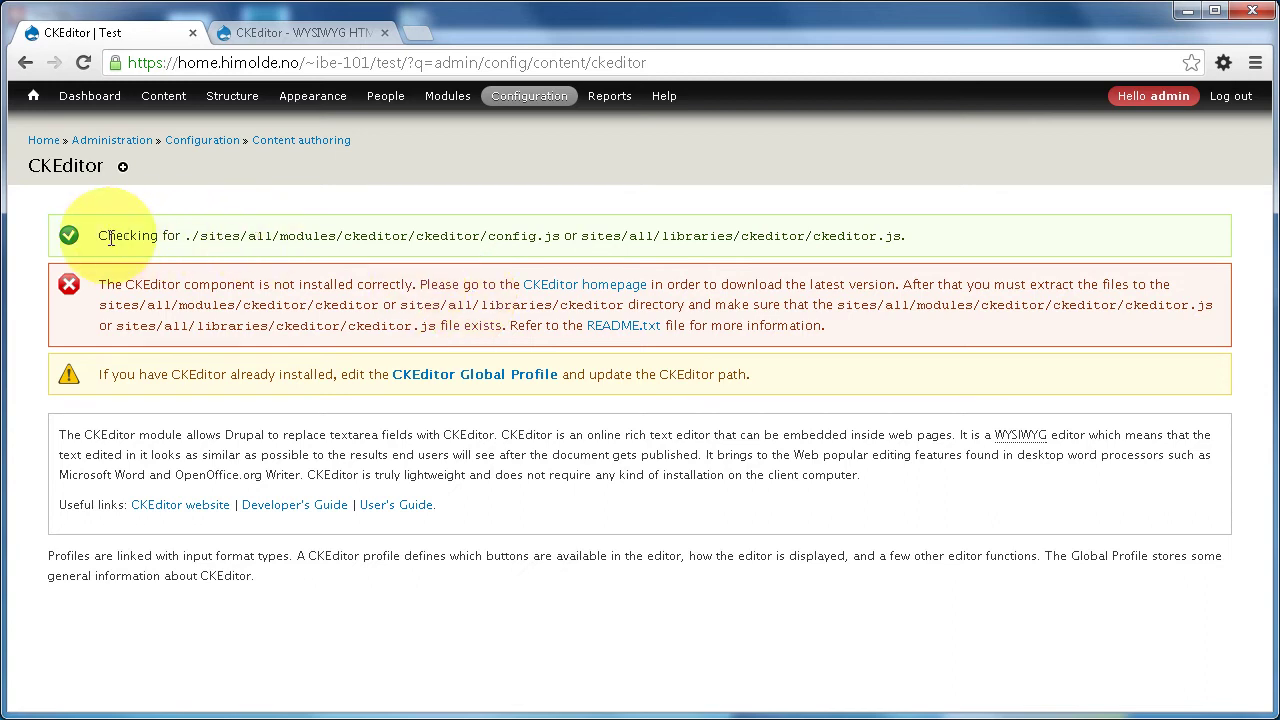
- Select the sites/all/libraries/ckeditor path text and follow the 'CKEditor homepage' link
drag(193, 236, 906, 241)
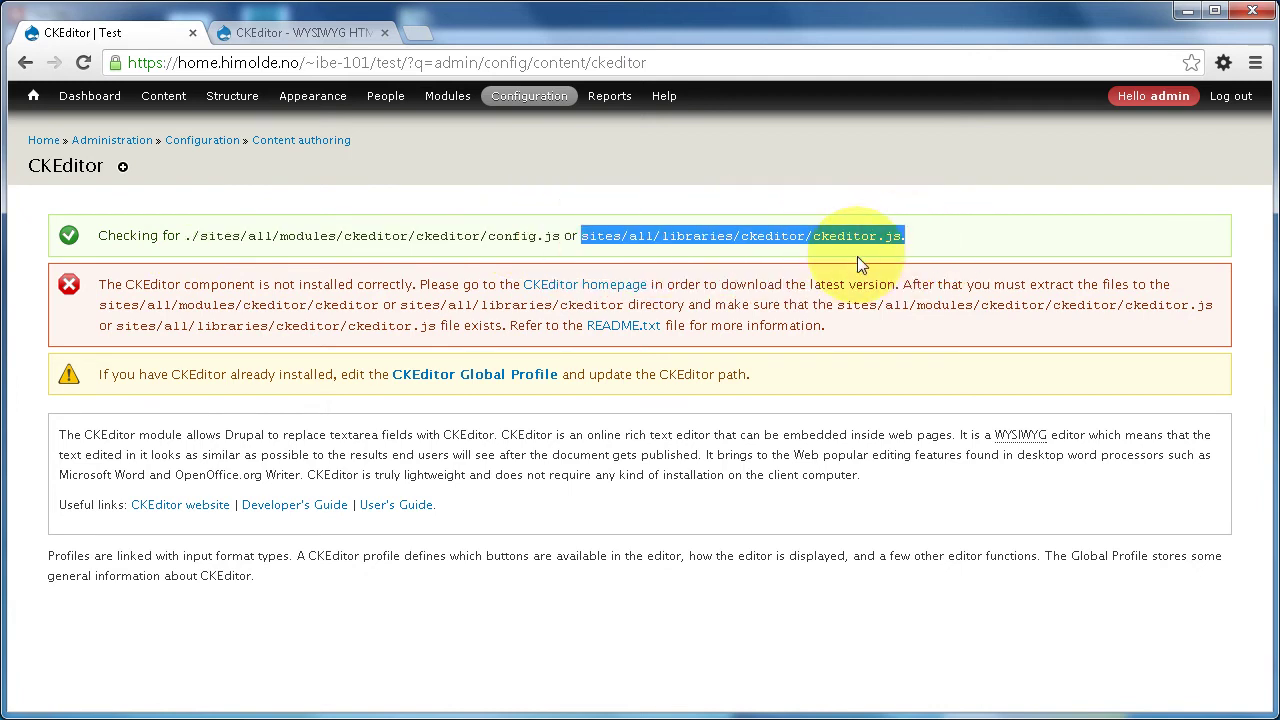
click(567, 288)
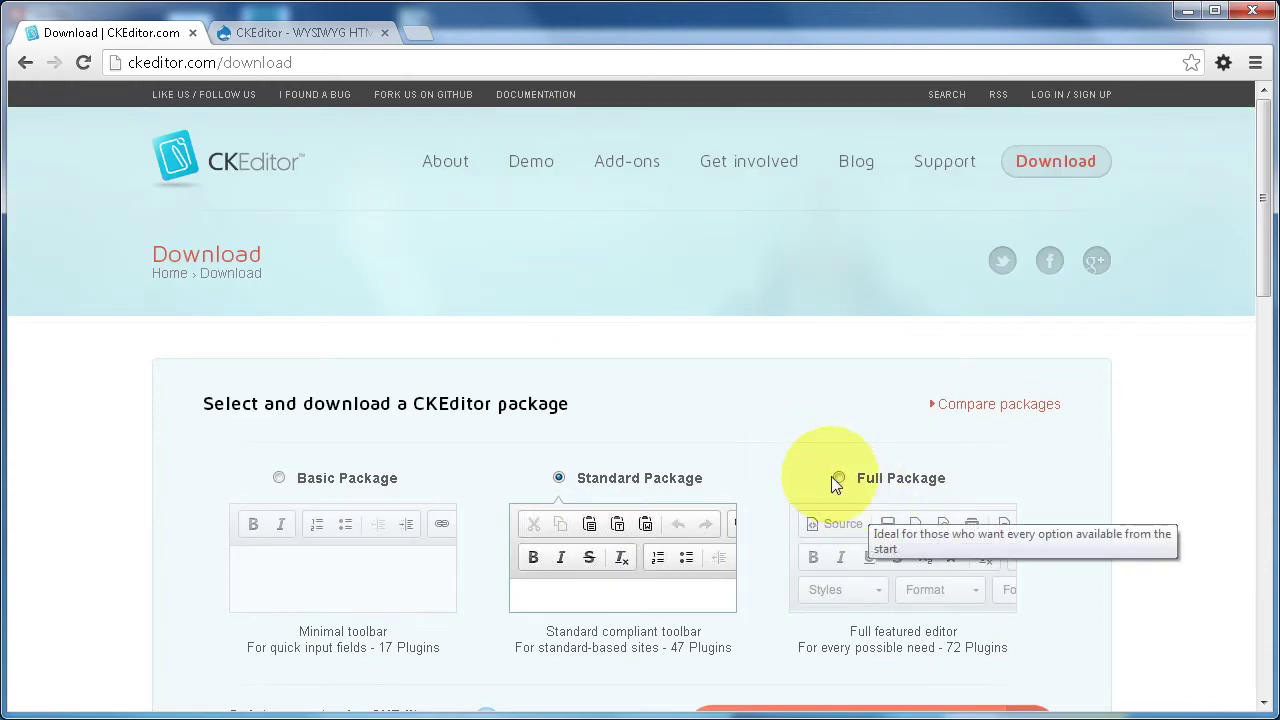
- Download the CKEditor 4.3.2 Full Package as ckeditor_4.3.2_full.zip and open its download options
click(838, 478)
scroll(766, 339, down, 4)
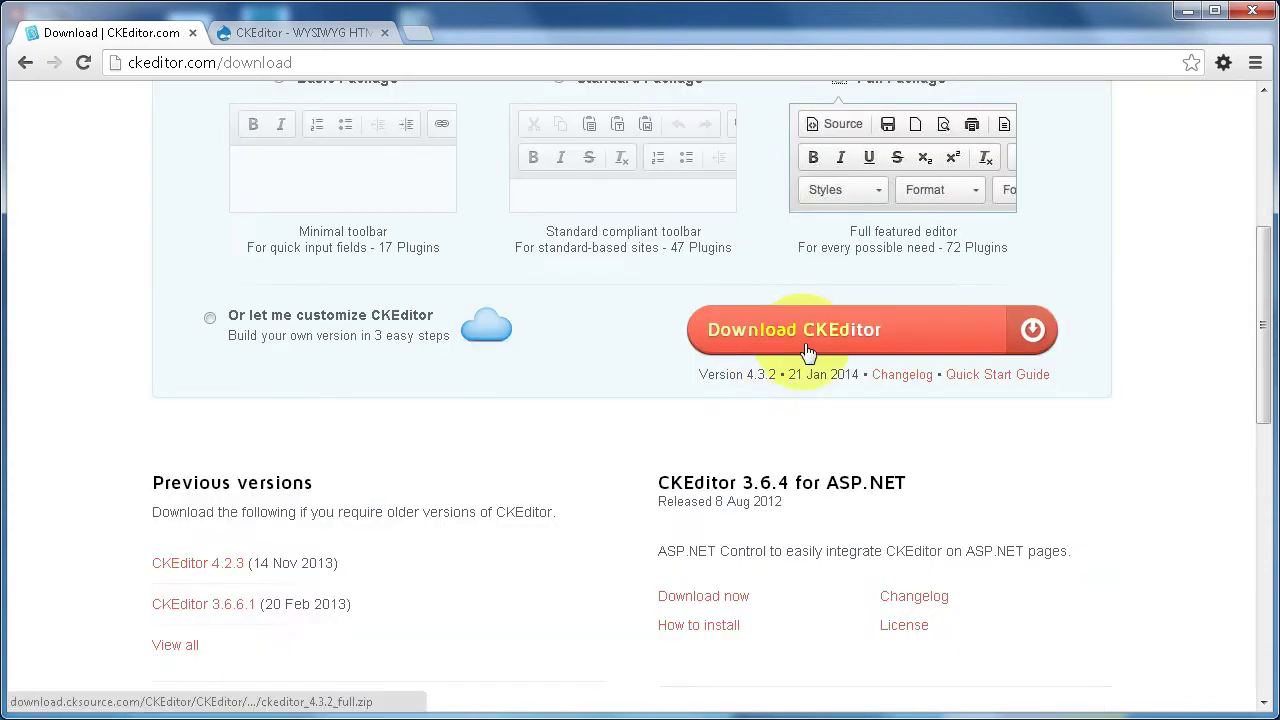
click(860, 326)
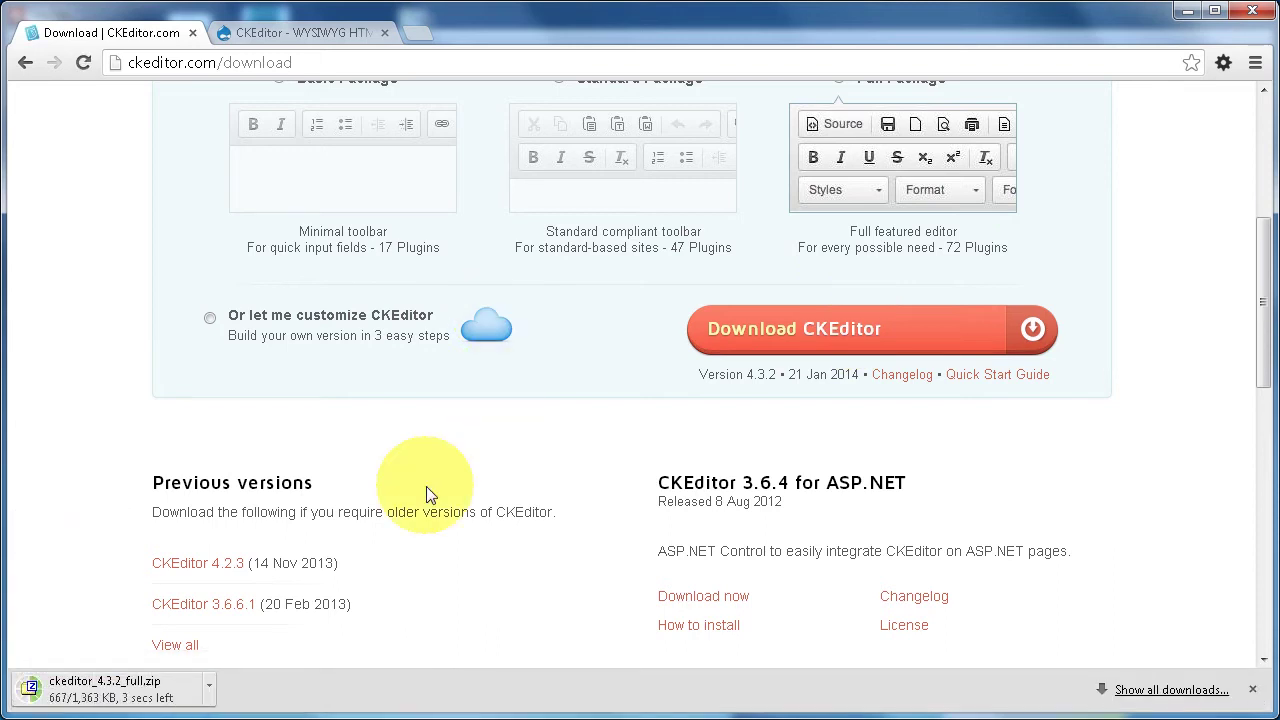
click(99, 697)
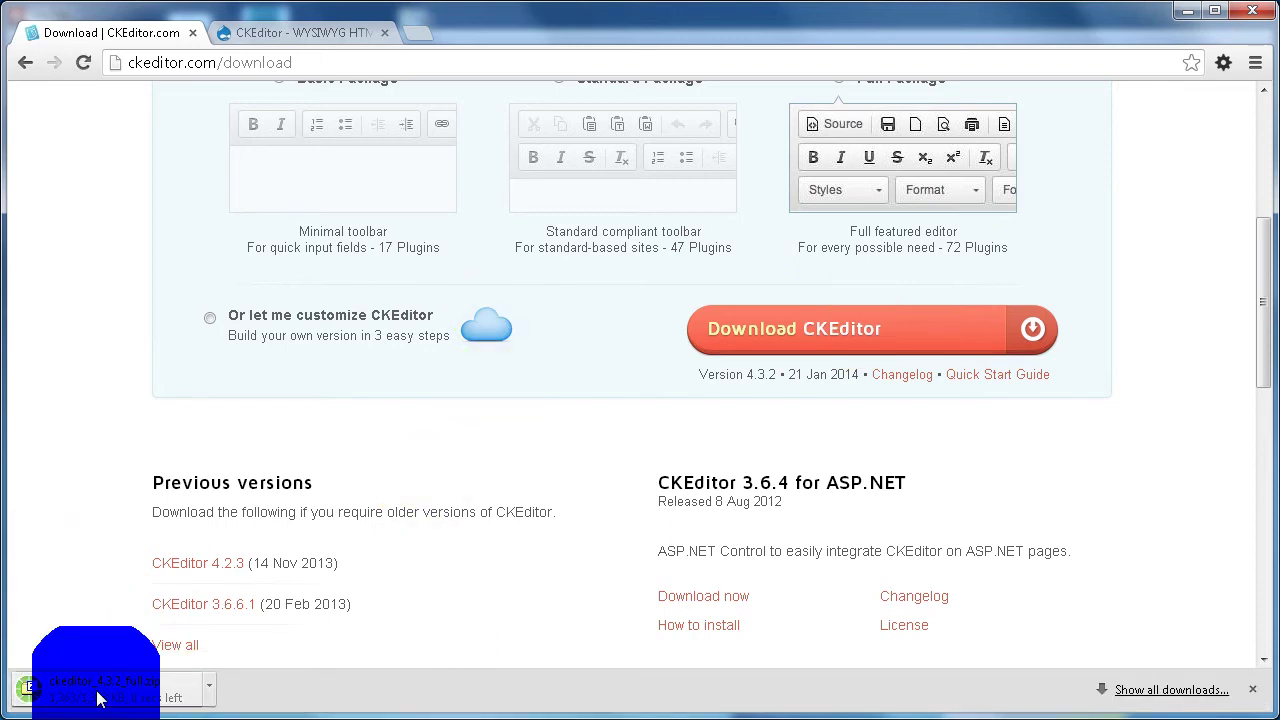
click(166, 714)
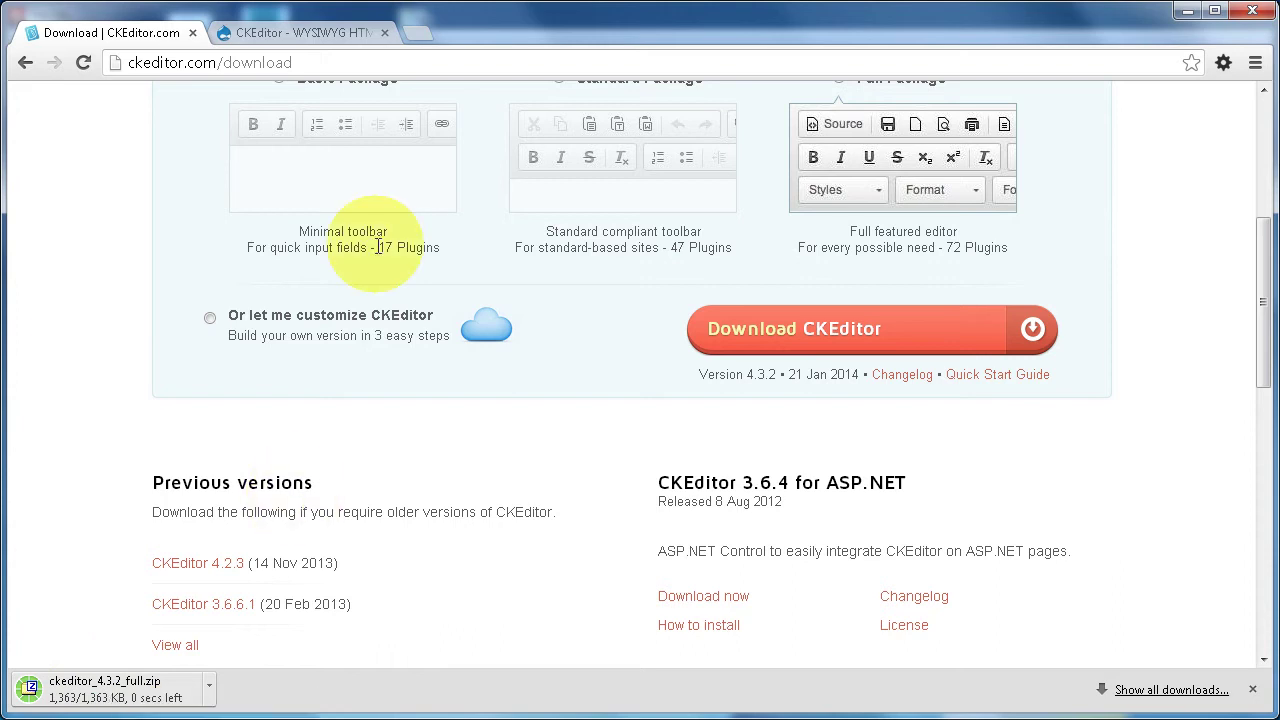
key(alt+Tab)
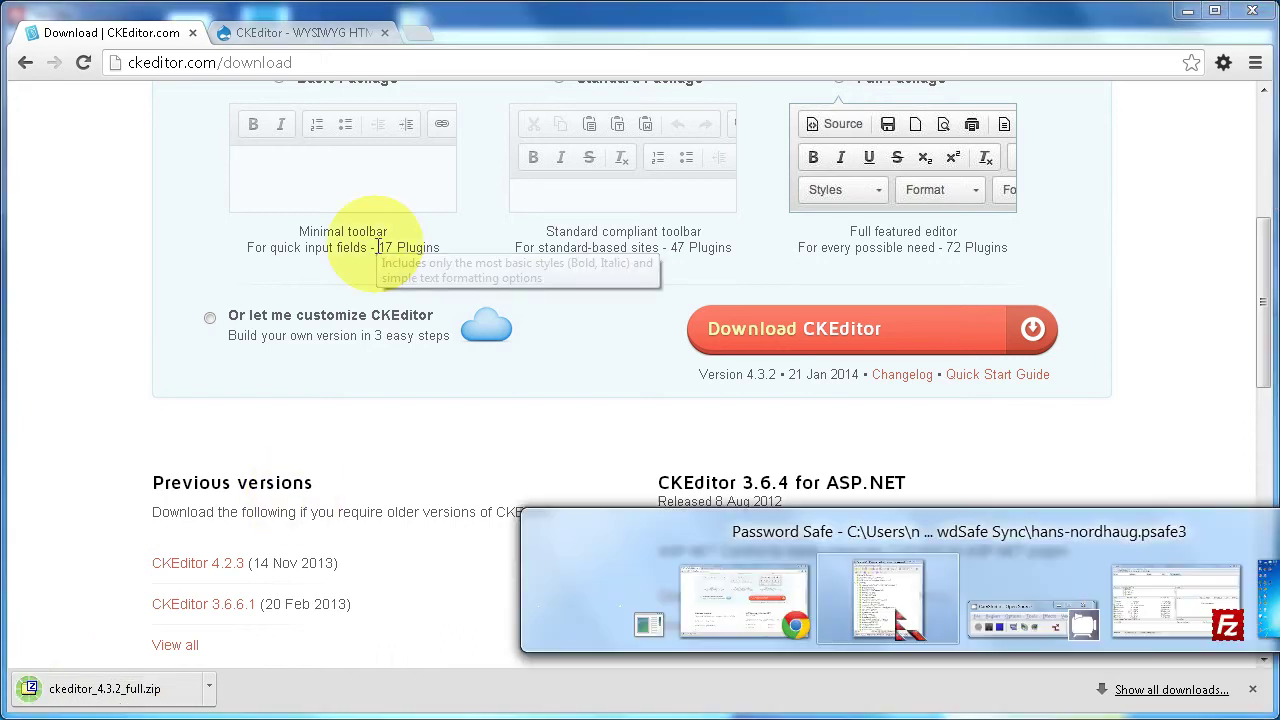
key(alt+Tab)
key(alt+Tab)
key(alt+Tab)
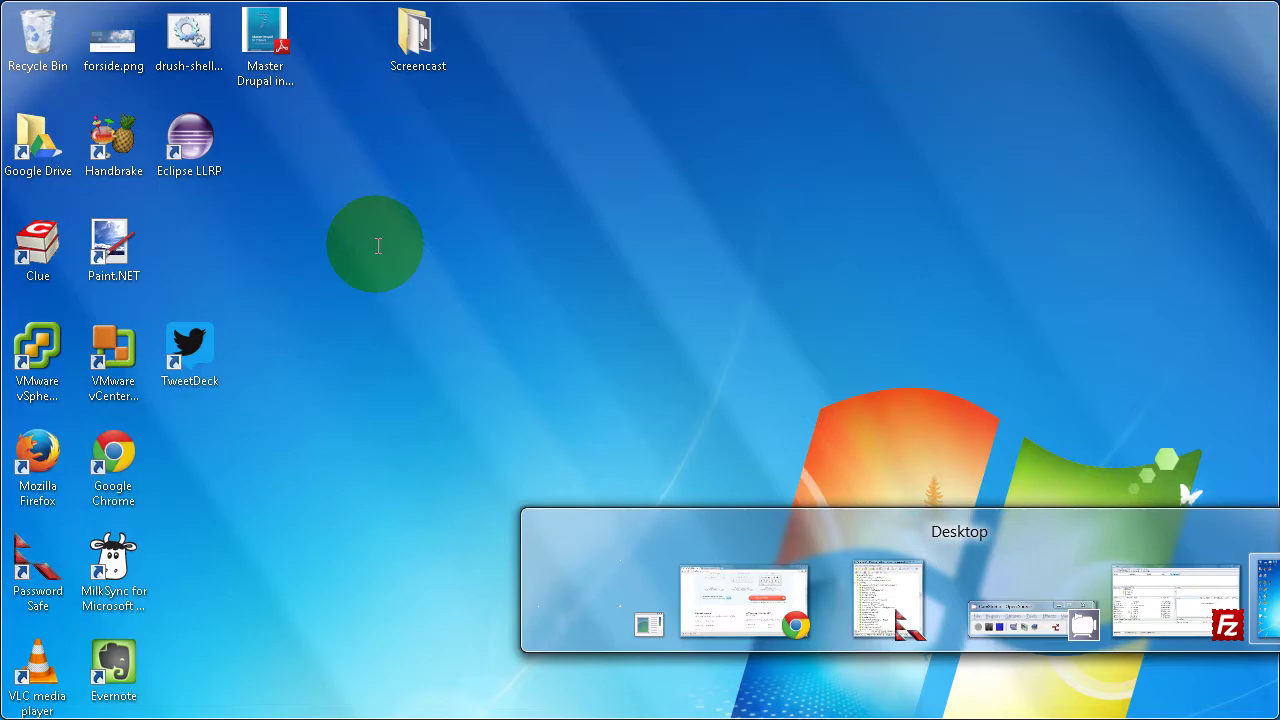
key(alt+Tab)
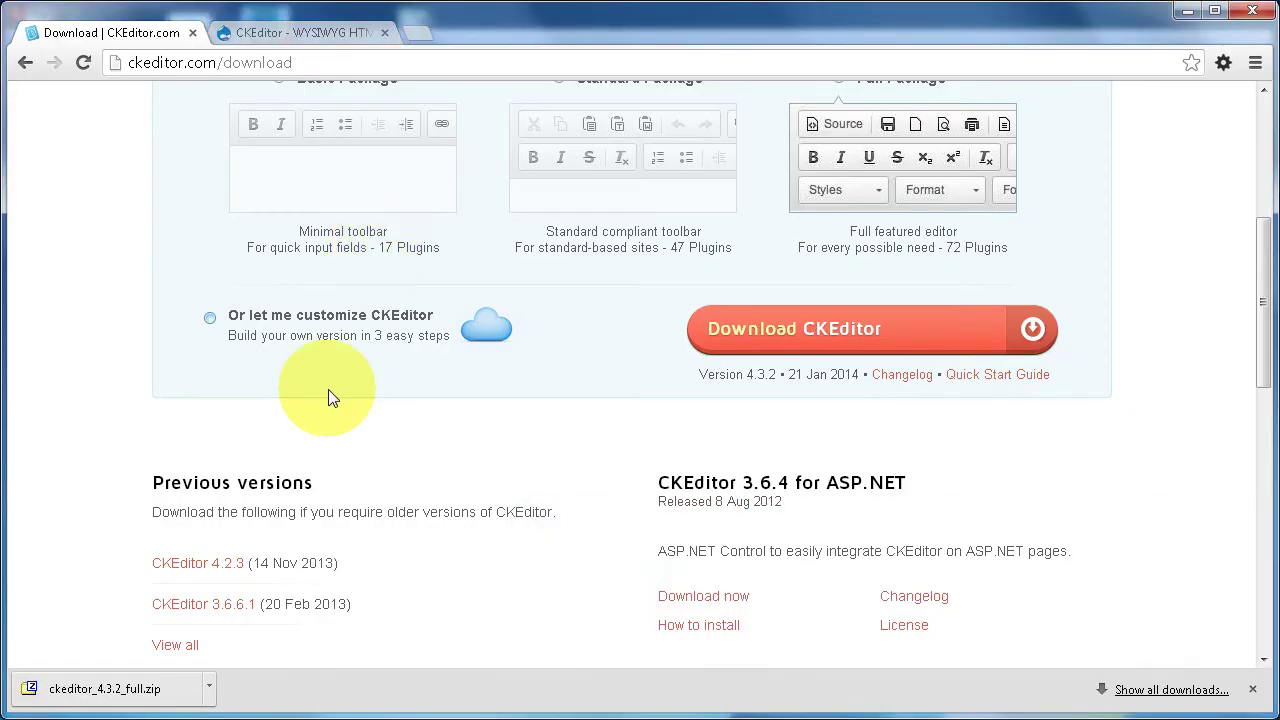
right_click(125, 698)
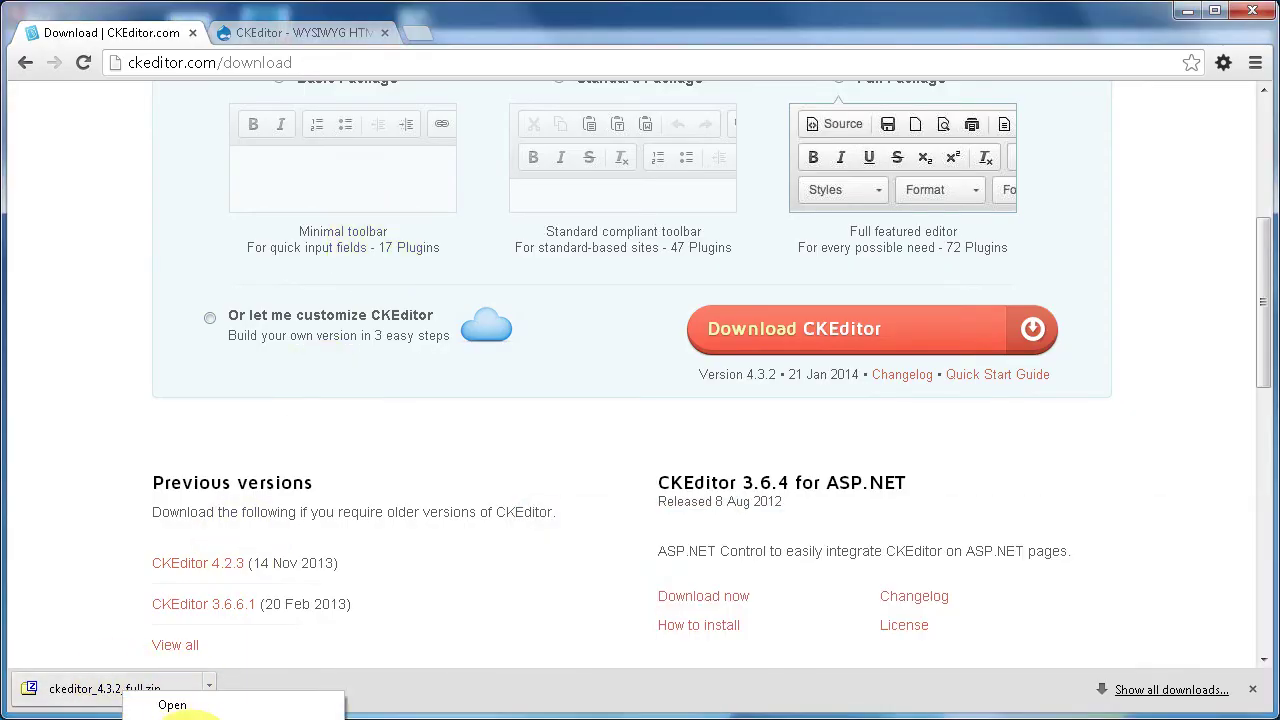
- Extract ckeditor_4.3.2_full.zip with 7-Zip into a ckeditor_4.3.2_full folder
click(170, 716)
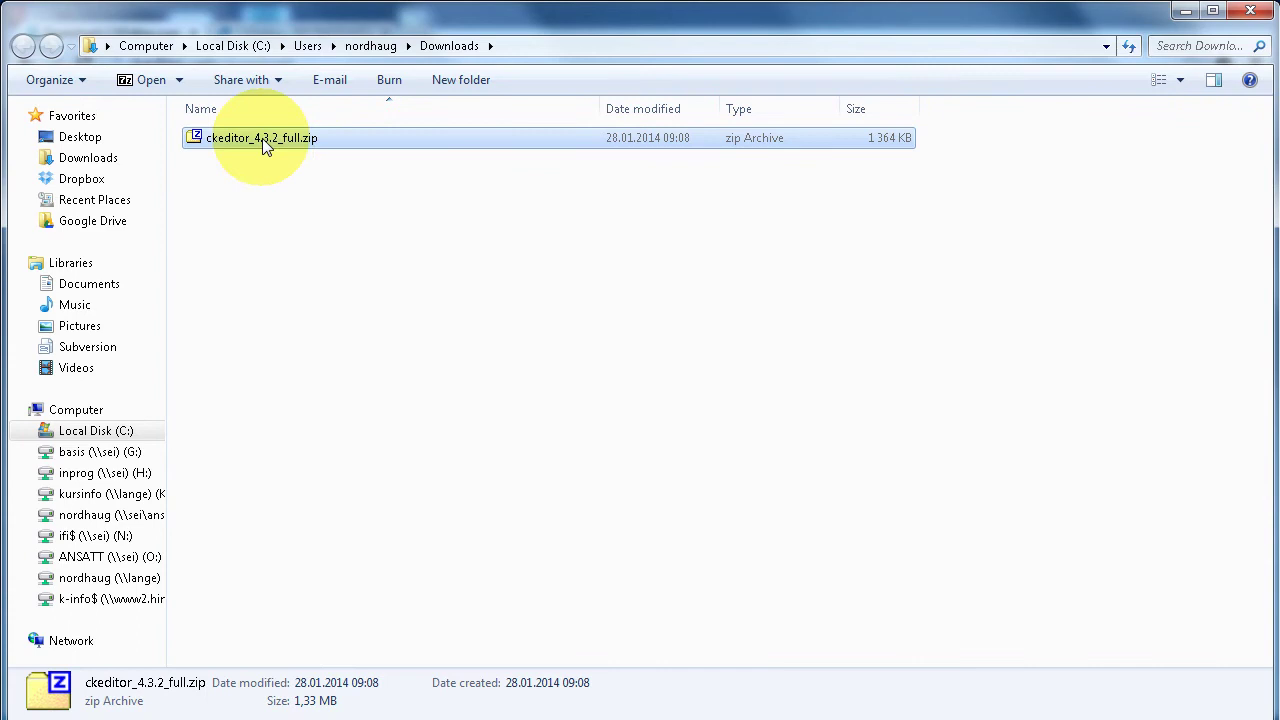
right_click(263, 138)
mouse_move(310, 174)
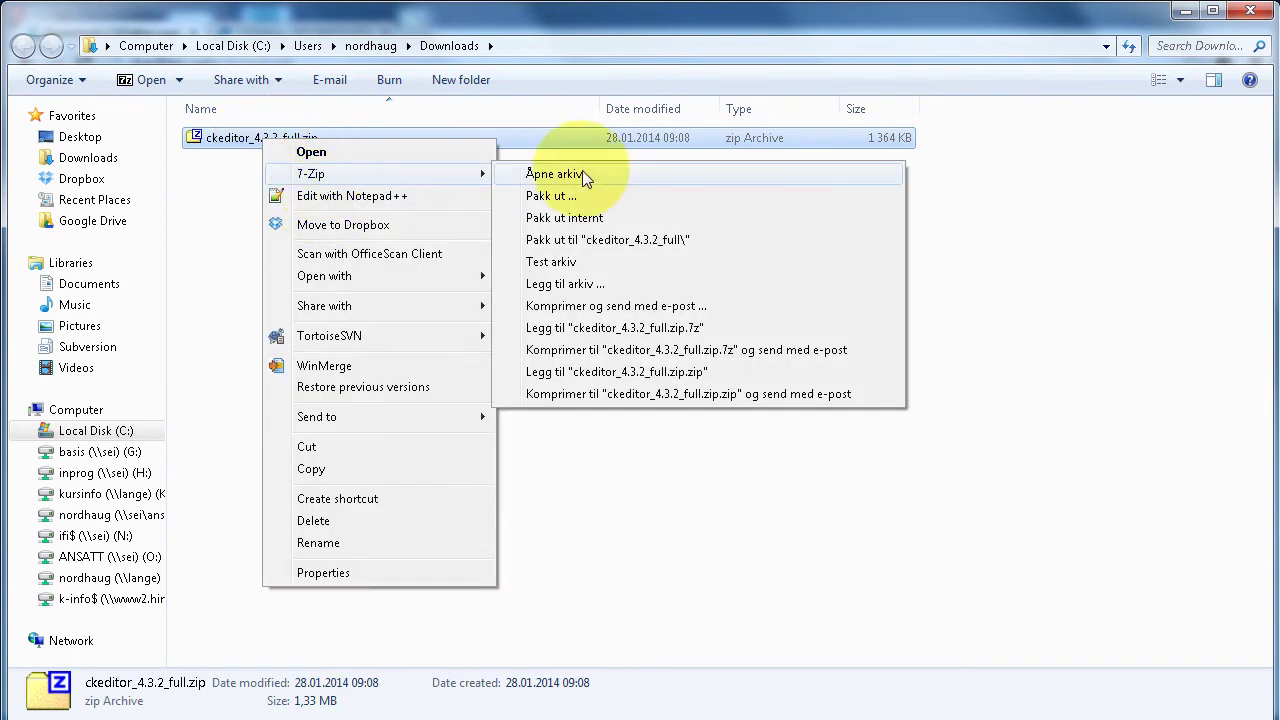
click(598, 243)
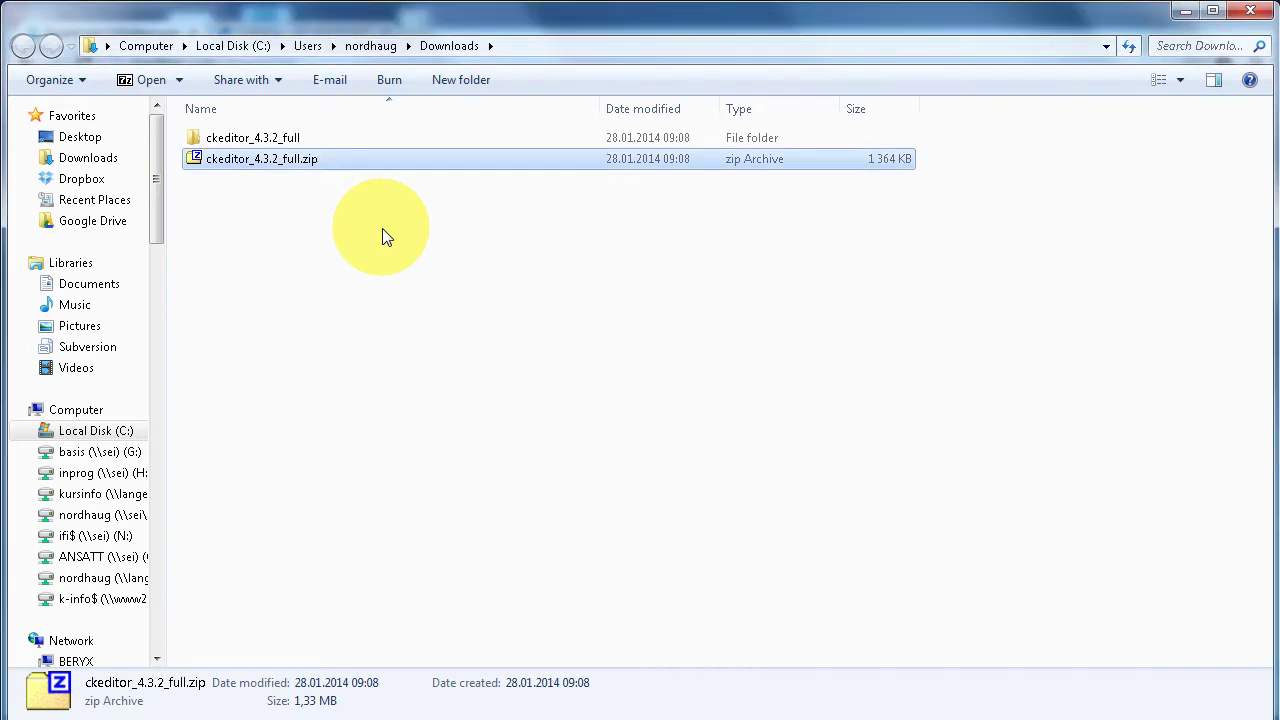
- Open the extracted ckeditor_4.3.2_full folder, then bring FileZilla forward
click(263, 138)
double_click(263, 138)
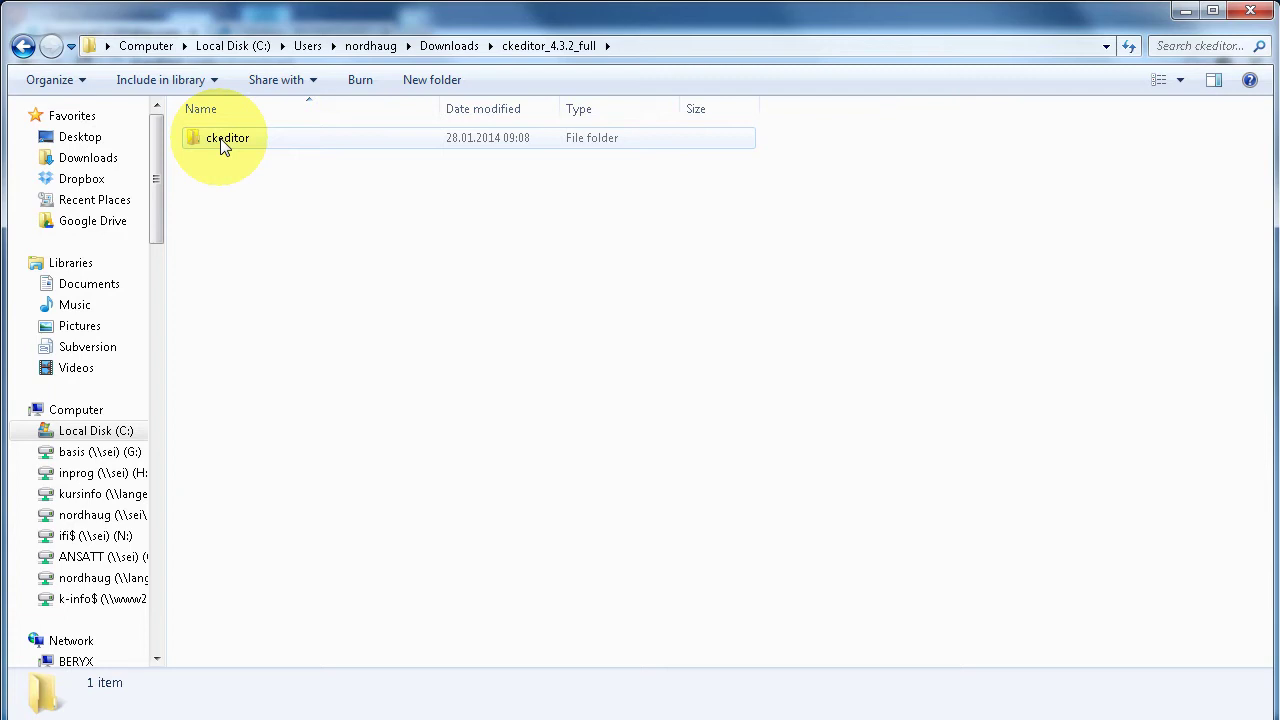
key(alt+Tab)
key(alt+Tab)
key(alt+Tab)
key(alt+Tab)
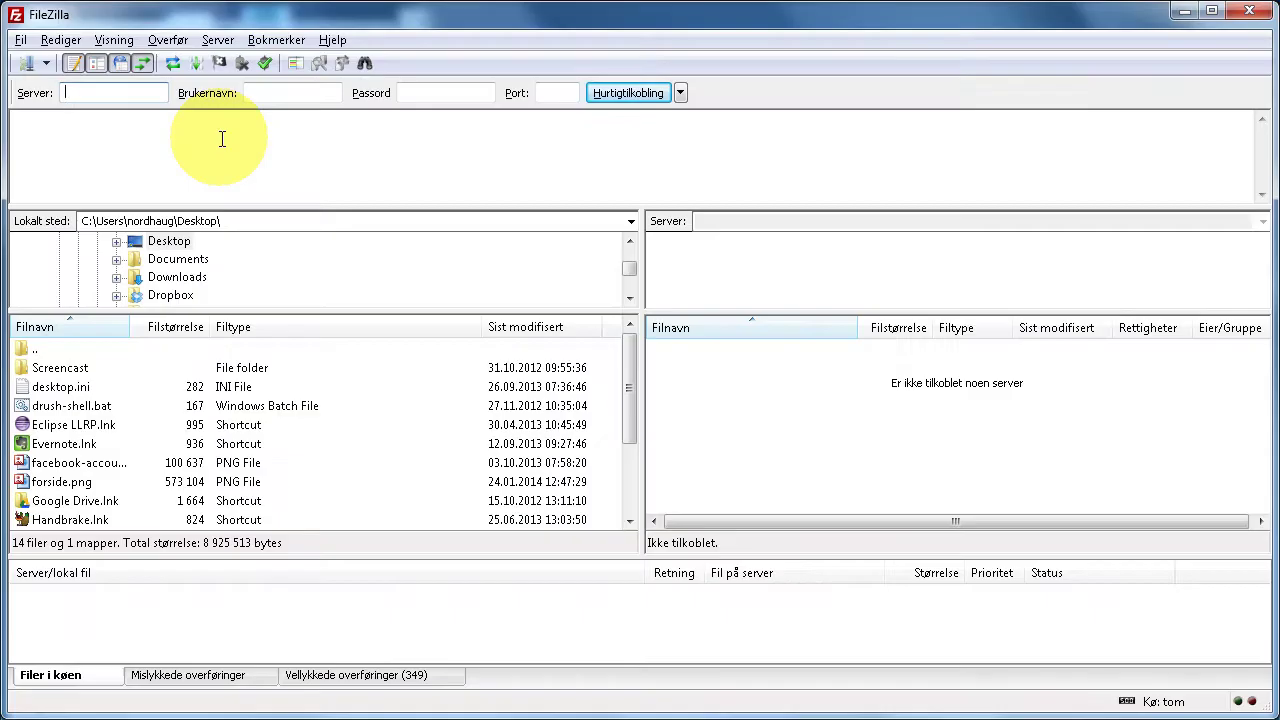
- Connect to the saved home.himolde.no site and open the local ckeditor_4.3.2_full folder in Downloads
key(ctrl+s)
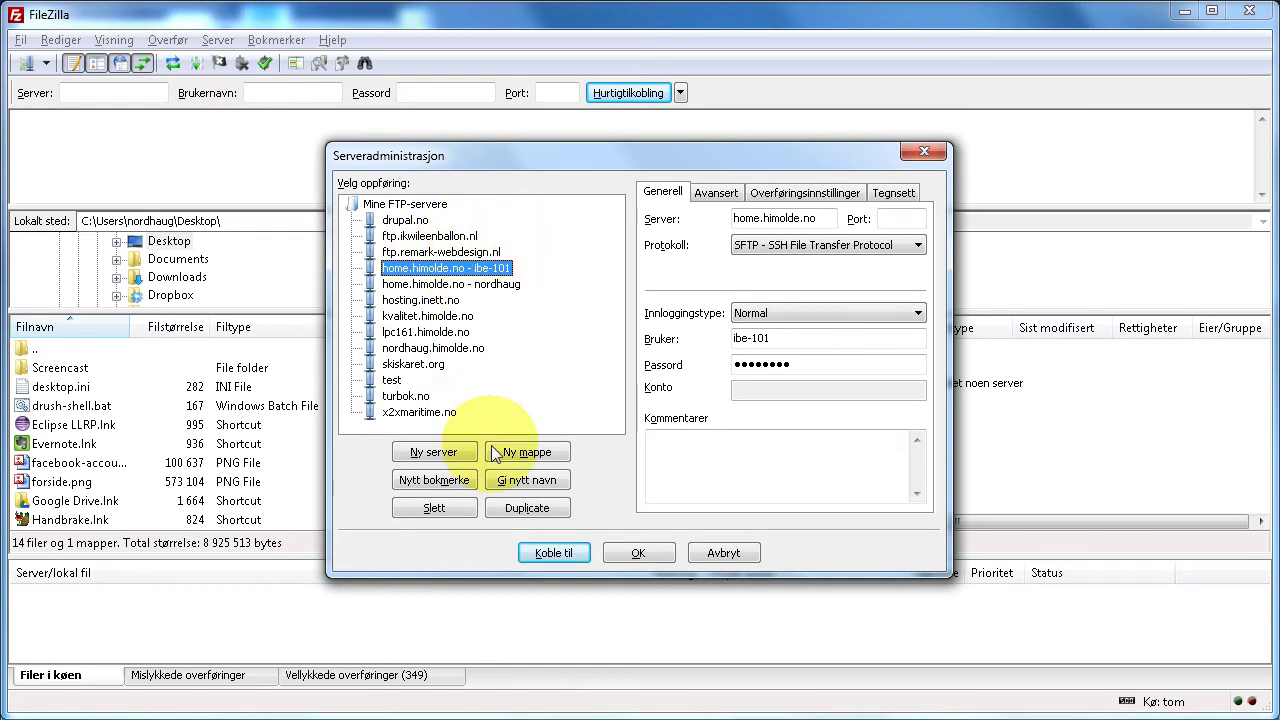
click(553, 554)
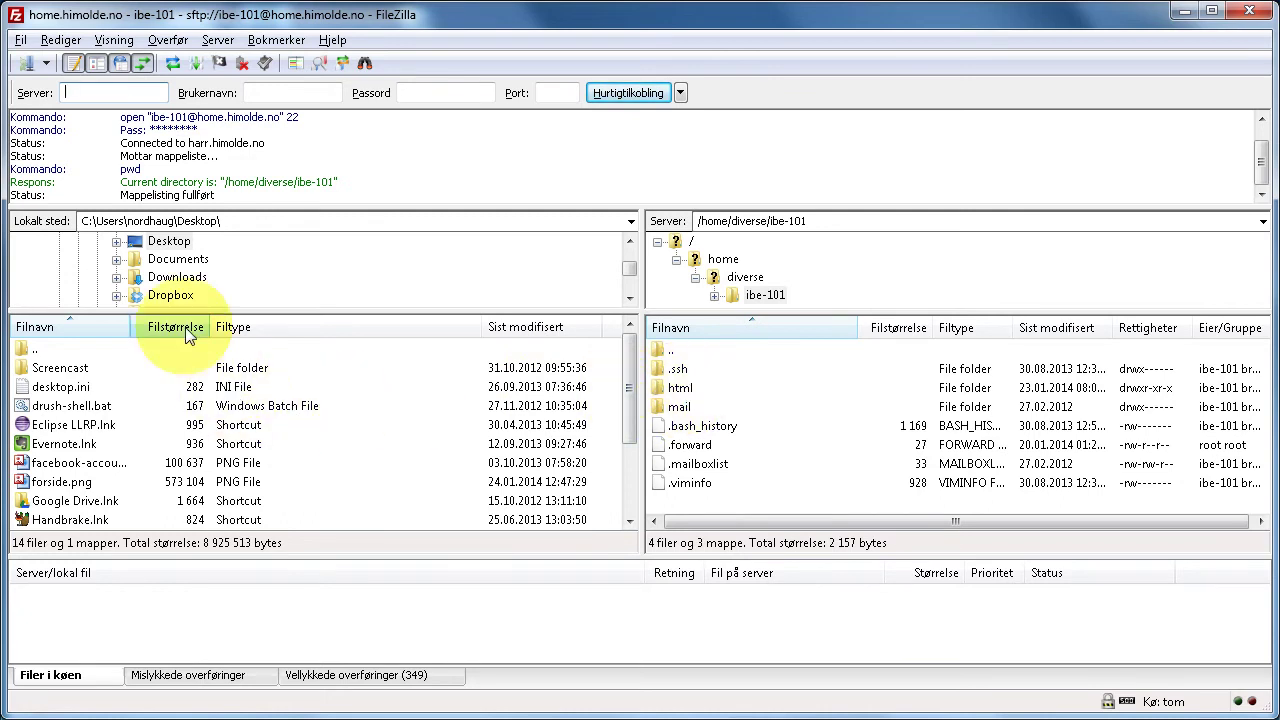
click(174, 280)
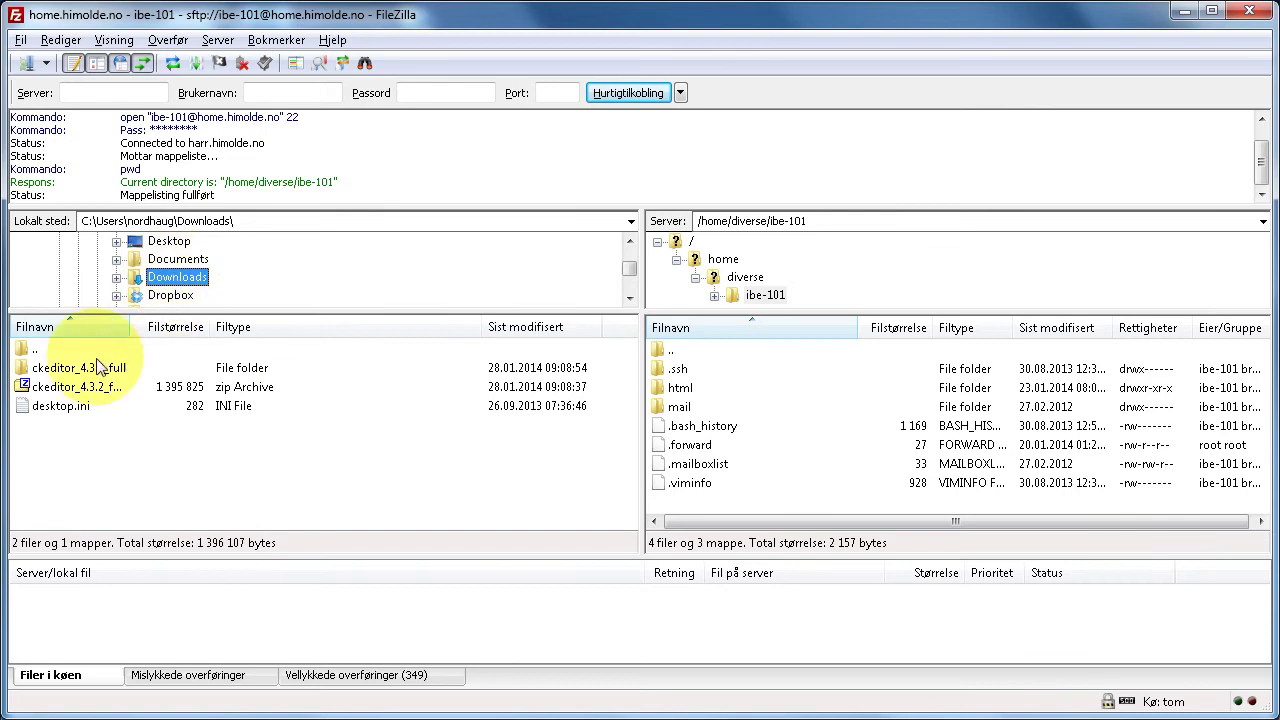
double_click(67, 369)
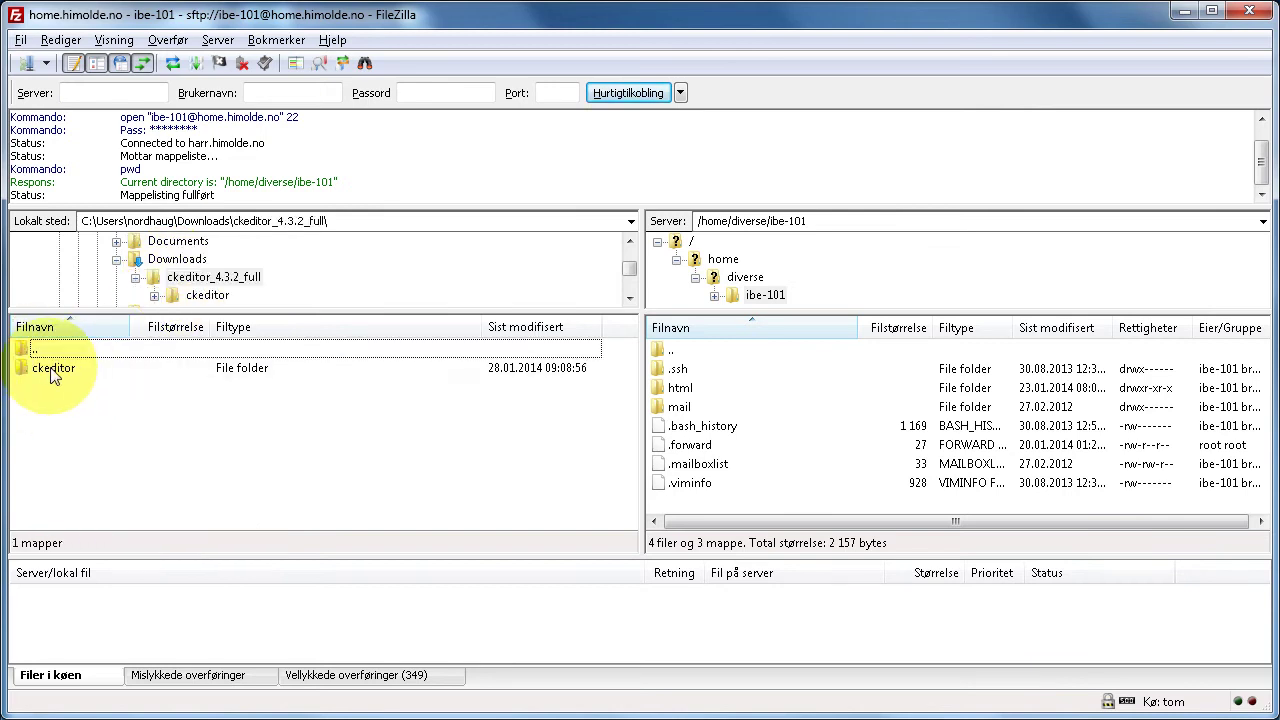
- Take Chrome back to the Drupal CKEditor settings page, then return to FileZilla
key(alt+Tab)
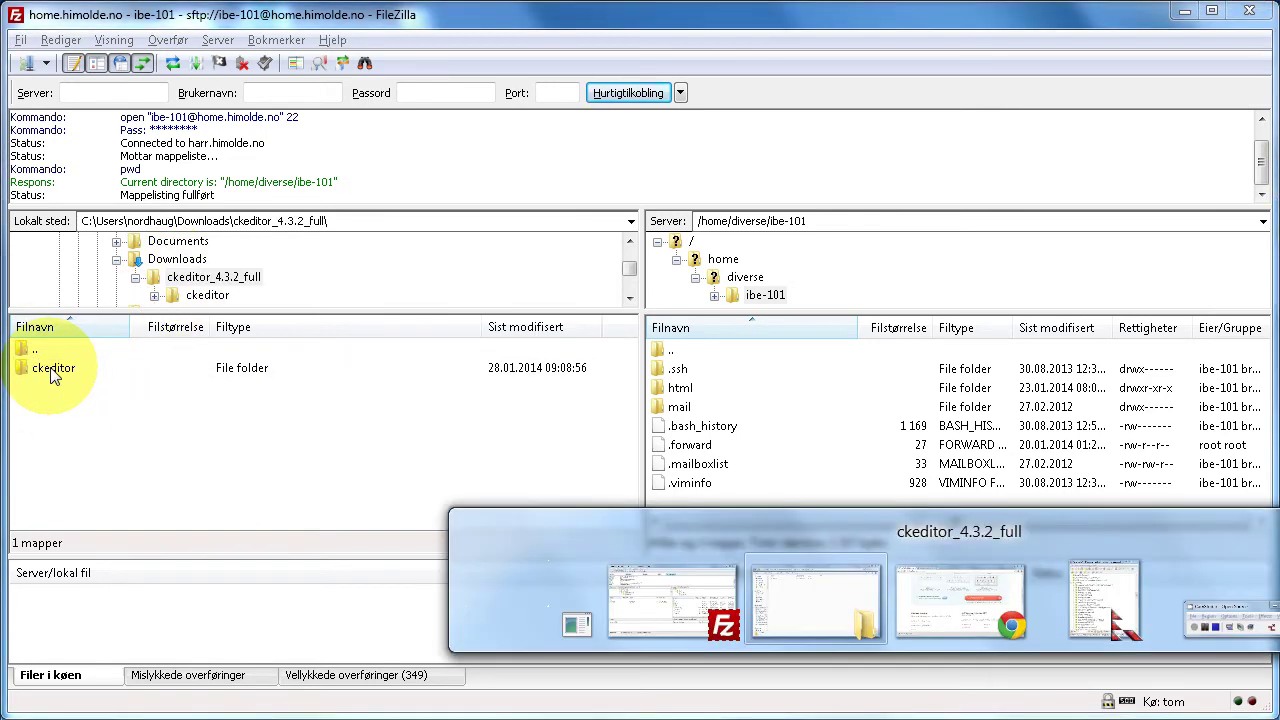
key(alt+Tab)
key(alt+Tab)
key(alt+shift+Tab)
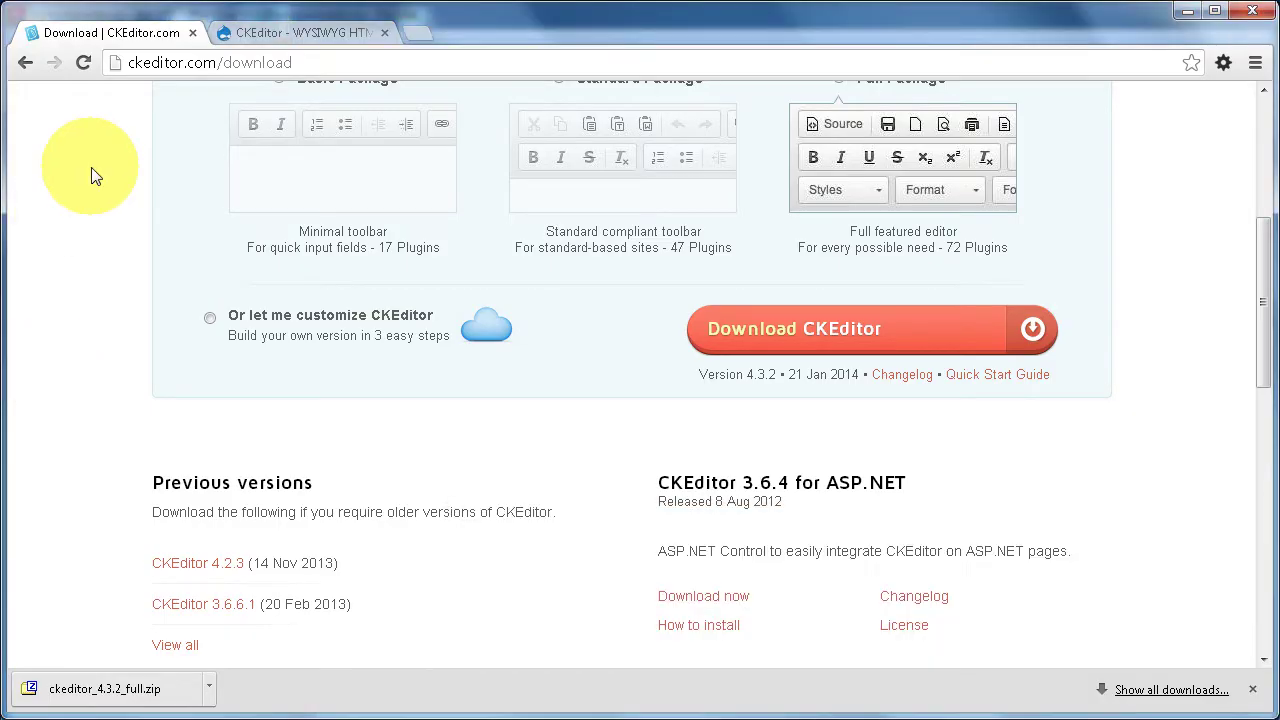
click(25, 64)
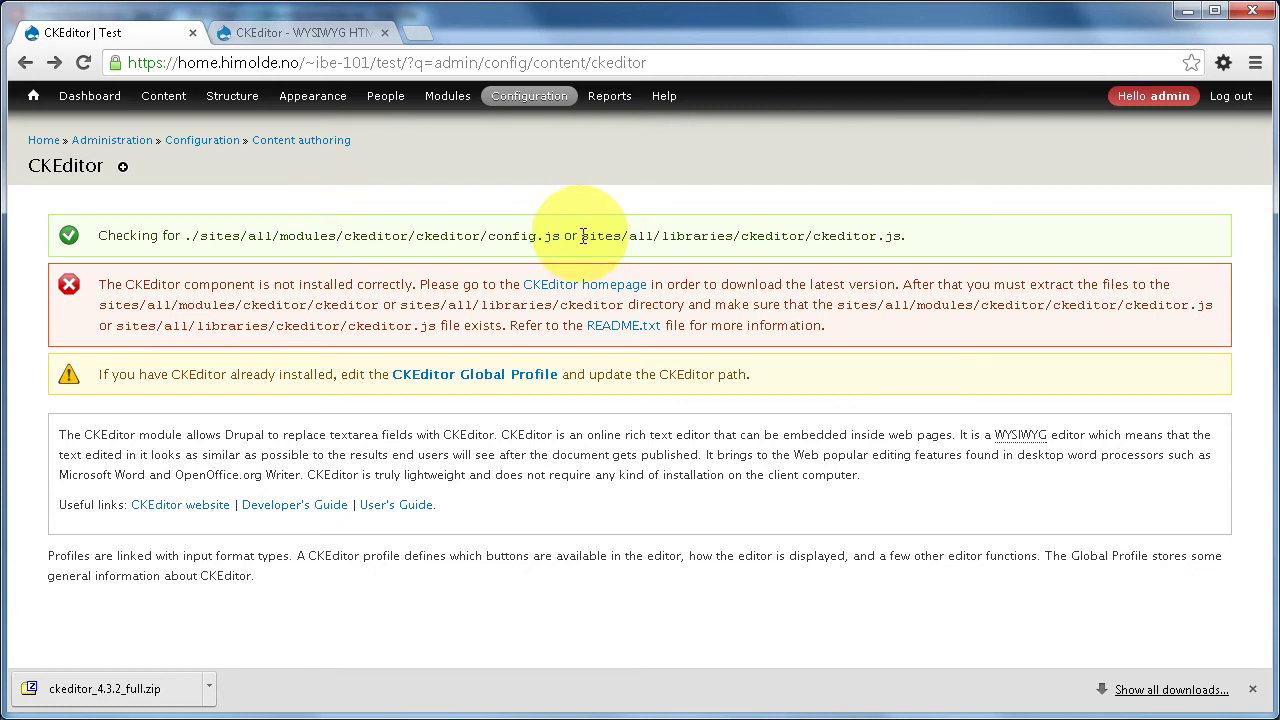
key(alt+Tab)
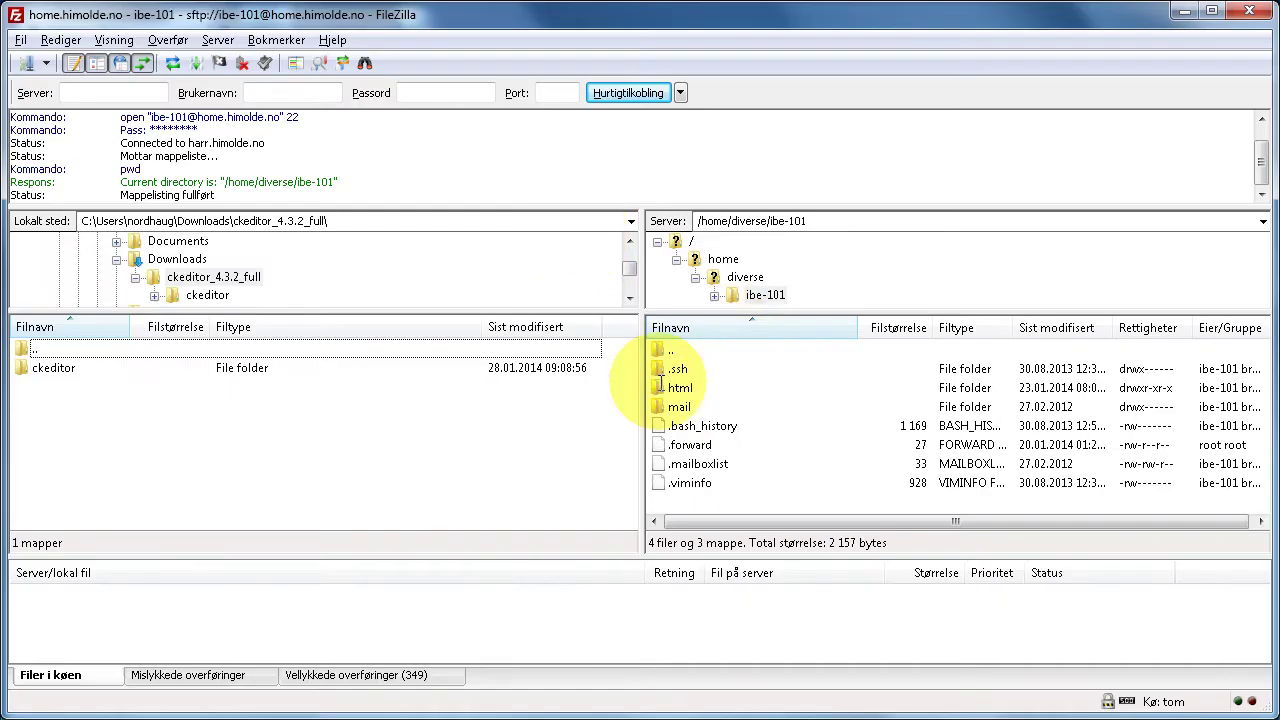
- Browse the server to html/test/sites/all and add a new folder named libraries
double_click(672, 388)
double_click(684, 369)
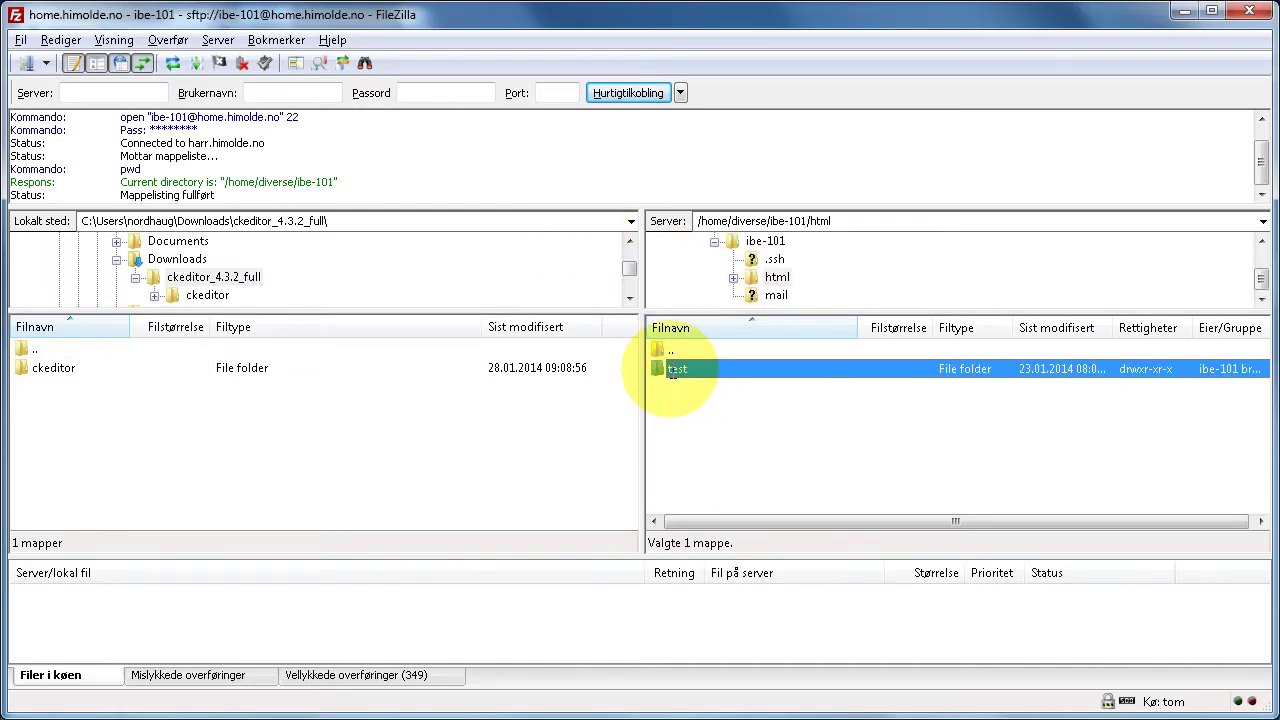
double_click(680, 464)
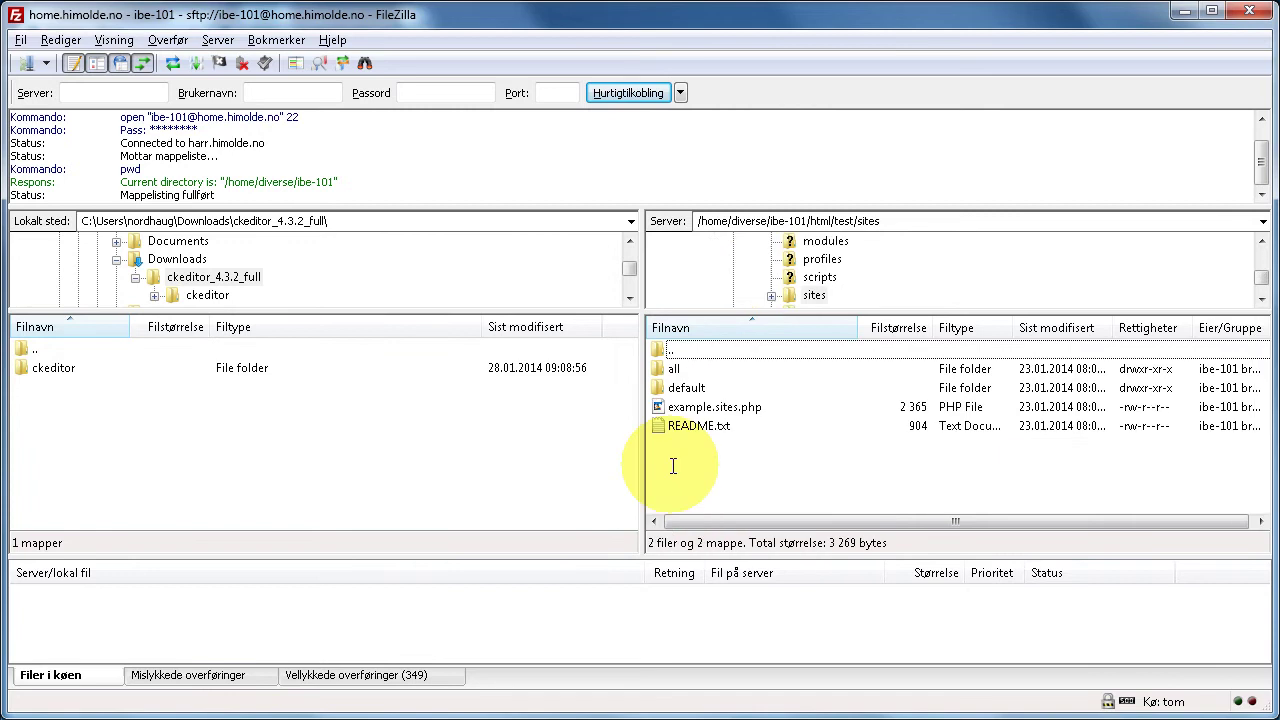
double_click(680, 369)
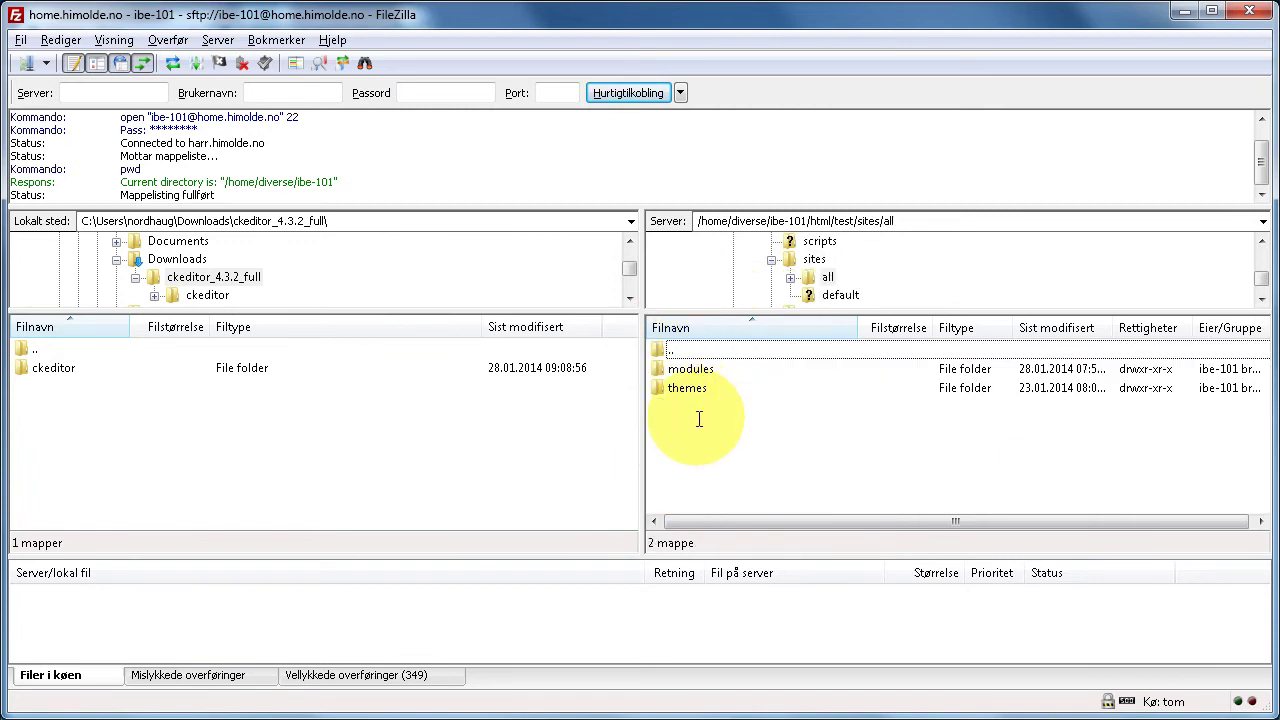
right_click(699, 419)
click(750, 501)
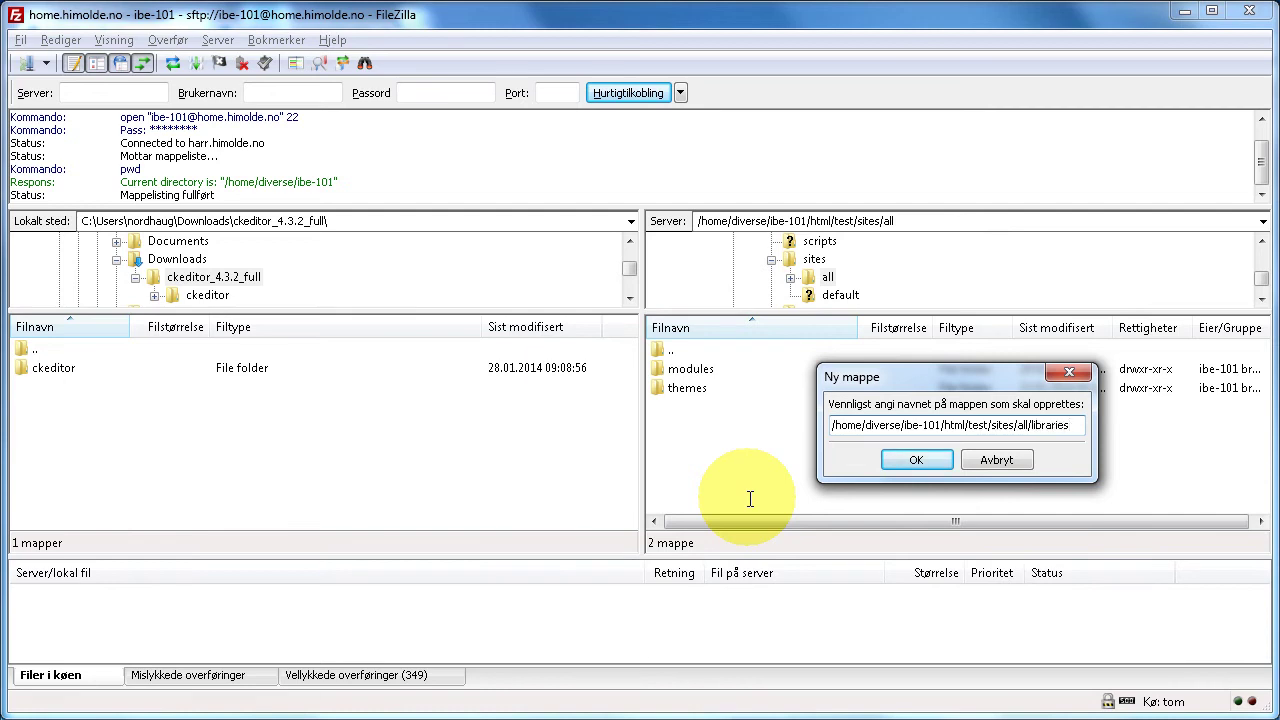
key(Return)
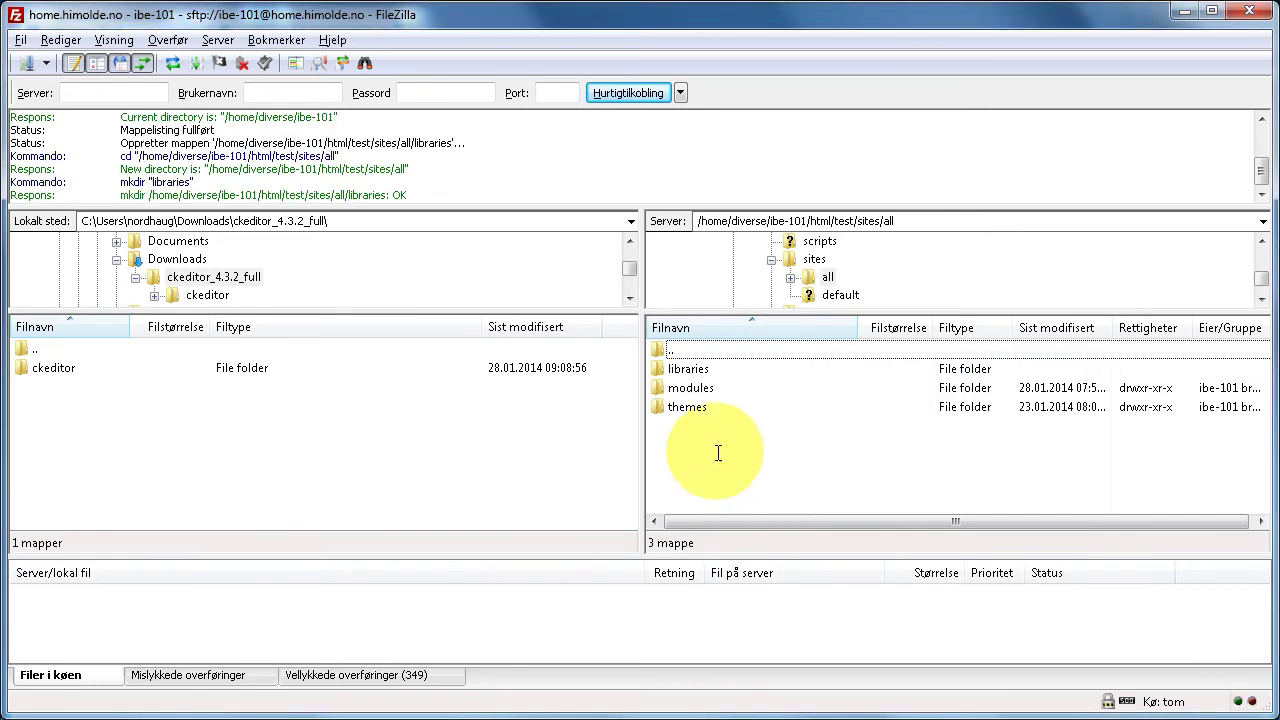
- Upload the local ckeditor folder into sites/all/libraries on the server, then return to Drupal
key(alt+Tab)
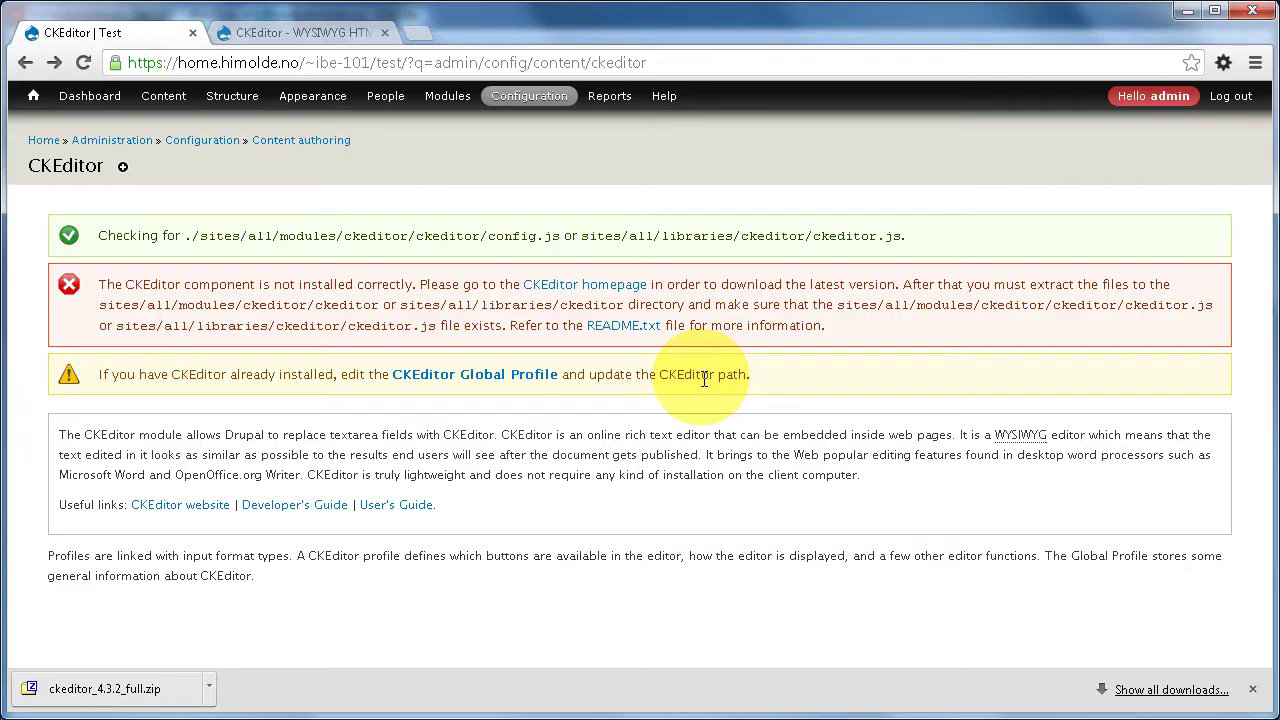
key(alt+Tab)
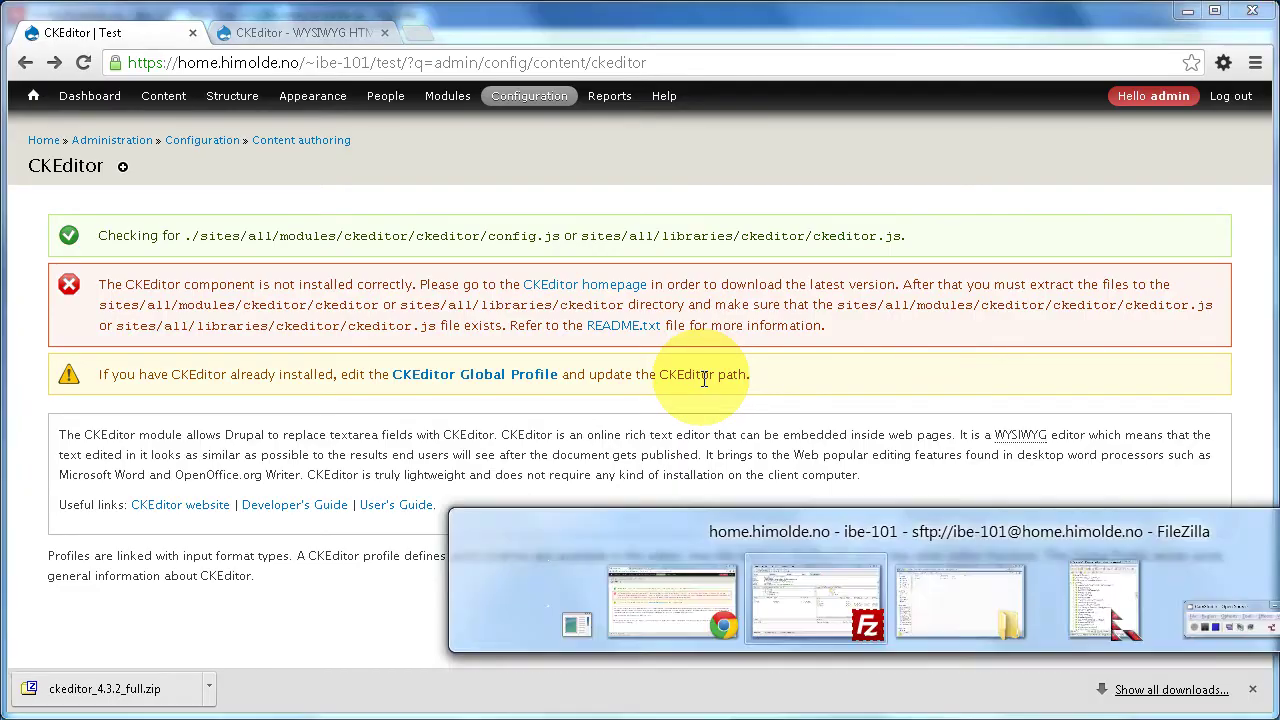
double_click(698, 367)
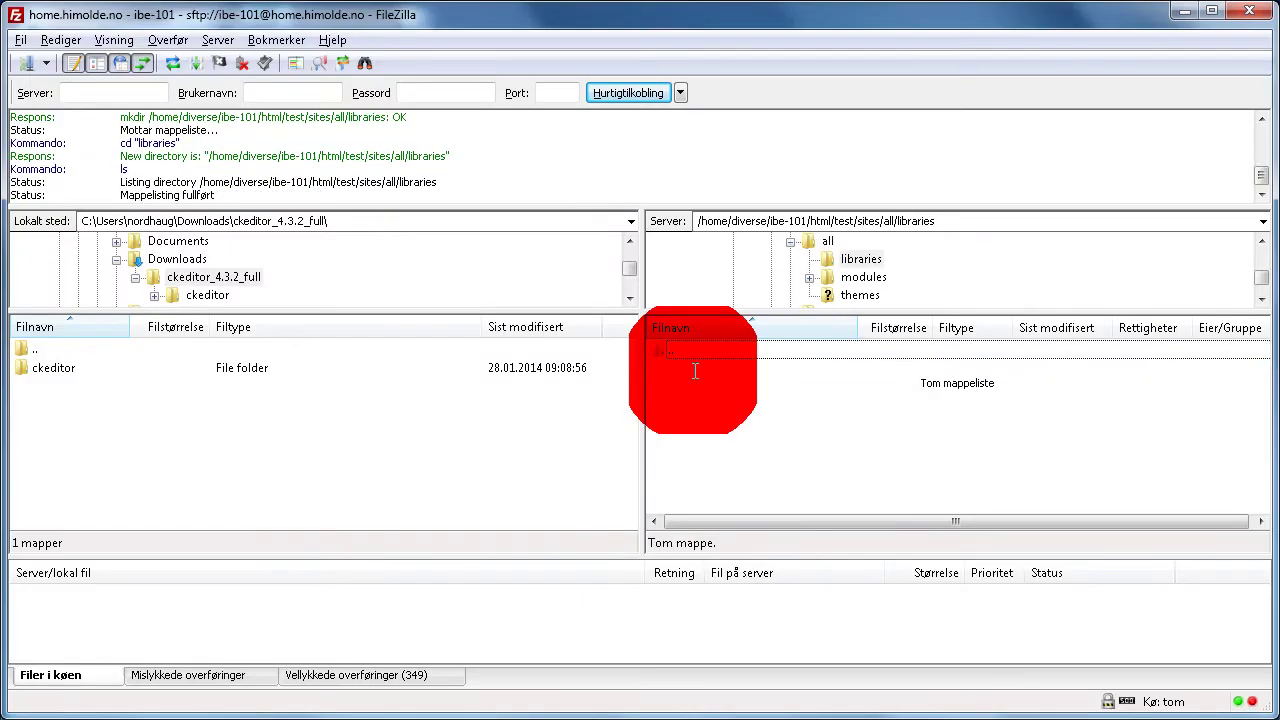
click(40, 367)
drag(711, 382, 711, 382)
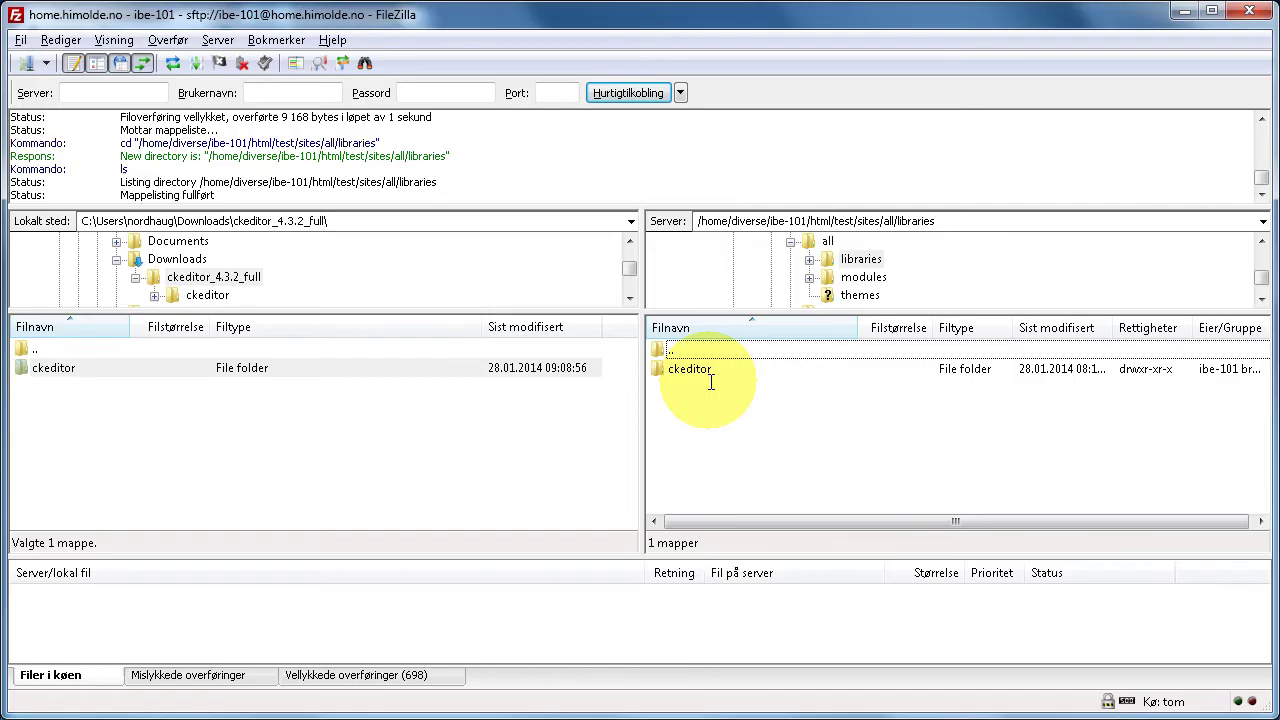
key(alt+Tab)
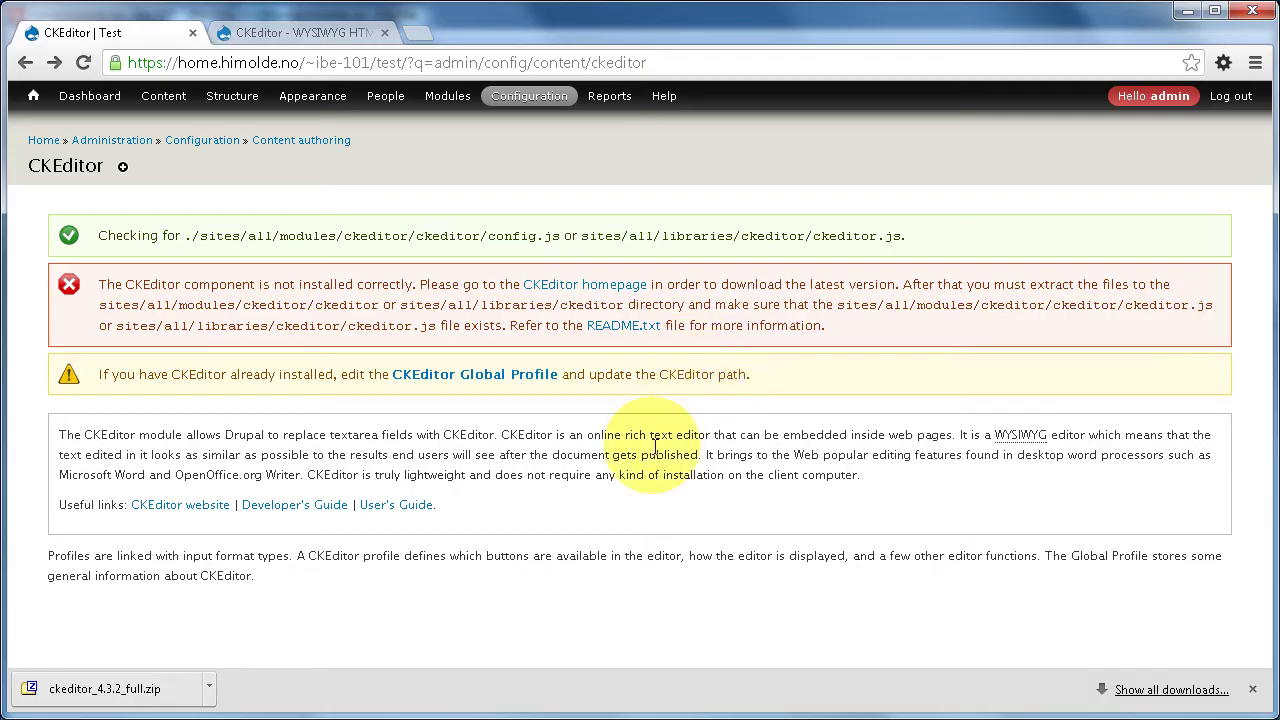
- Reload the CKEditor page and confirm the Advanced, Full and Global profiles are listed
key(F5)
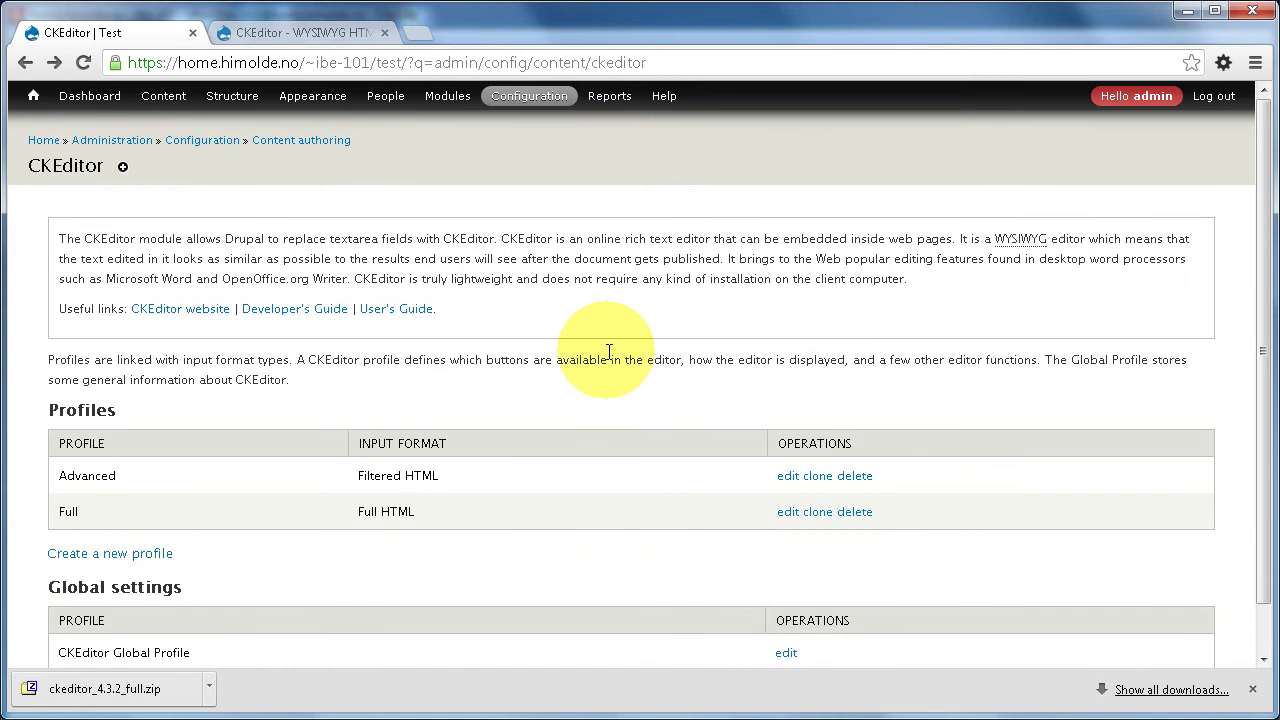
scroll(616, 395, down, 1)
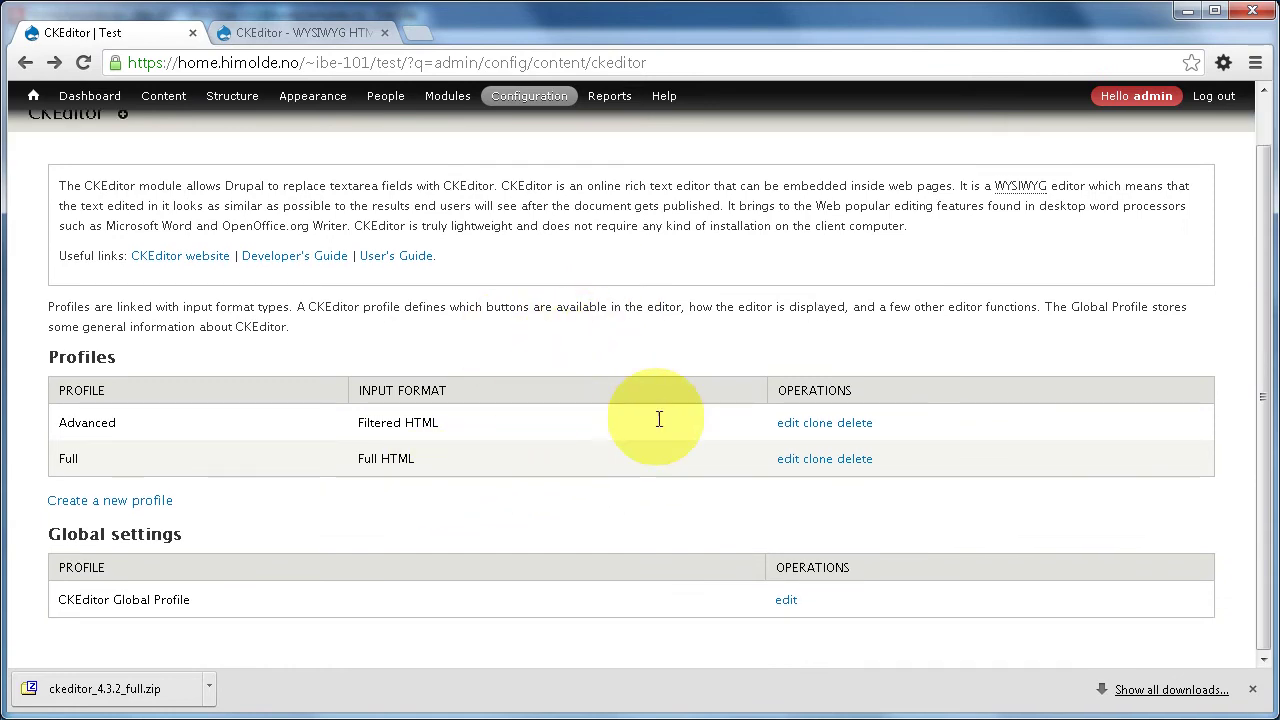
- Create a new Article titled 'Test av ckeditor'
mouse_move(163, 100)
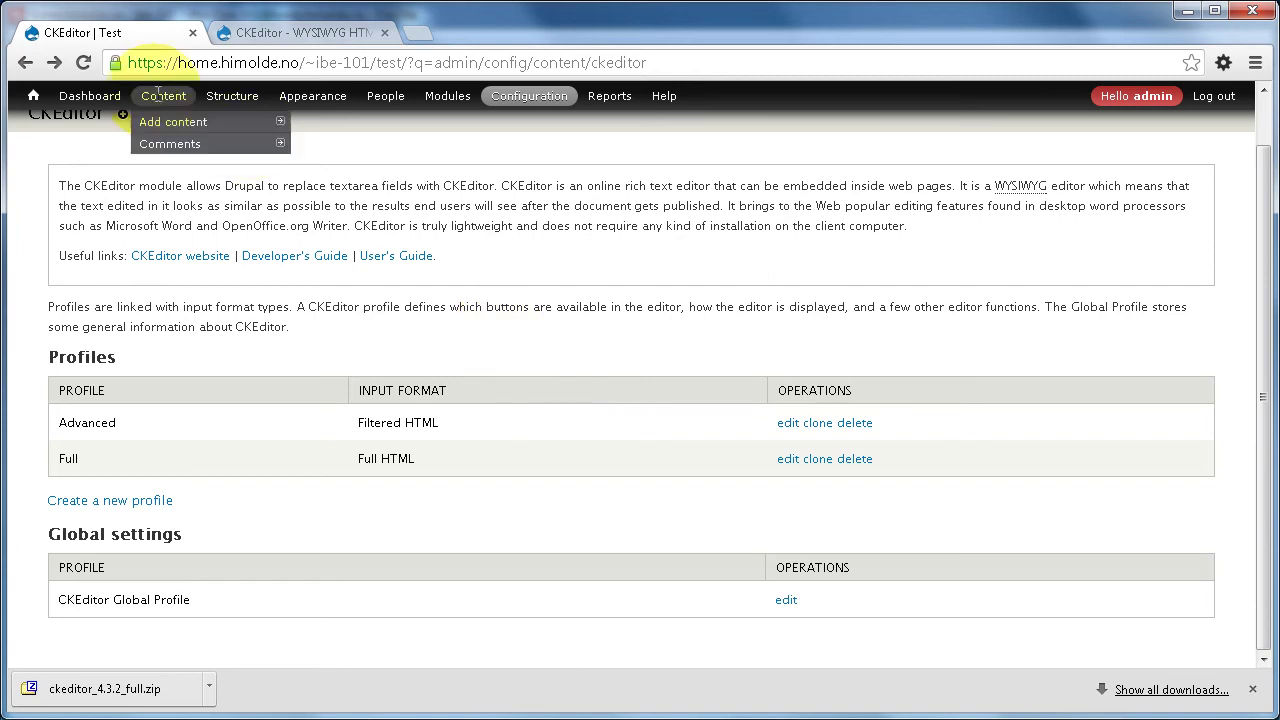
mouse_move(175, 121)
click(349, 121)
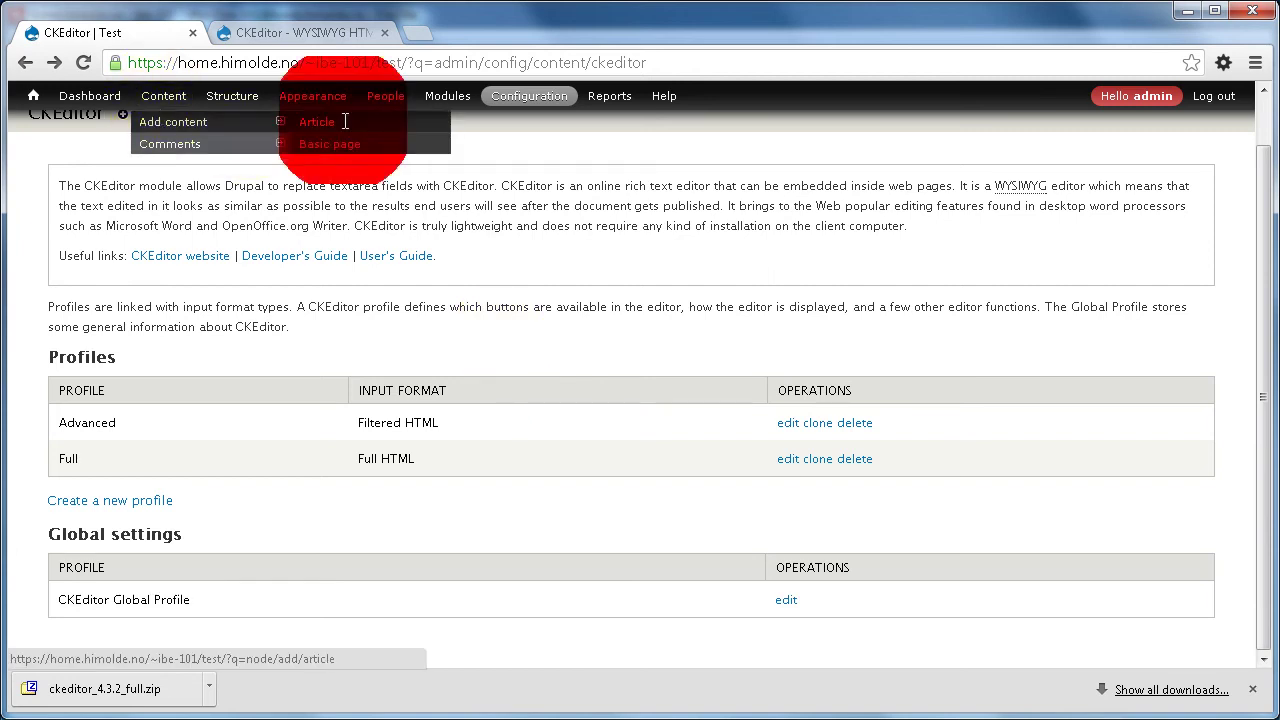
click(254, 243)
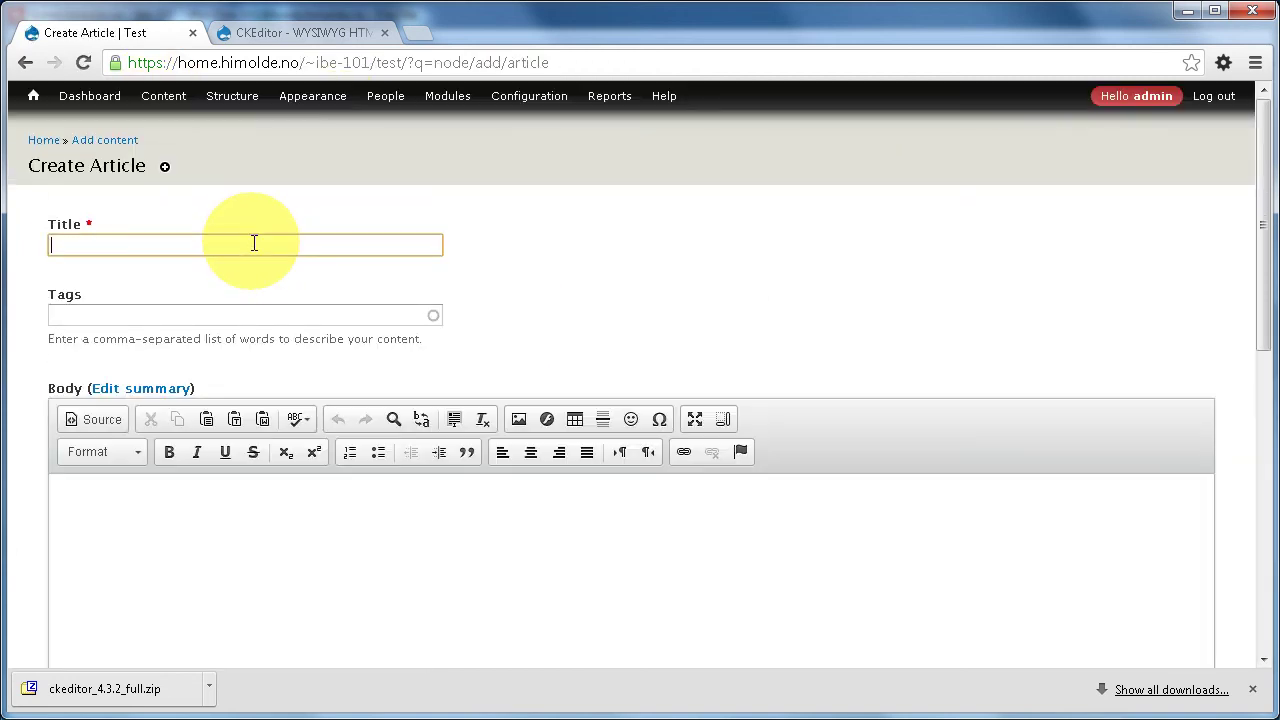
text(Te)
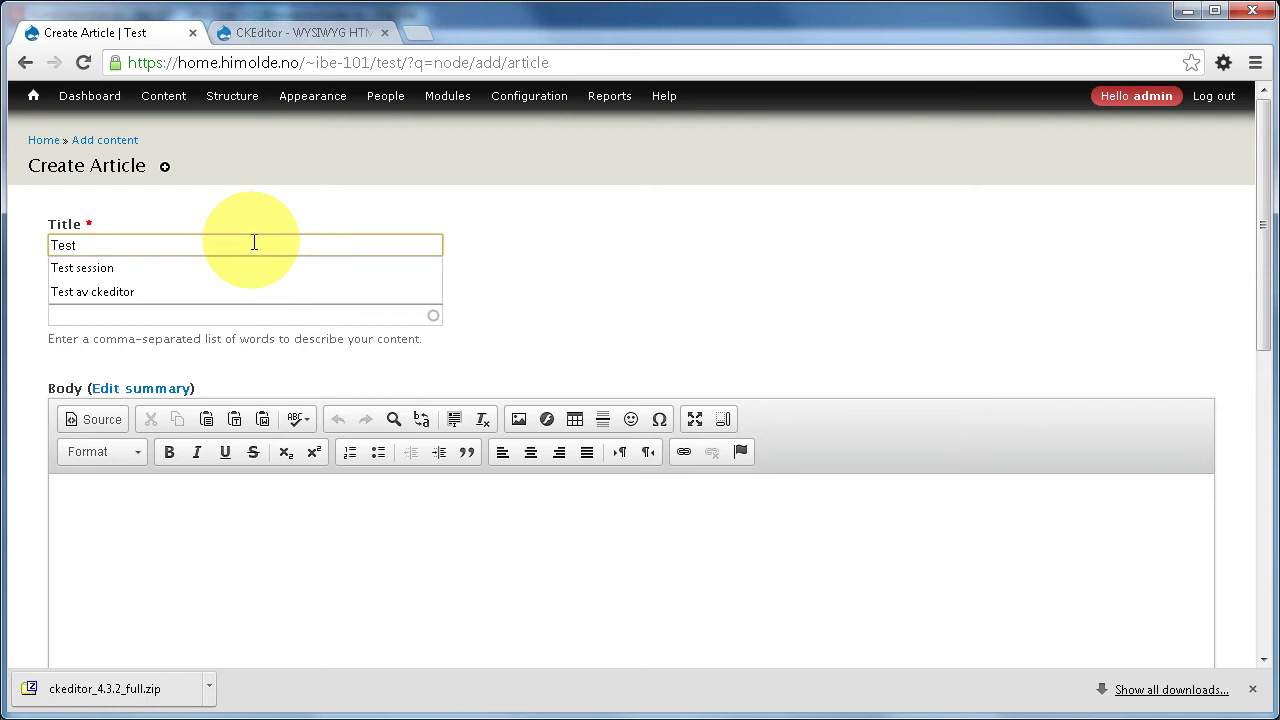
text(st)
key(Down)
key(Down)
key(Return)
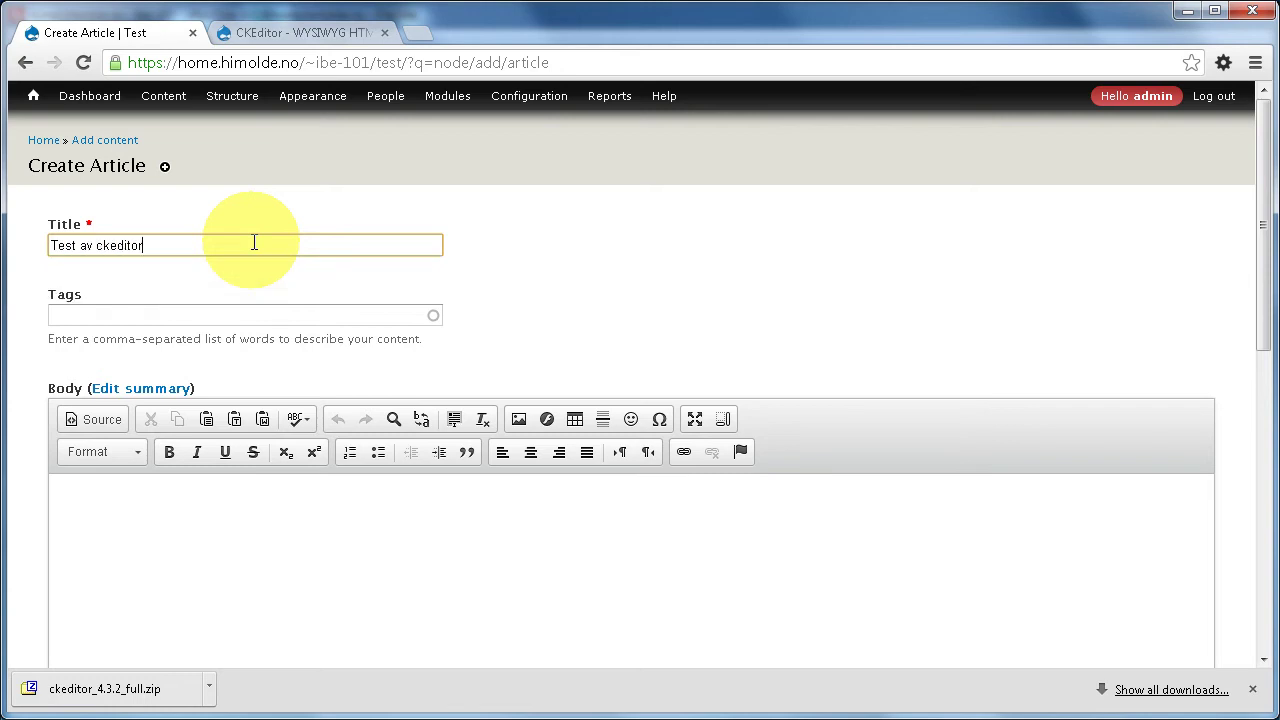
- Insert a 3-row, 2-column table in the body and fill in first and last names
click(398, 520)
scroll(406, 531, down, 2)
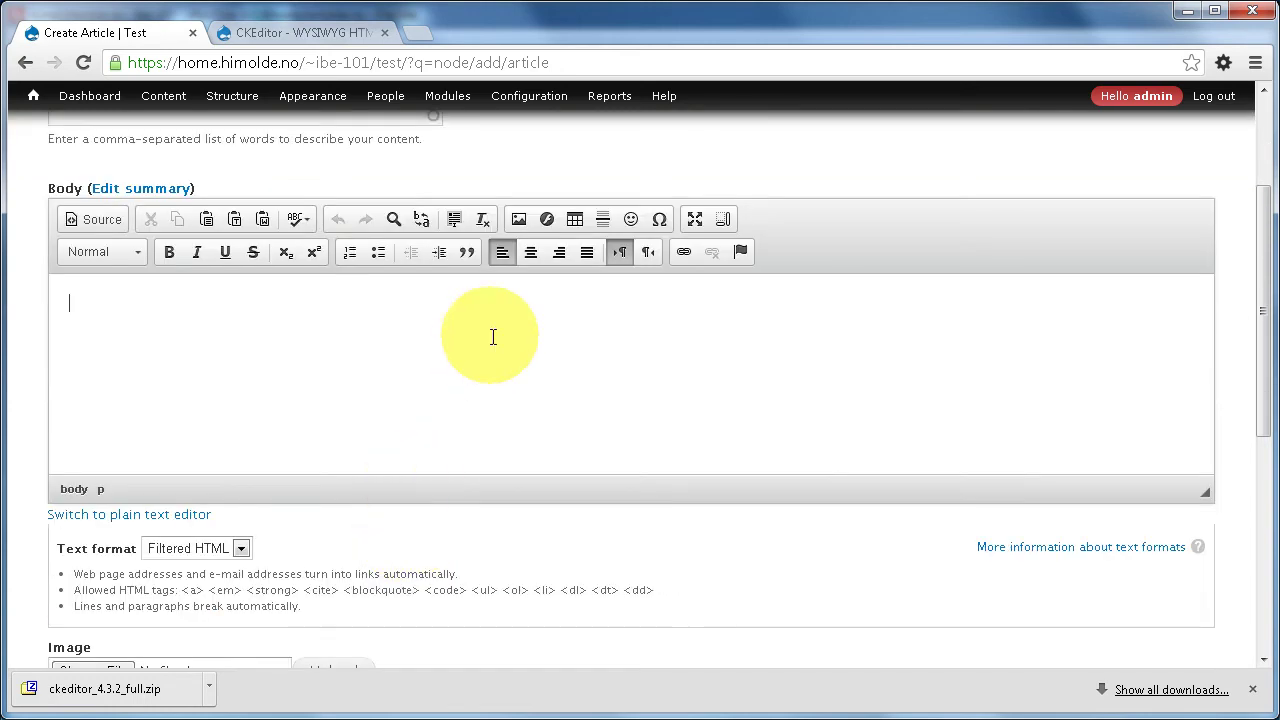
click(575, 219)
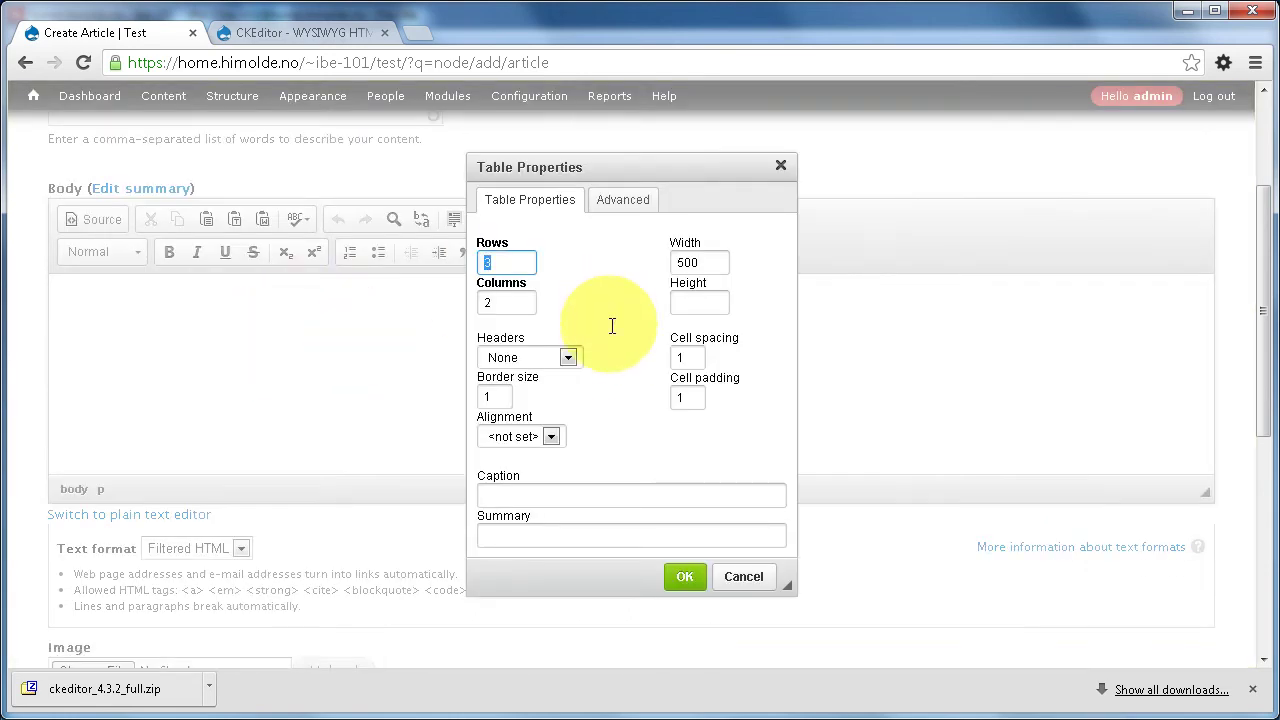
click(685, 577)
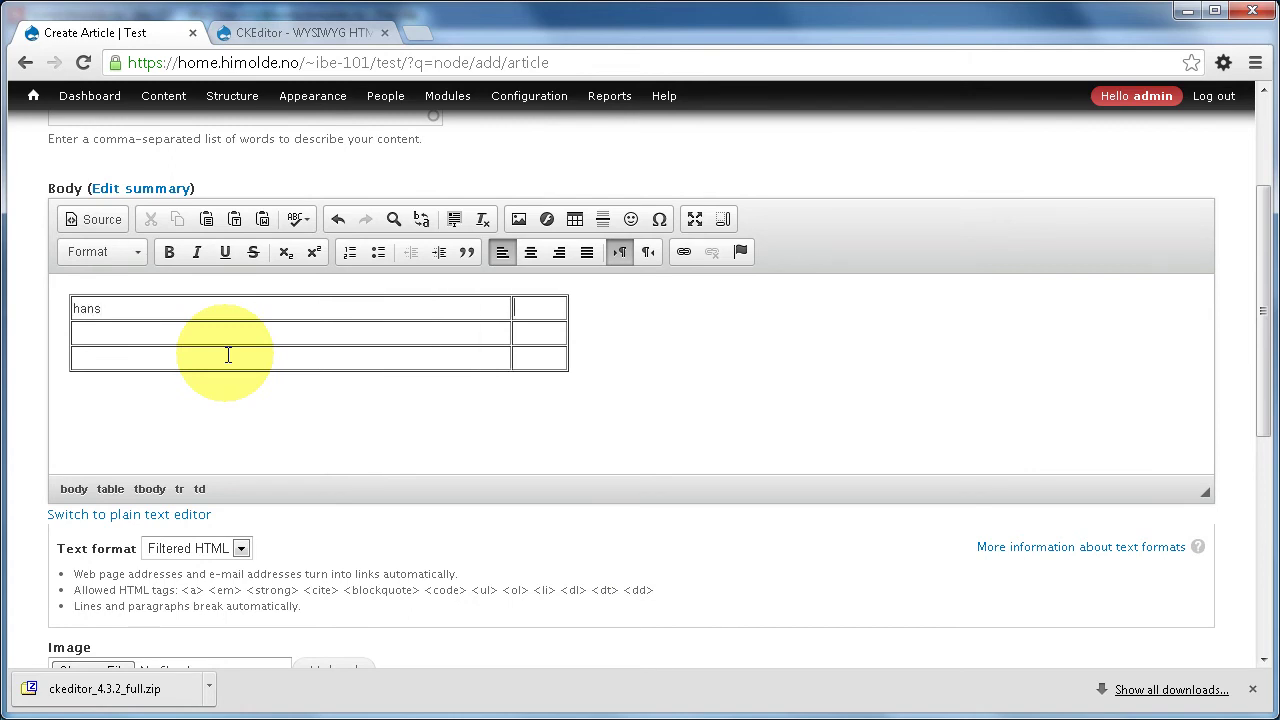
text(nordhaug)
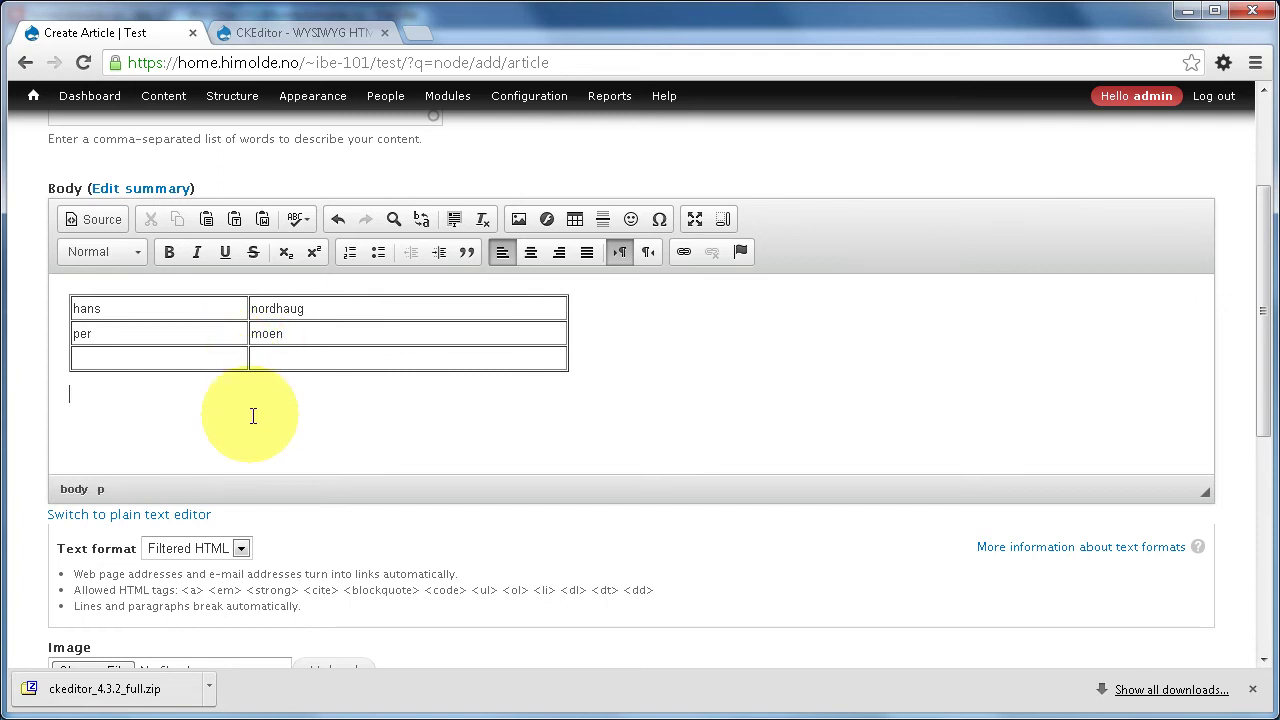
scroll(253, 416, down, 5)
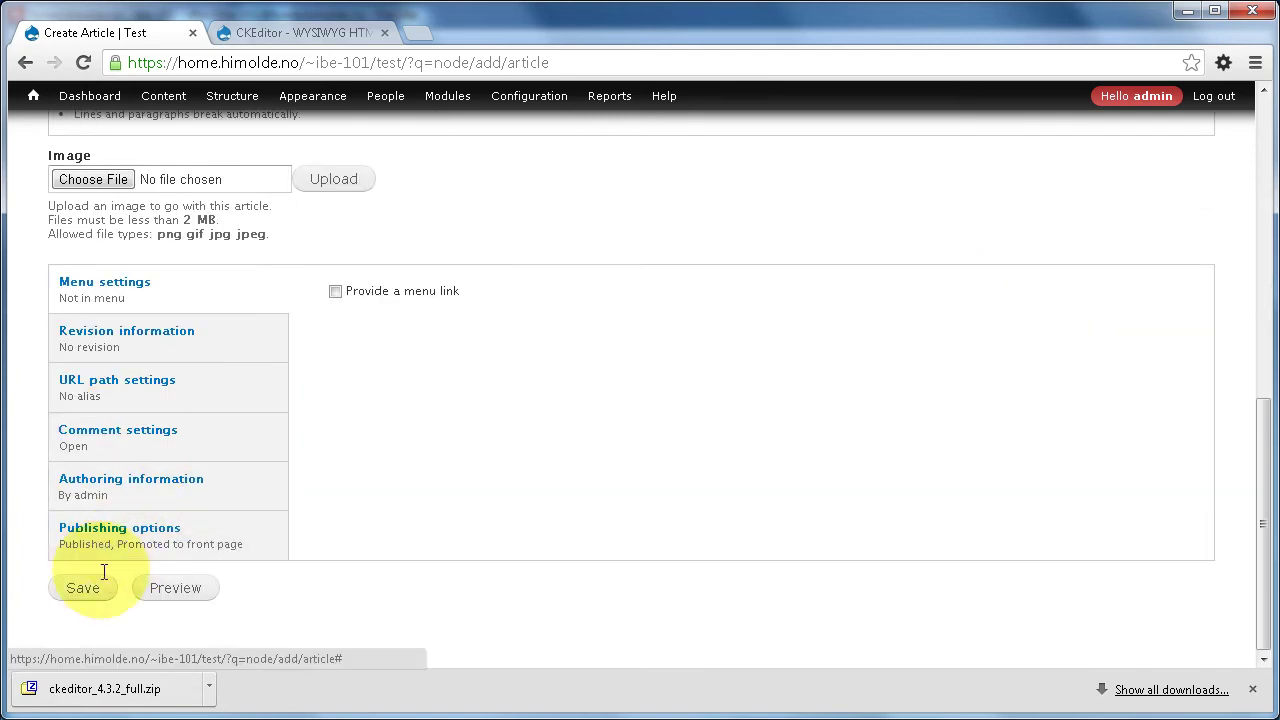
click(82, 588)
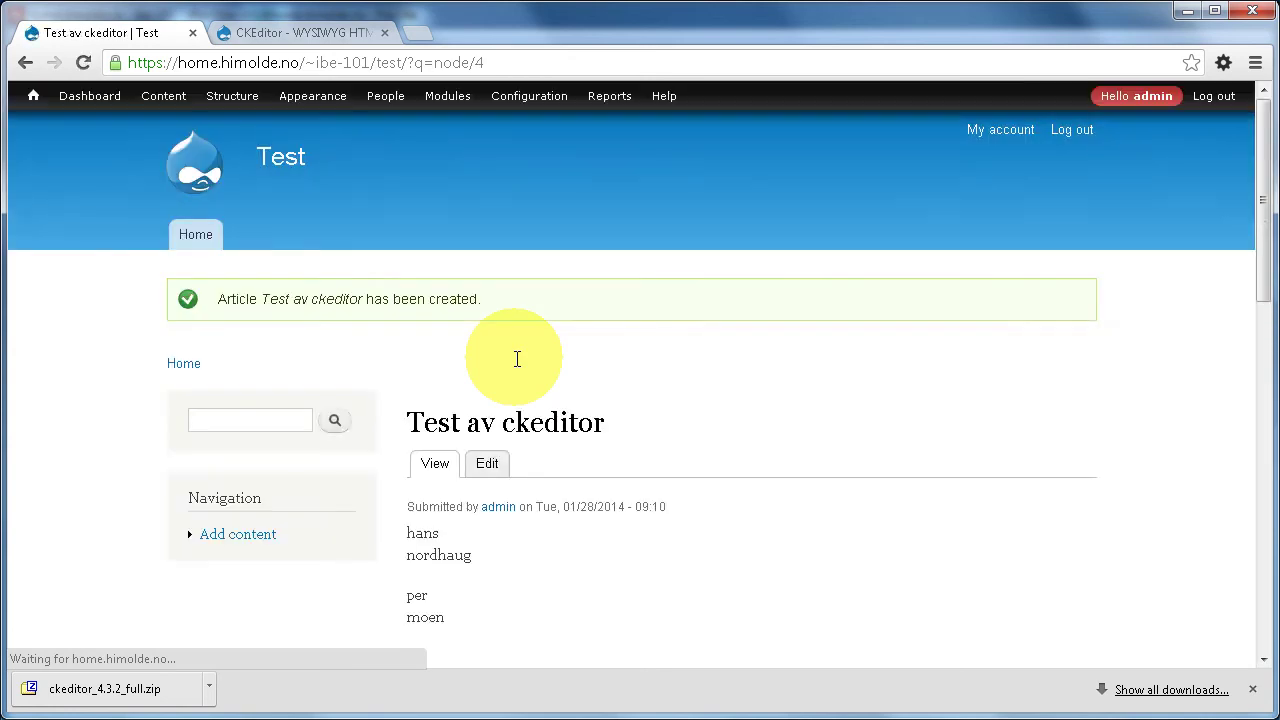
scroll(517, 359, down, 2)
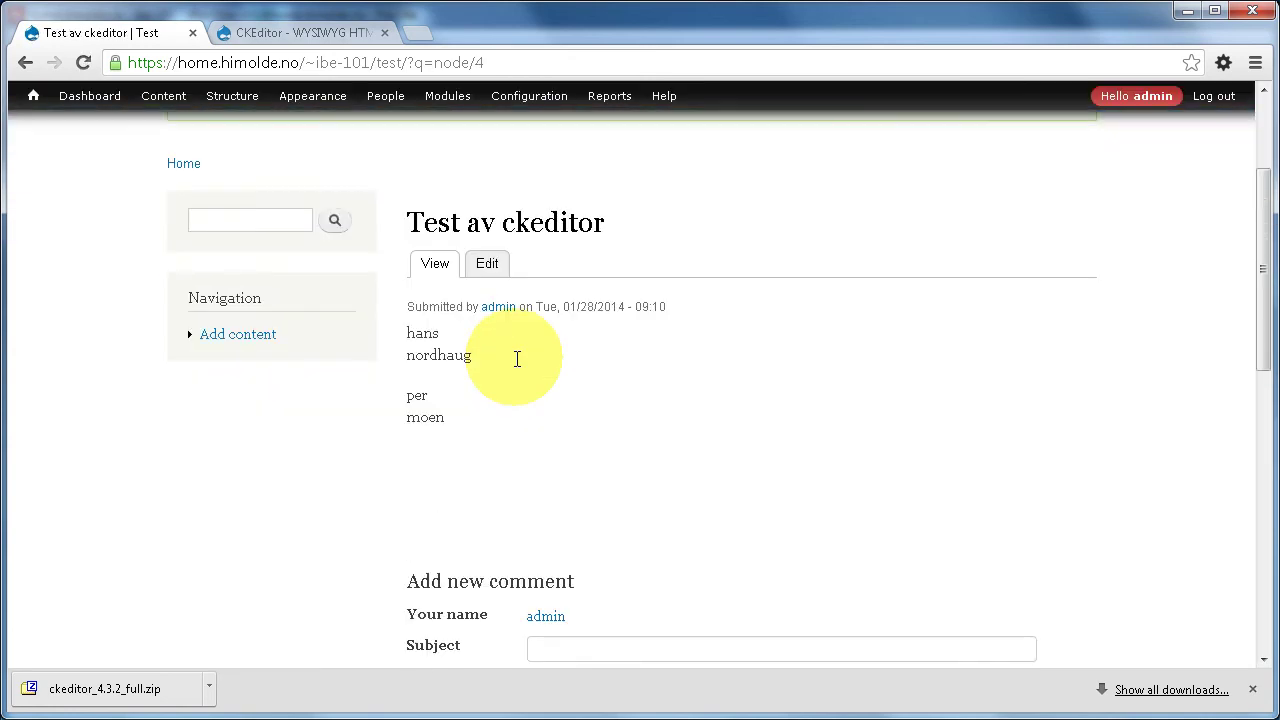
scroll(517, 359, up, 1)
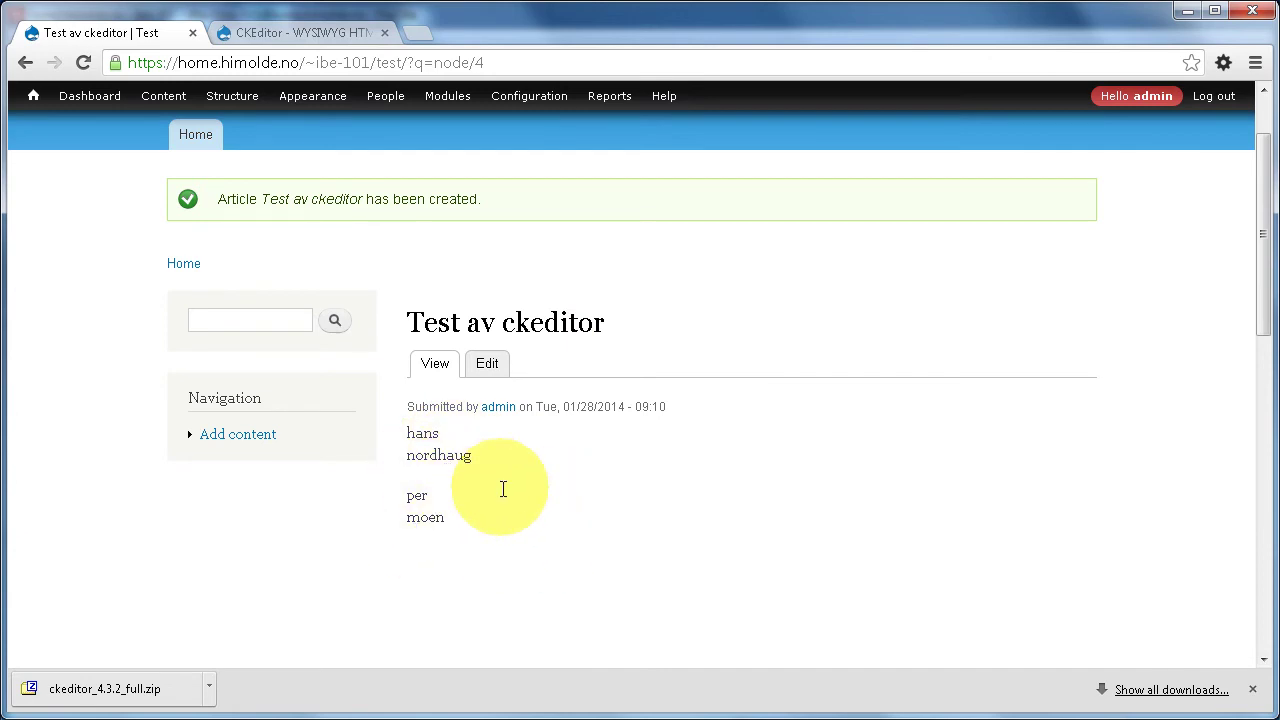
- Edit the article, switch its body text format to Full HTML, and save it
click(487, 364)
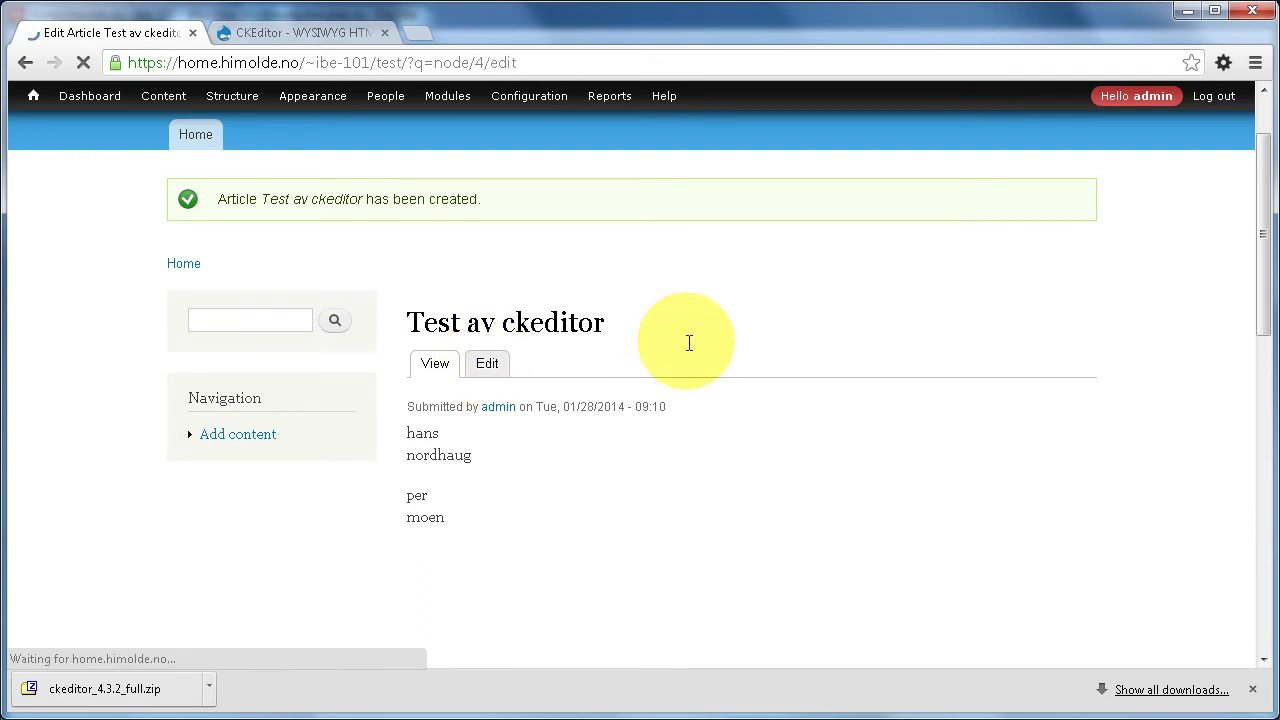
scroll(572, 324, down, 5)
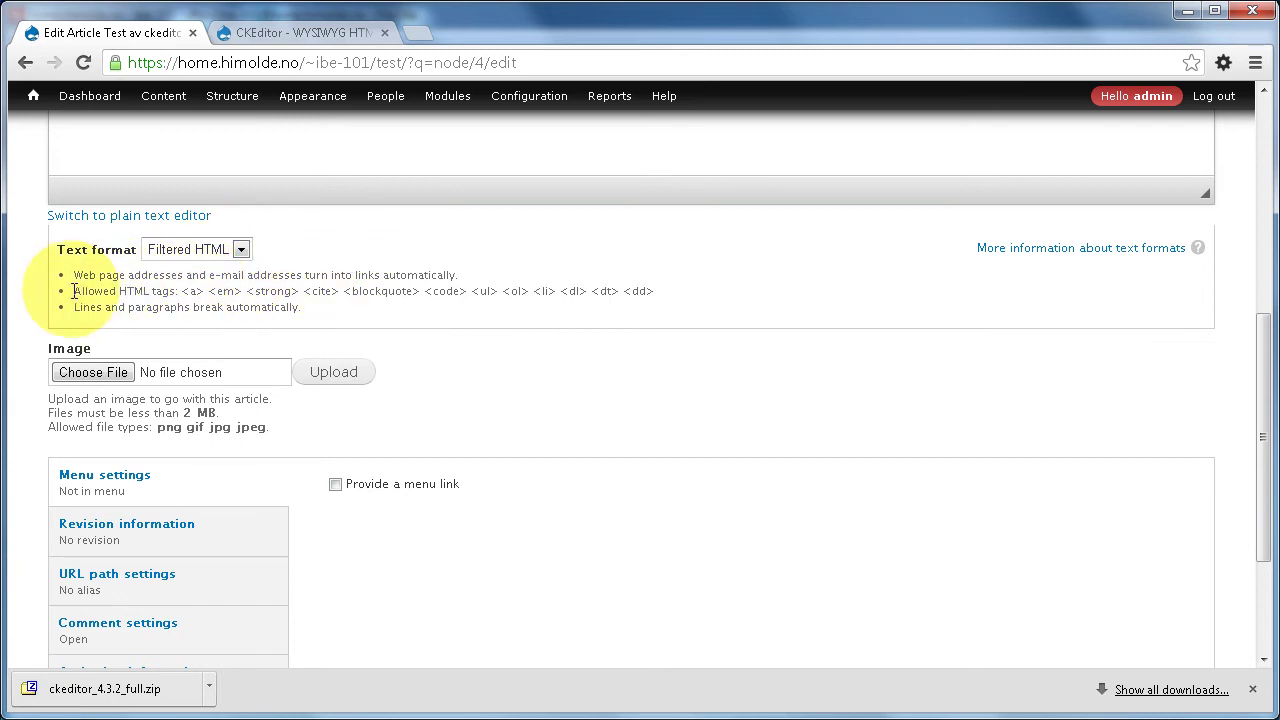
drag(73, 291, 679, 290)
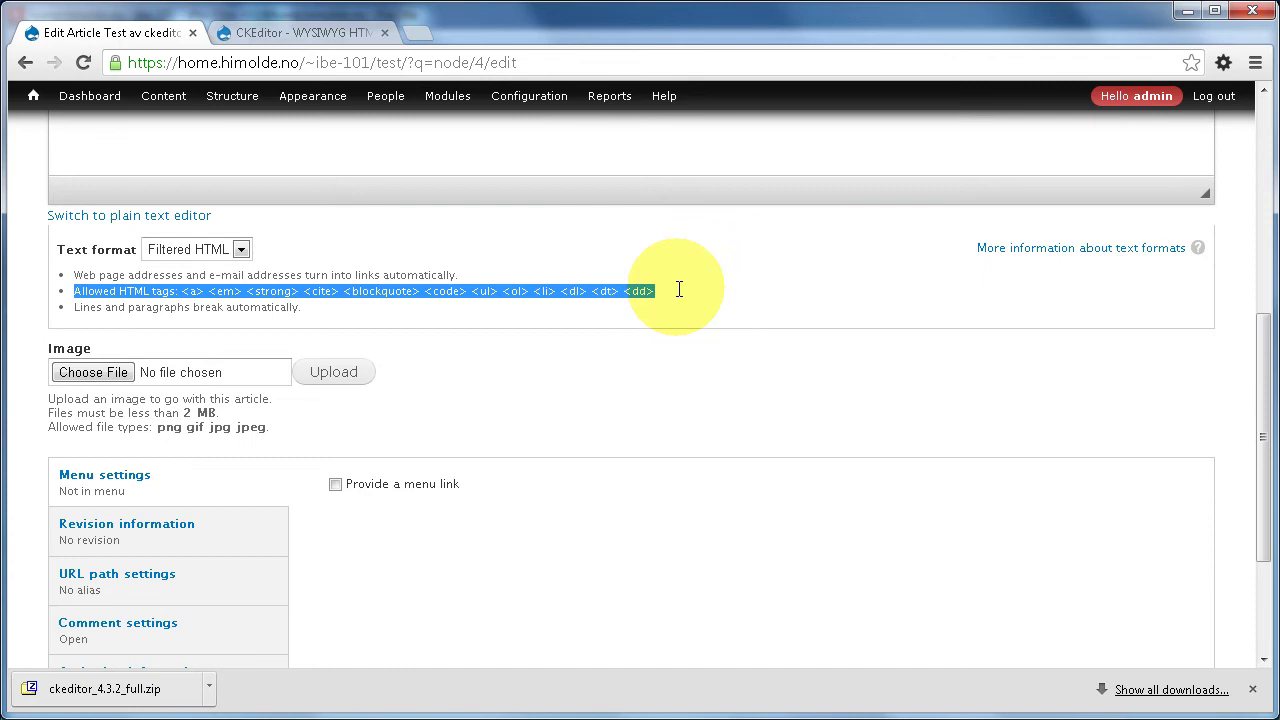
click(675, 283)
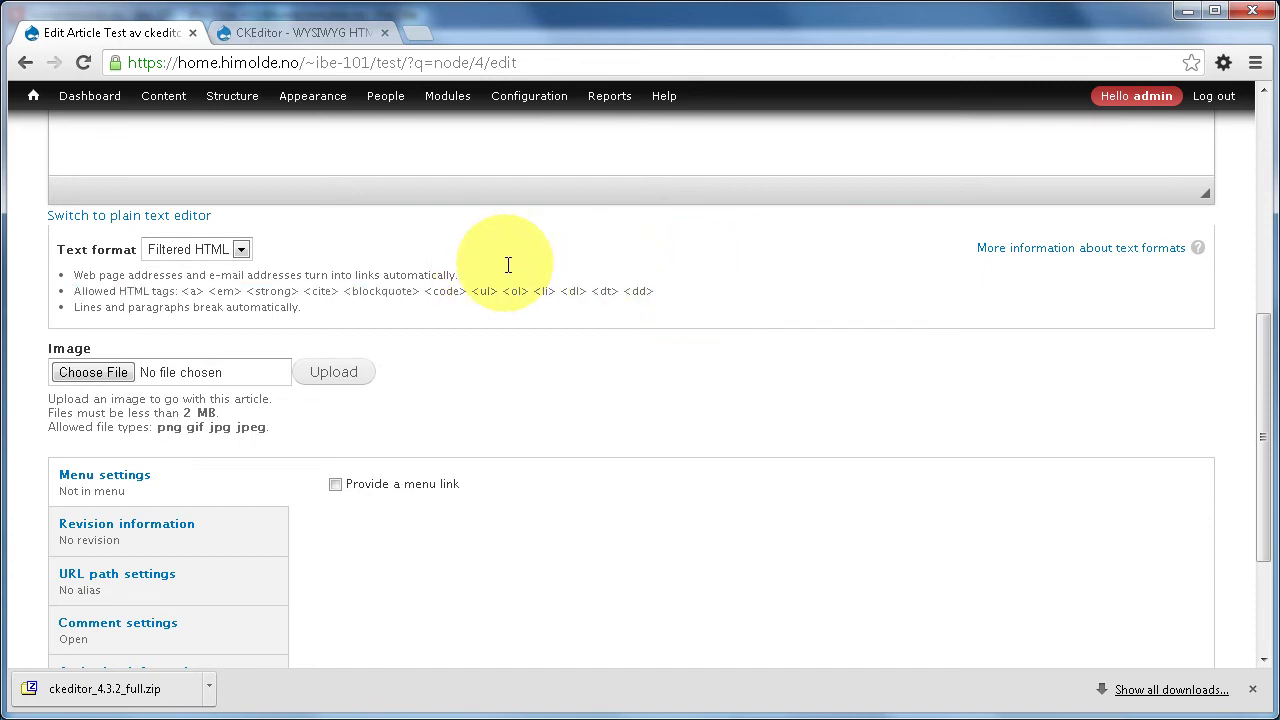
click(241, 249)
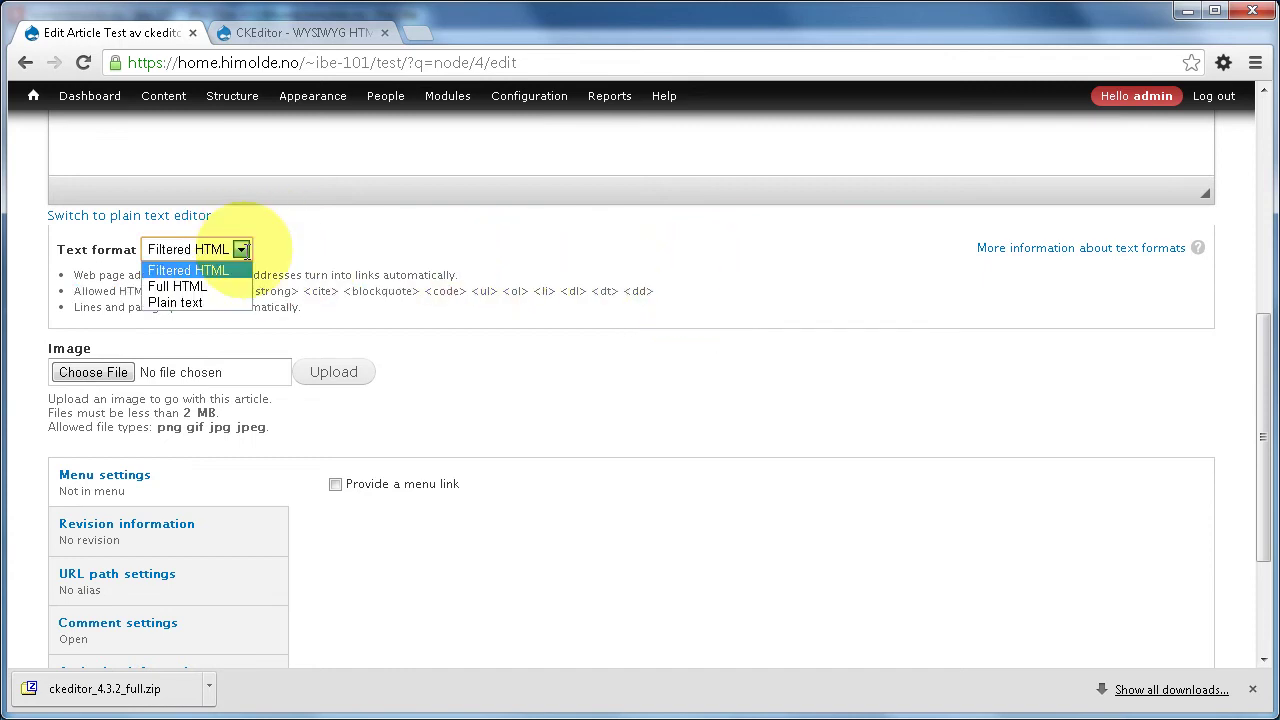
click(200, 287)
scroll(523, 428, down, 2)
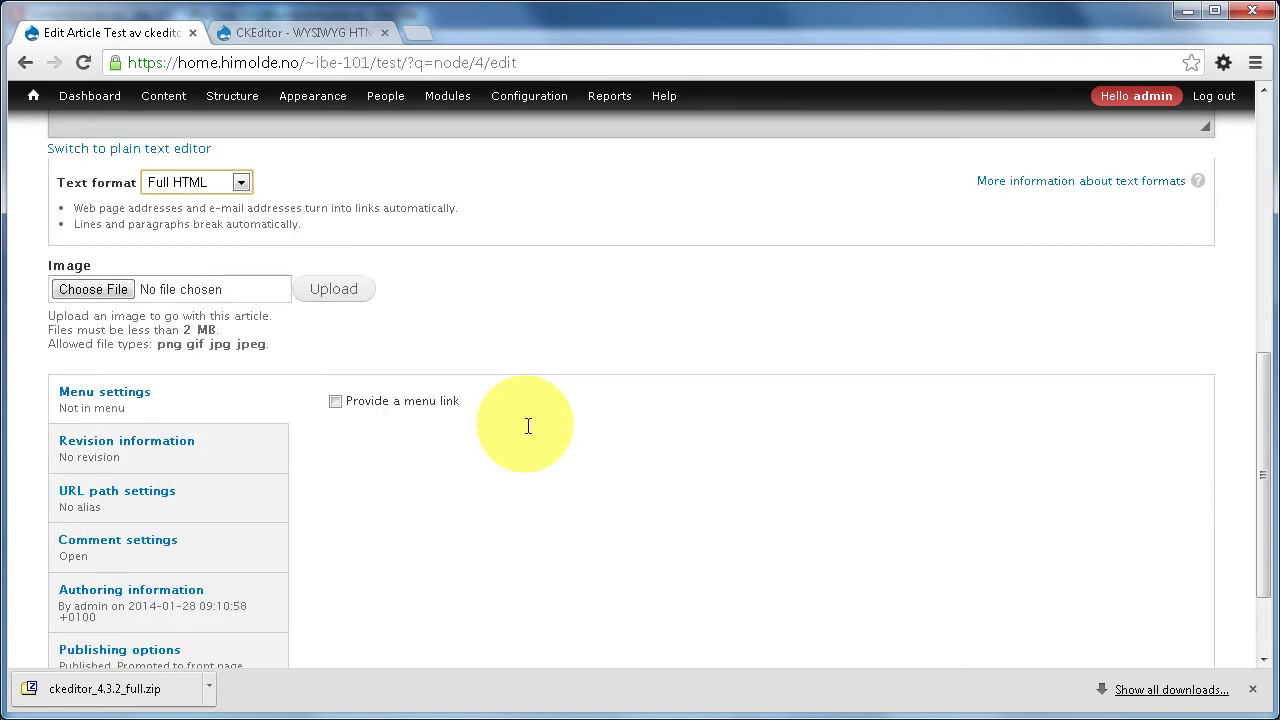
click(77, 589)
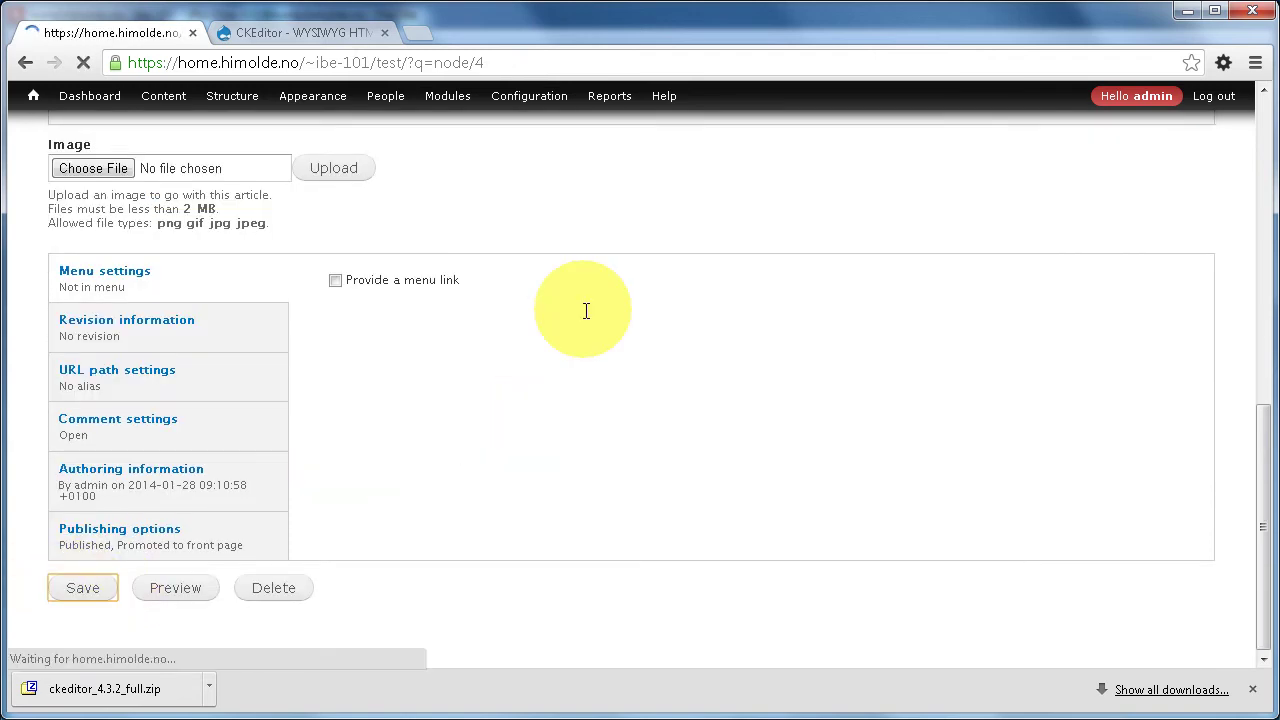
scroll(600, 546, down, 1)
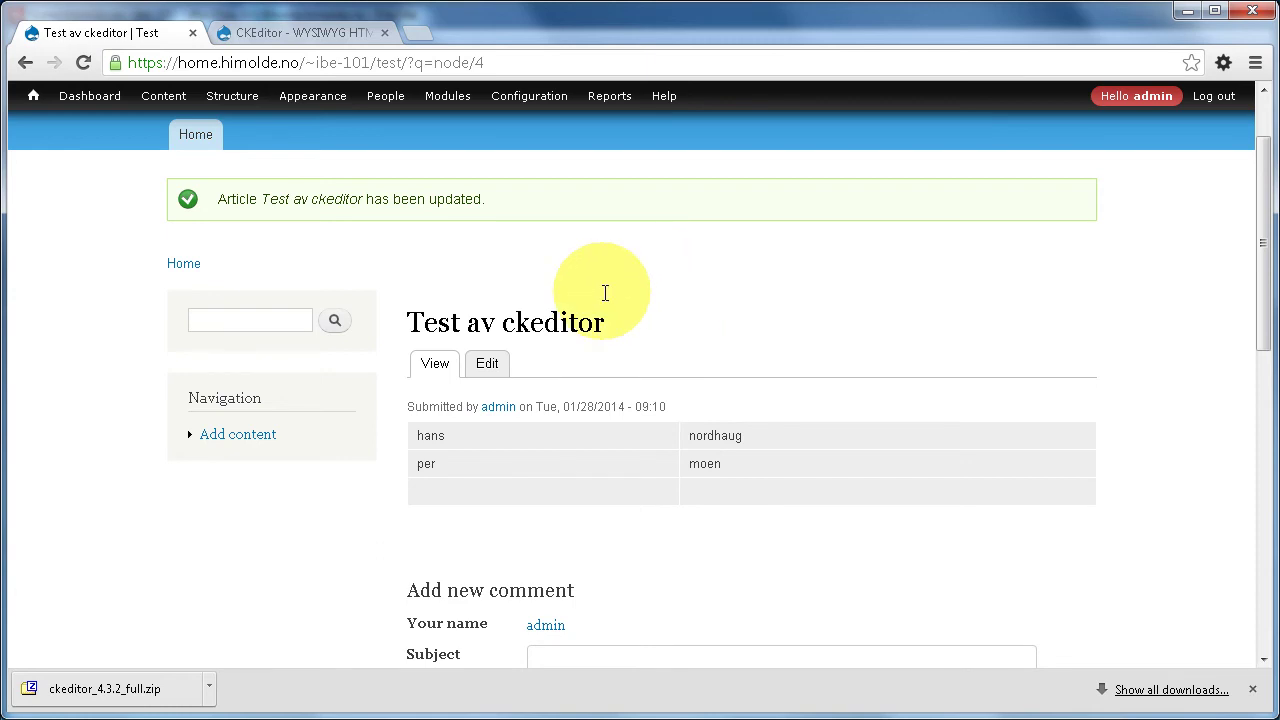
- On the Text formats page, move Full HTML above Filtered HTML and save the order
mouse_move(529, 95)
mouse_move(537, 141)
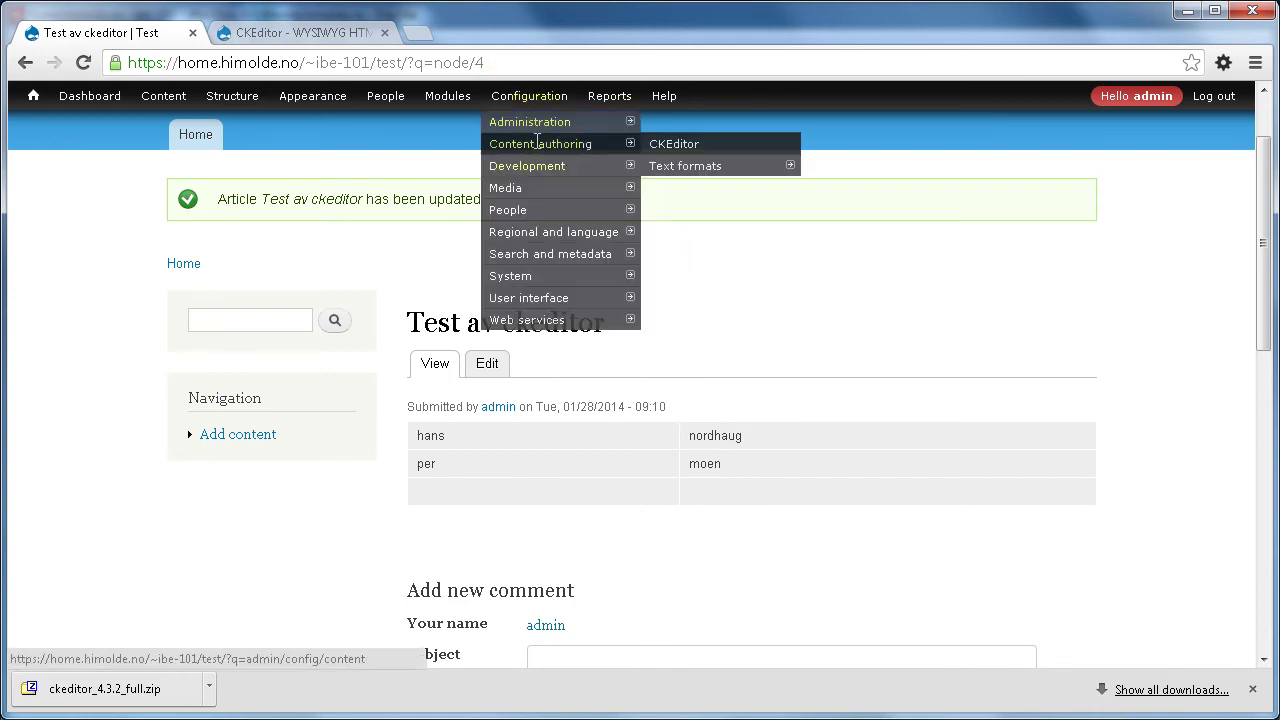
click(703, 166)
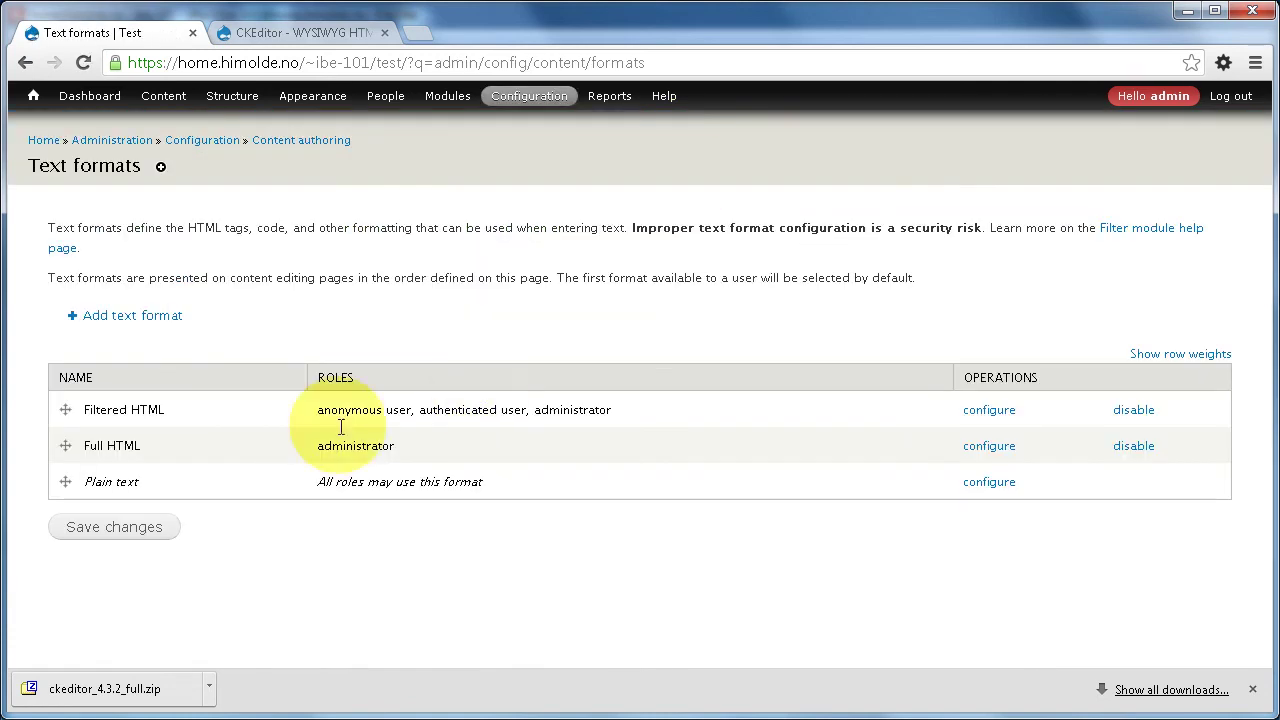
drag(65, 445, 64, 408)
click(114, 583)
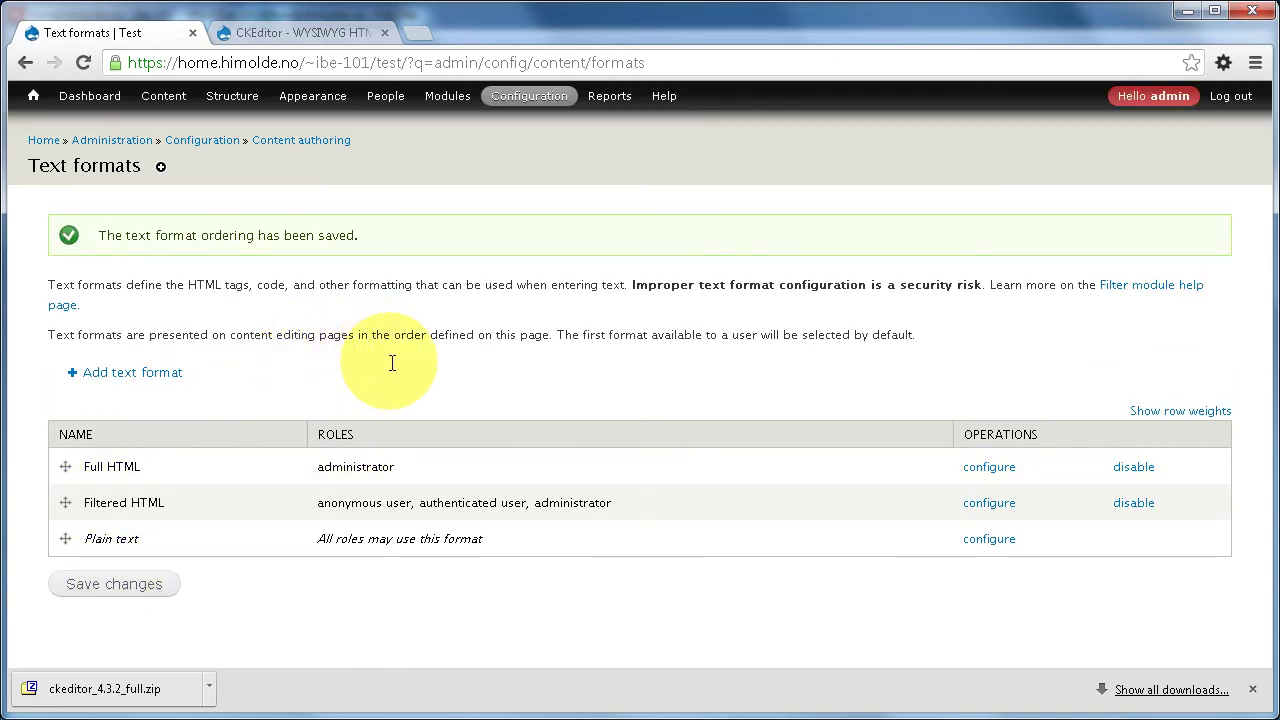
- Open Test av ckeditor from Content for editing, trying and cancelling the Image Properties dialog
click(150, 95)
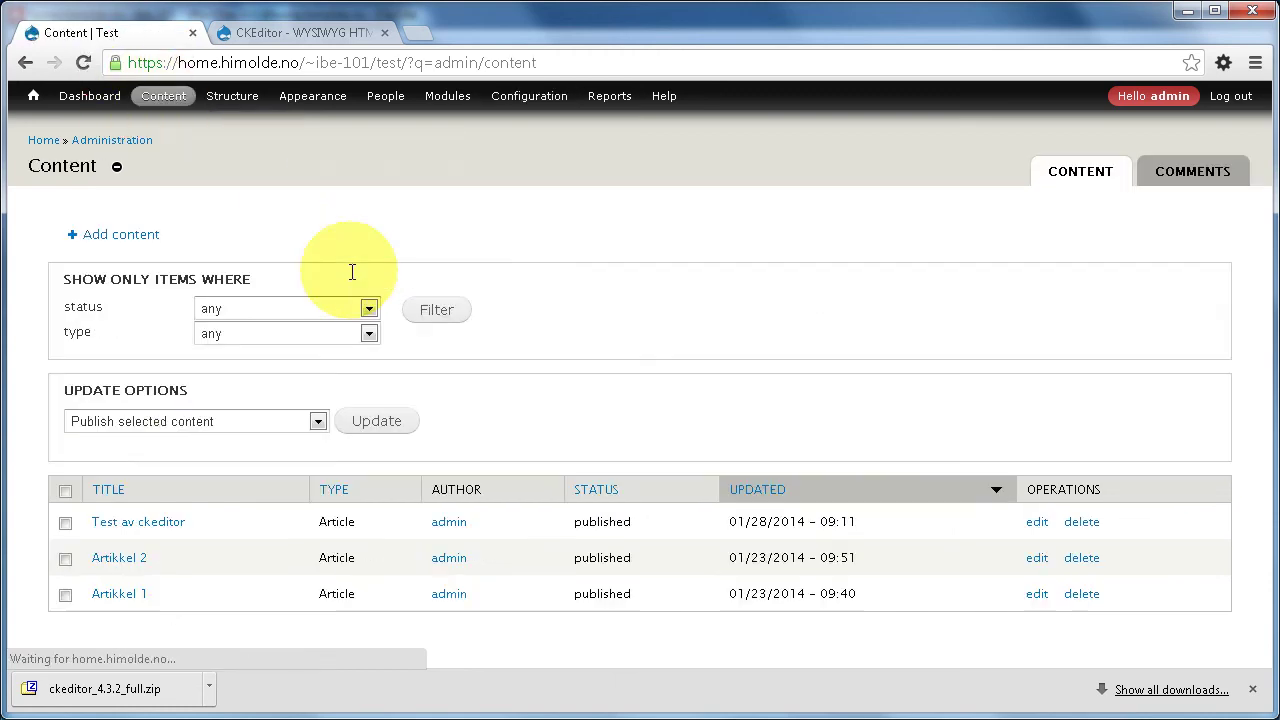
click(140, 522)
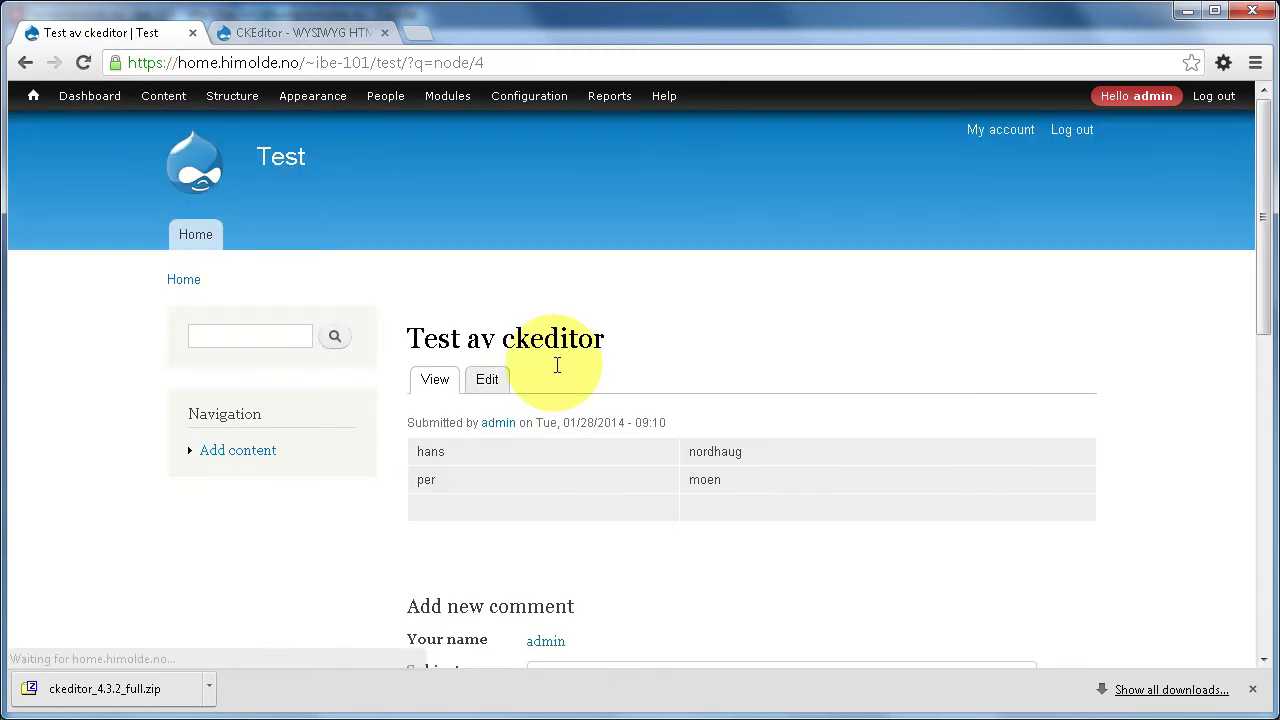
click(486, 385)
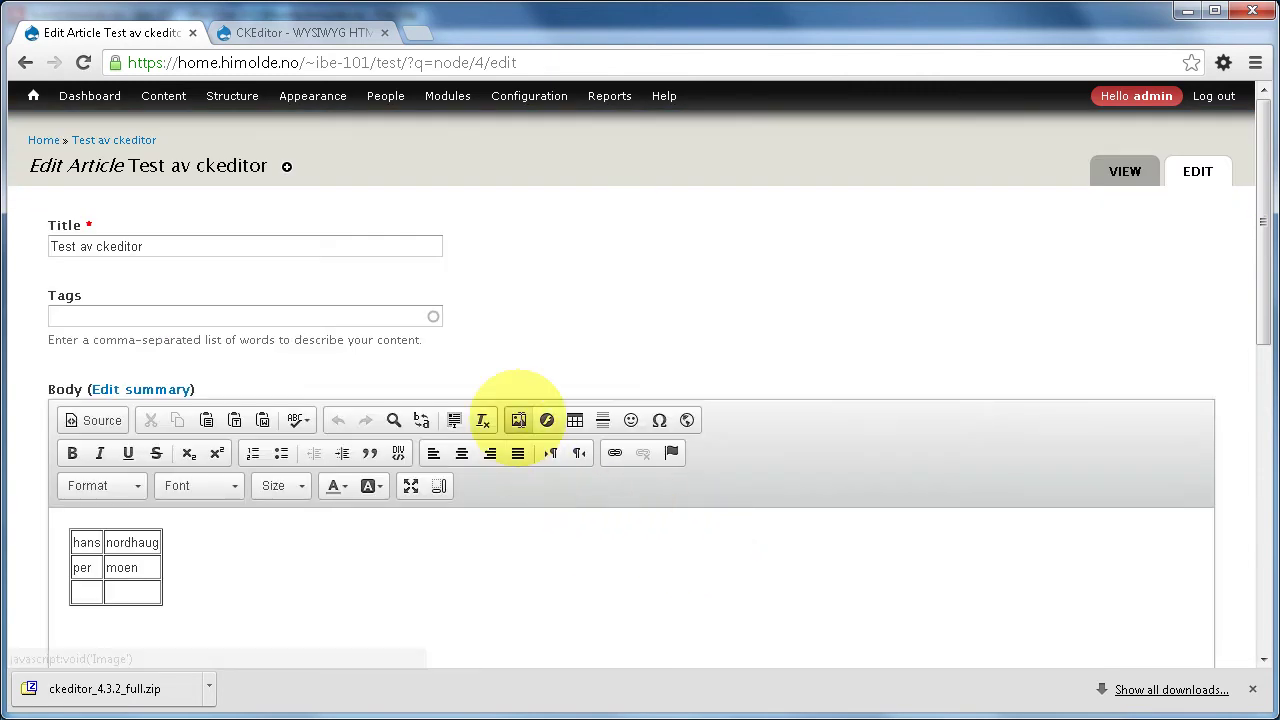
click(518, 420)
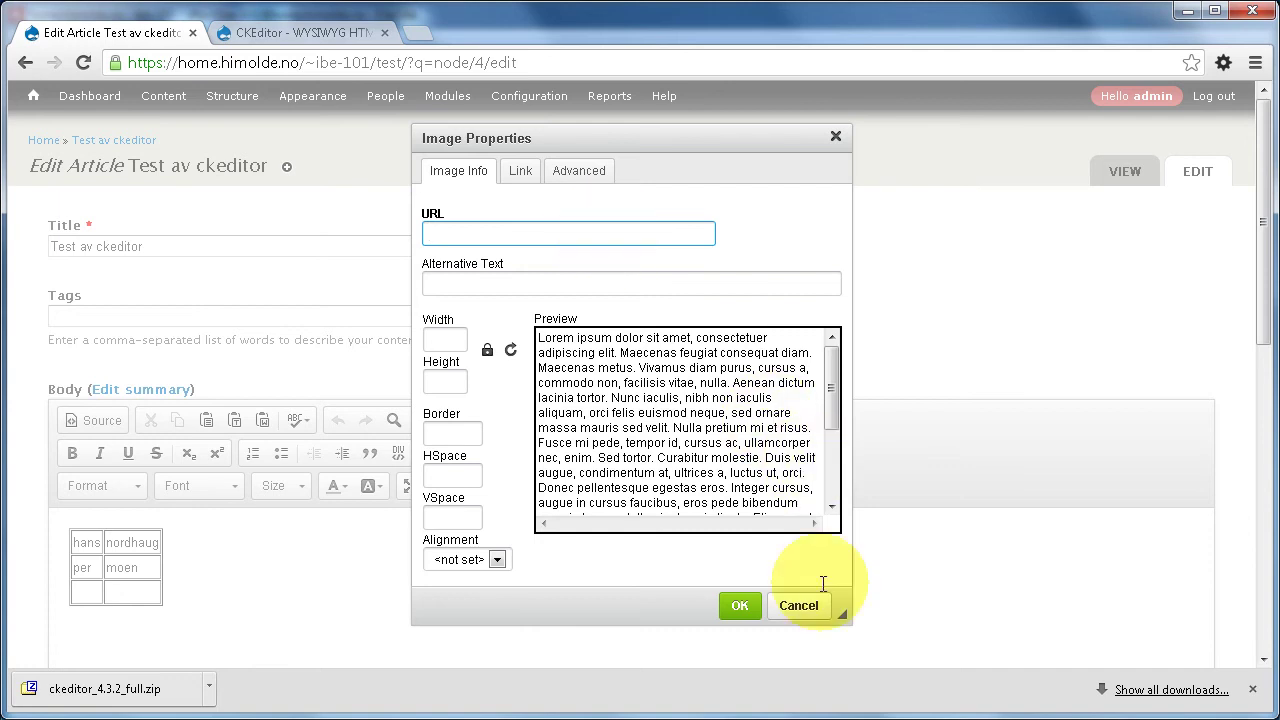
click(799, 605)
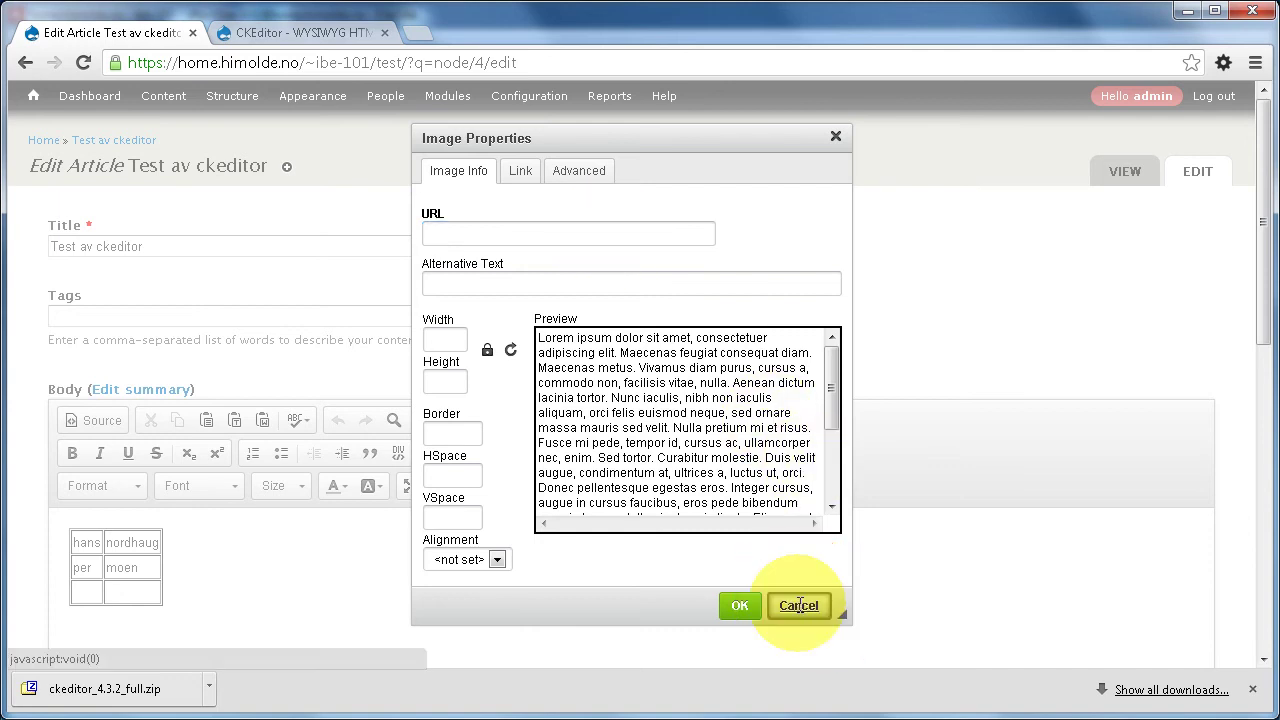
mouse_move(340, 105)
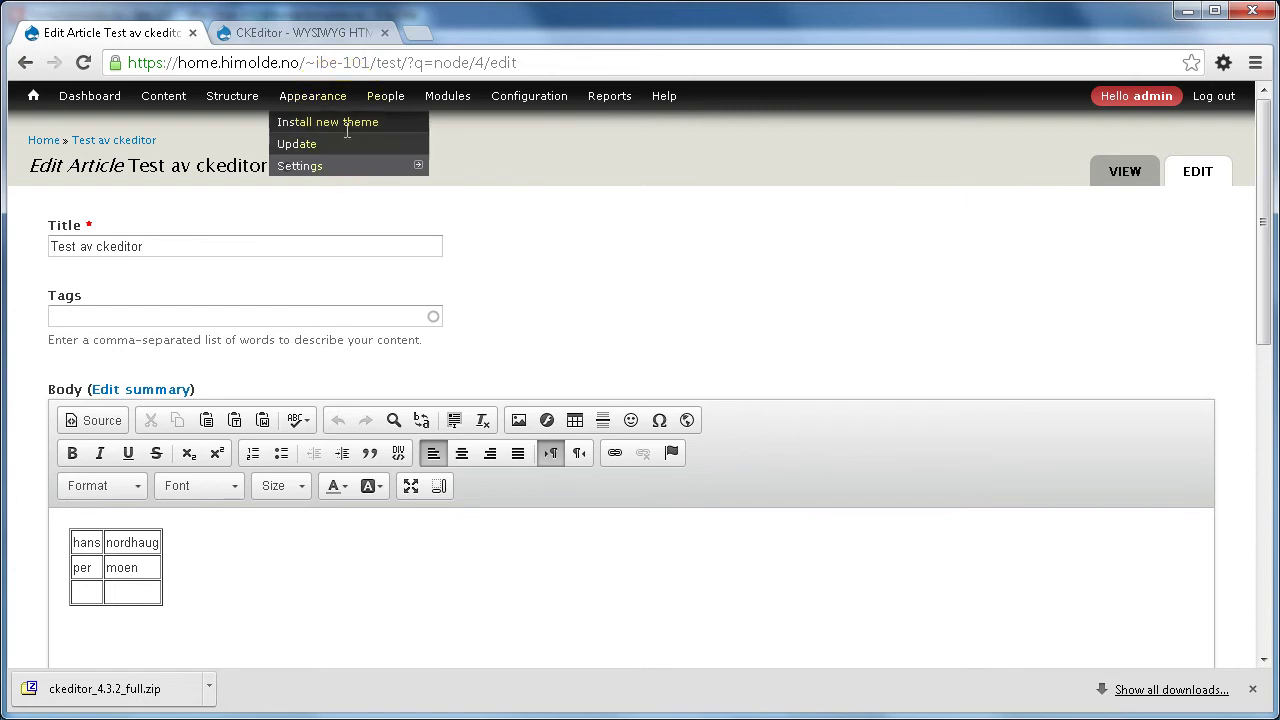
- Go to drupal.org/project/imce and copy the 7.x-1.8 gz download link
click(322, 36)
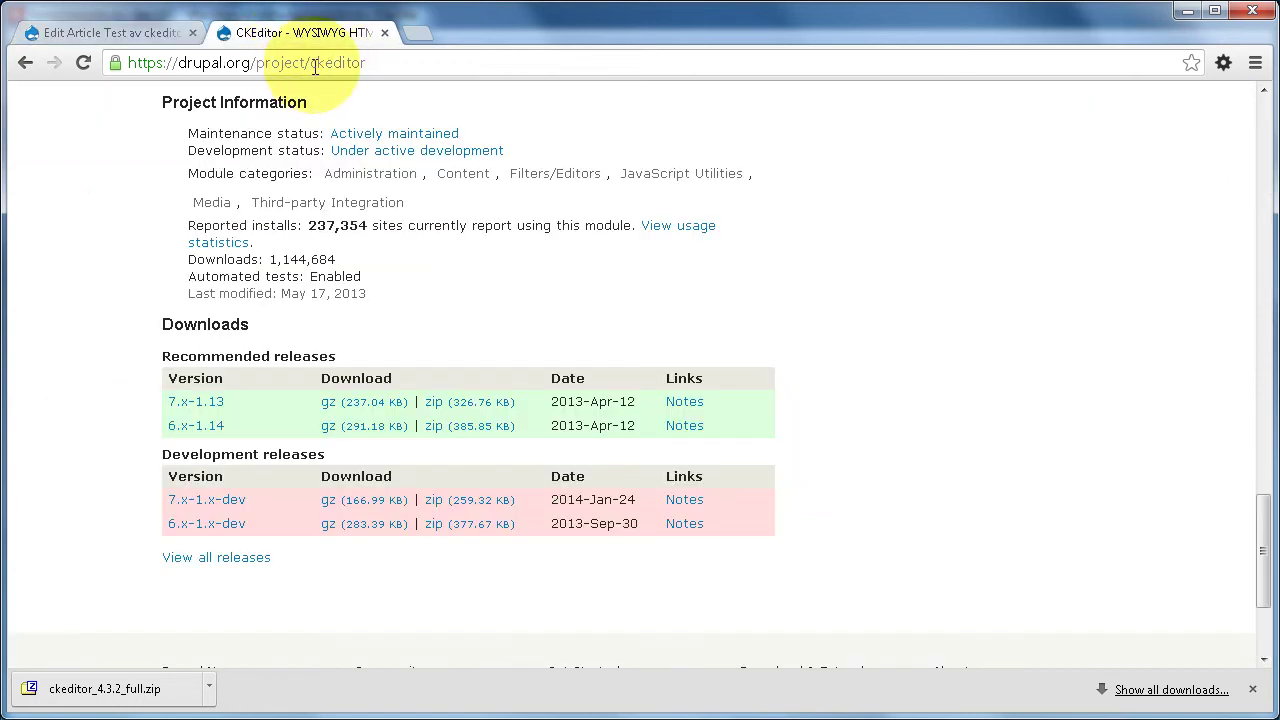
drag(308, 62, 394, 62)
text(i)
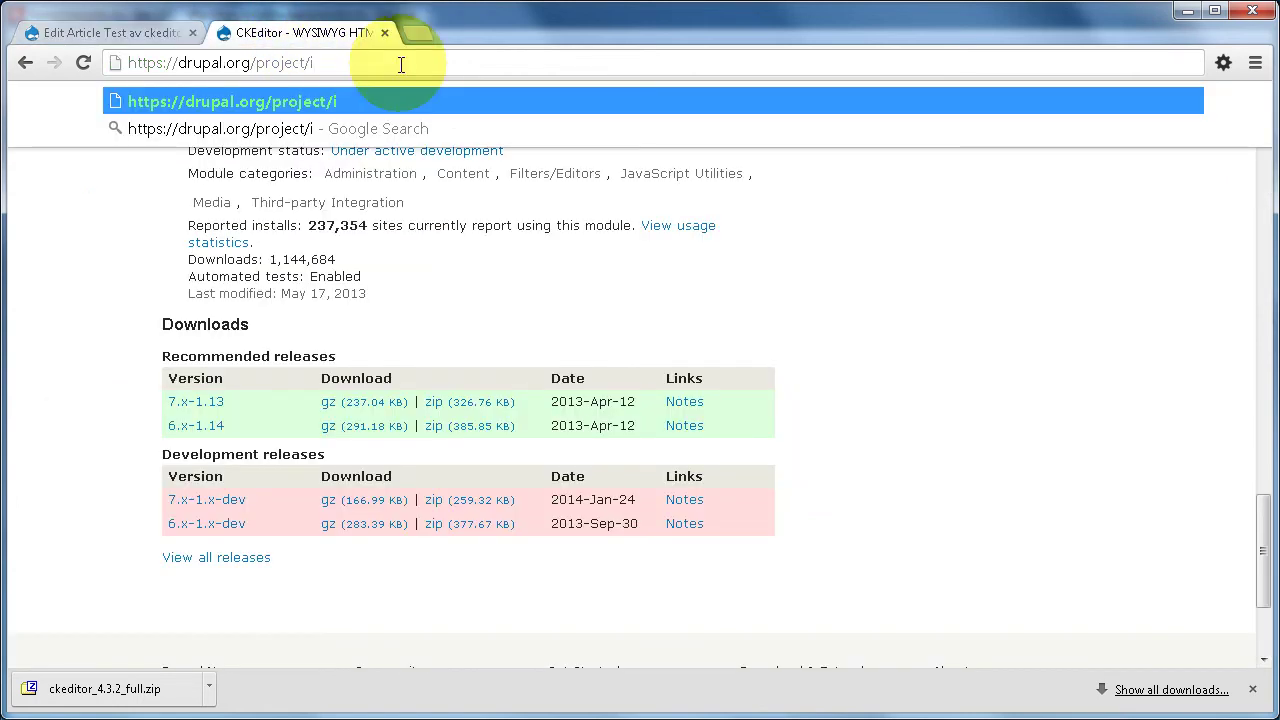
text(mce)
key(Return)
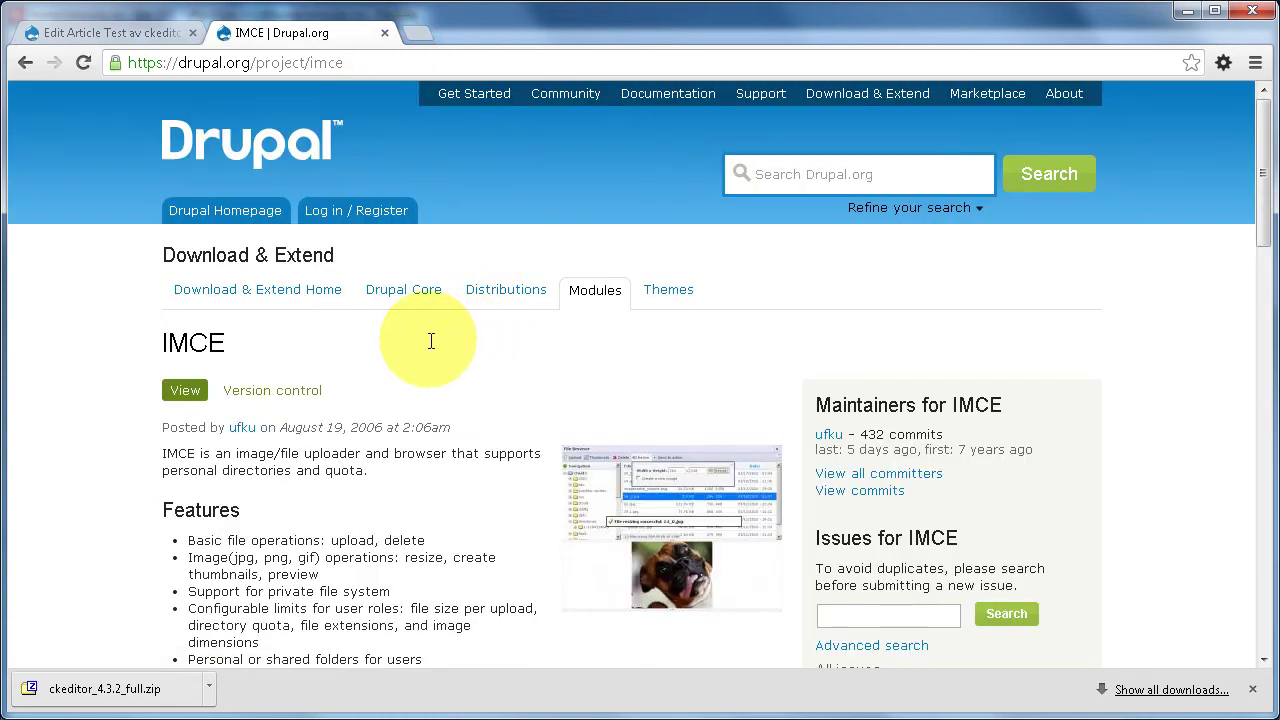
scroll(430, 338, down, 5)
scroll(431, 341, down, 6)
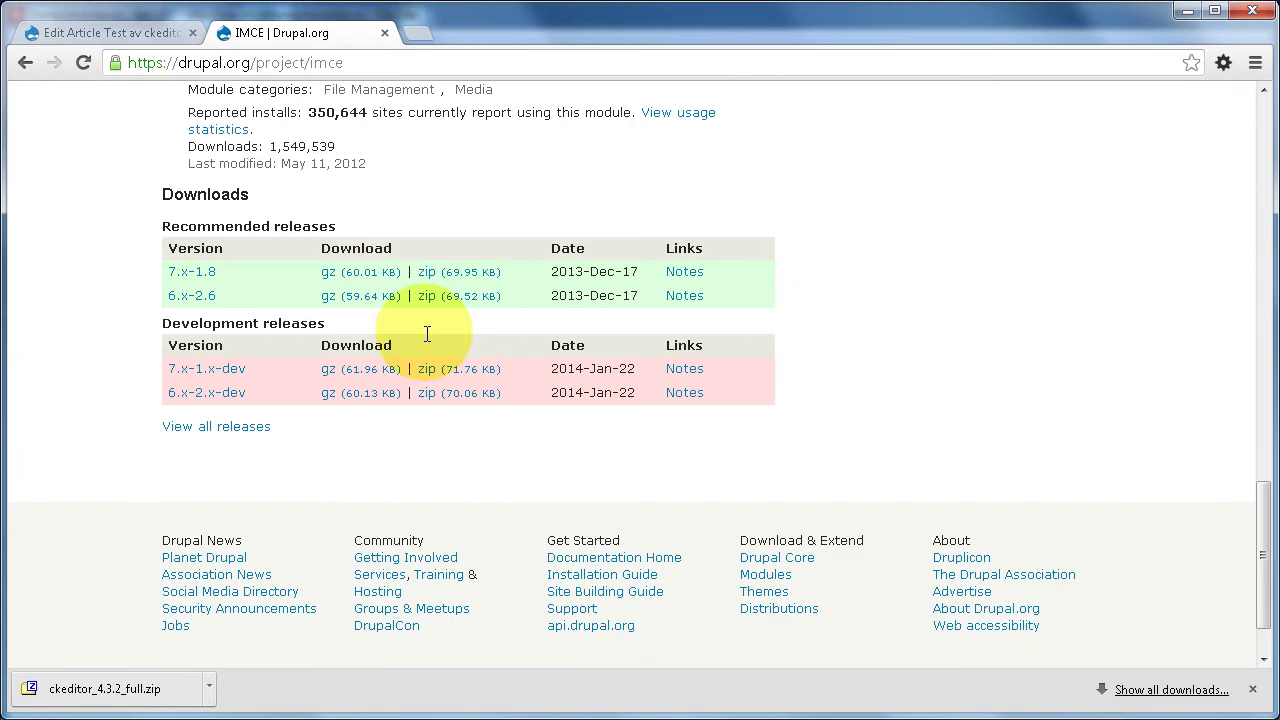
right_click(352, 272)
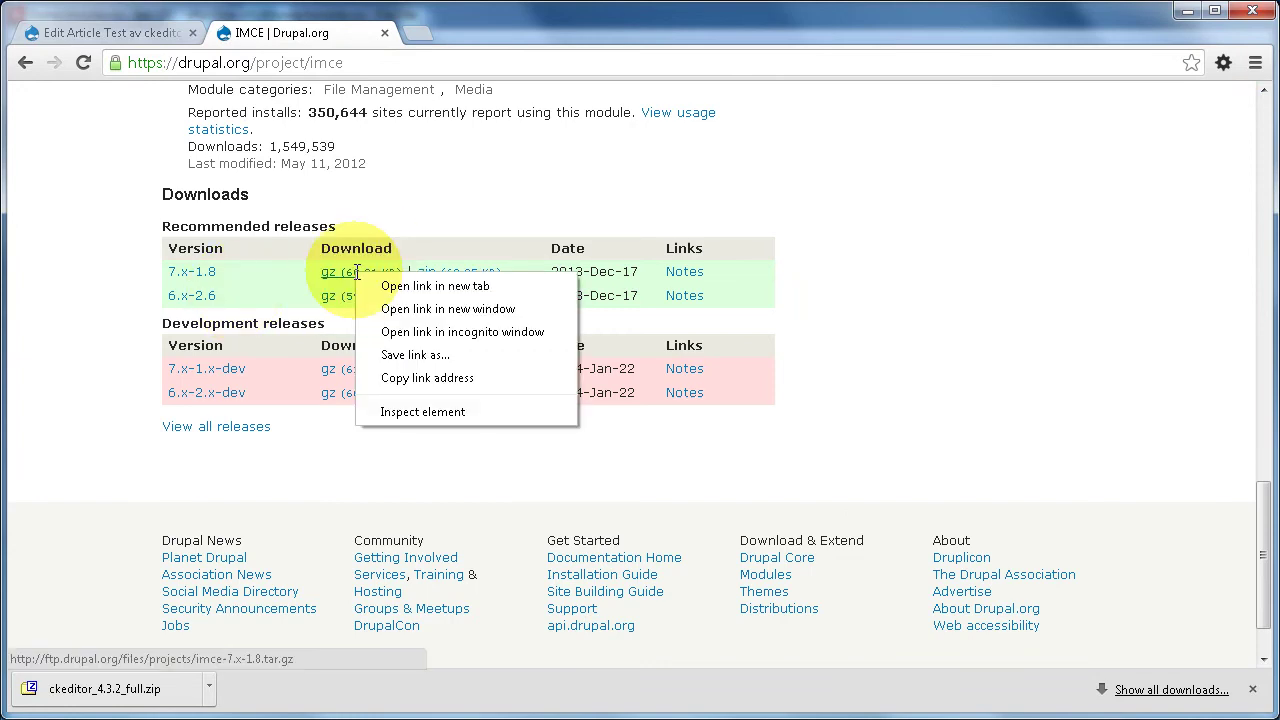
click(427, 377)
- Open Modules > Install new module in a new tab
click(150, 32)
mouse_move(433, 97)
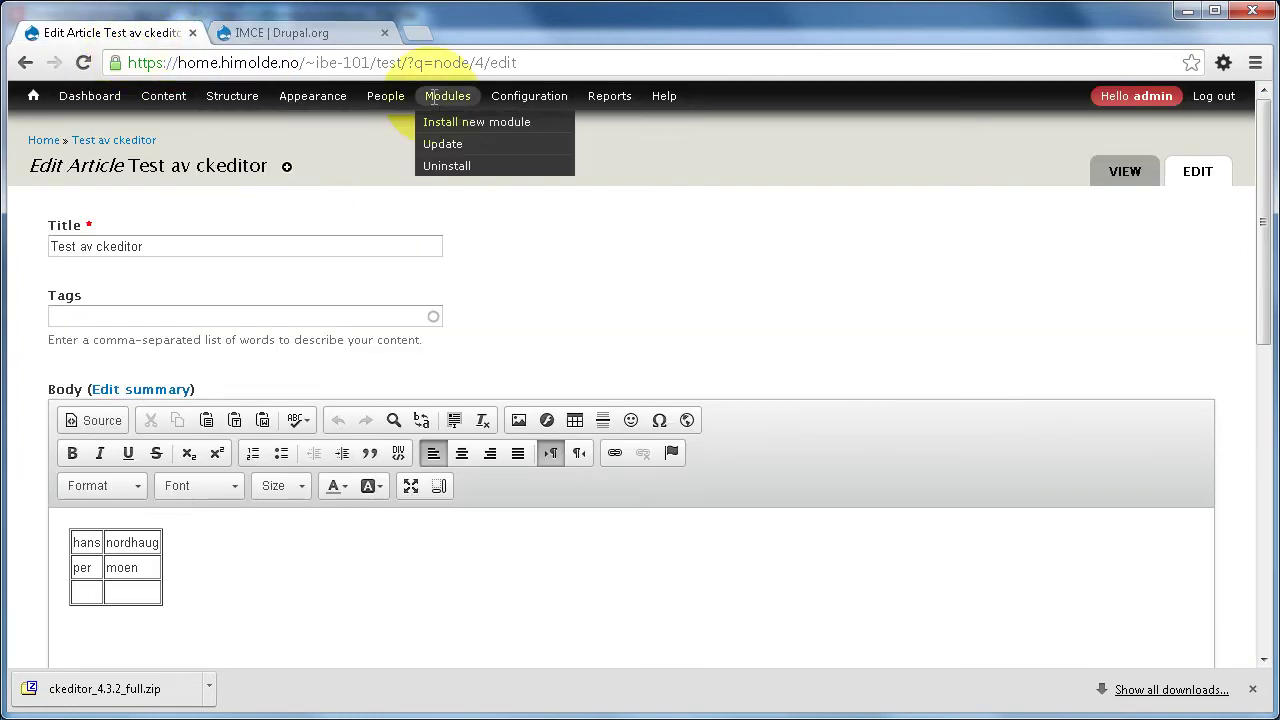
middle_click(462, 122)
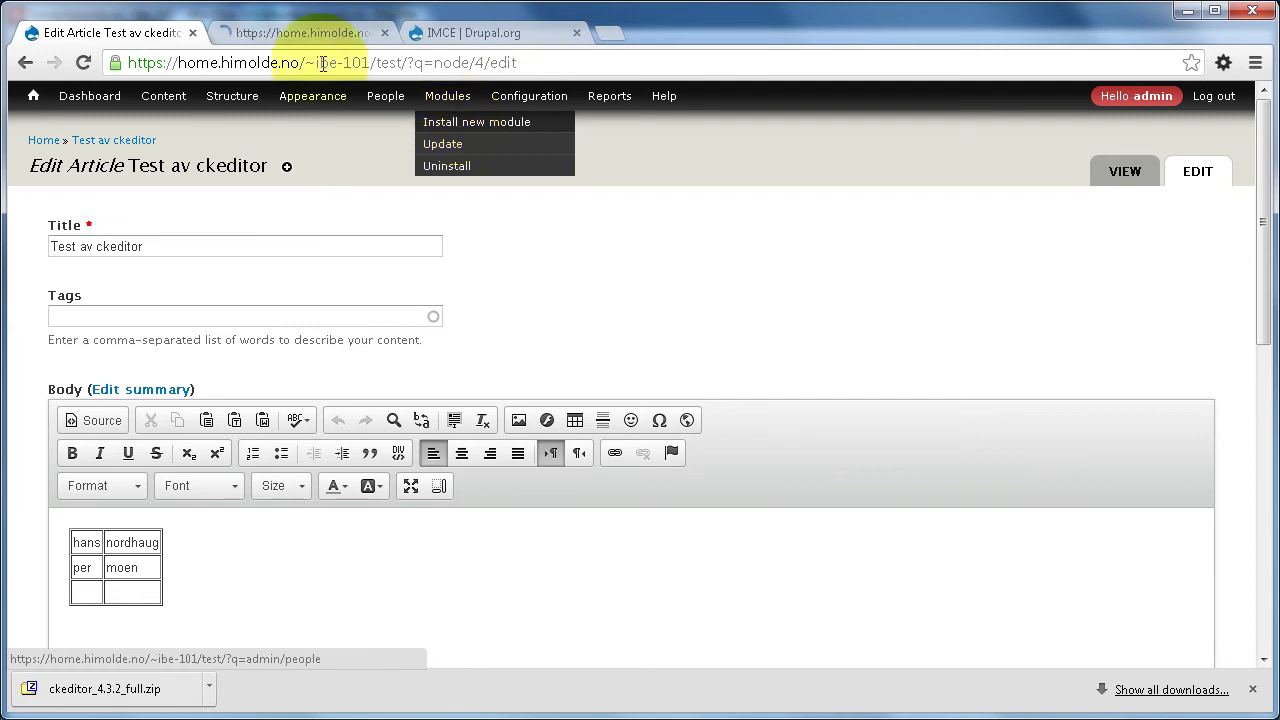
- Paste the IMCE 7.x-1.8 download URL into the module installer and start the install
click(318, 30)
click(235, 324)
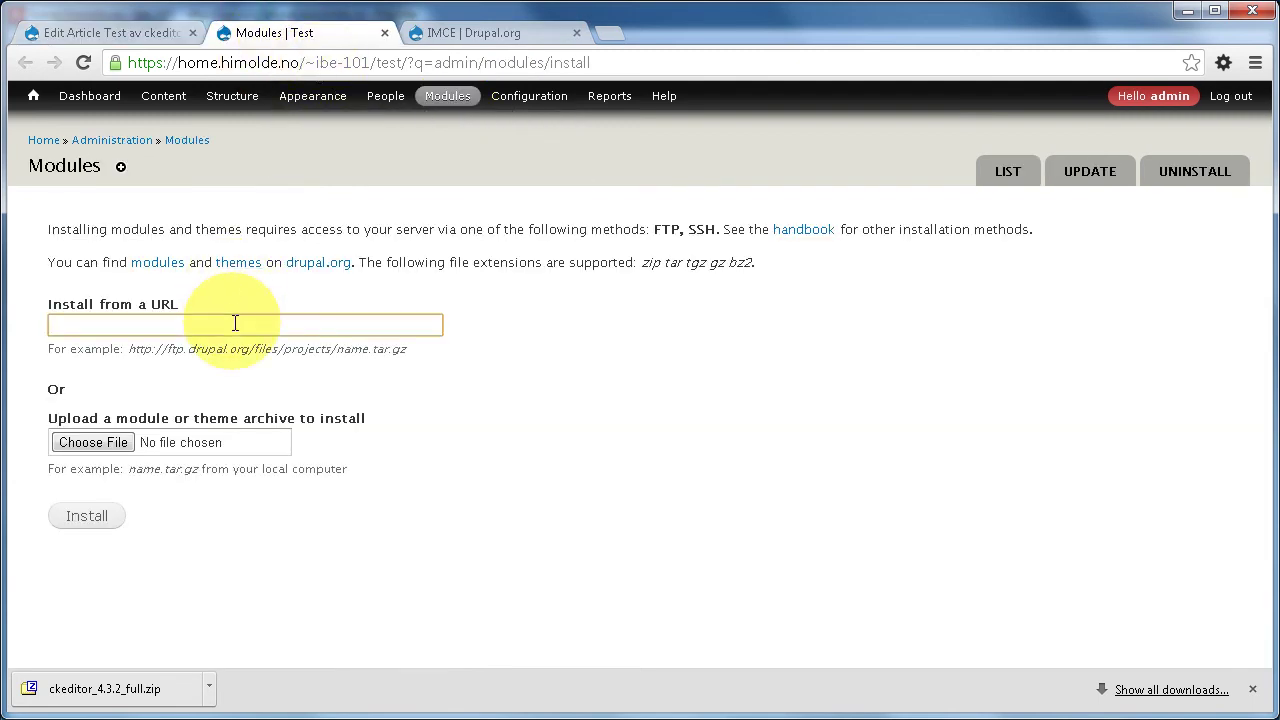
key(ctrl+v)
click(86, 515)
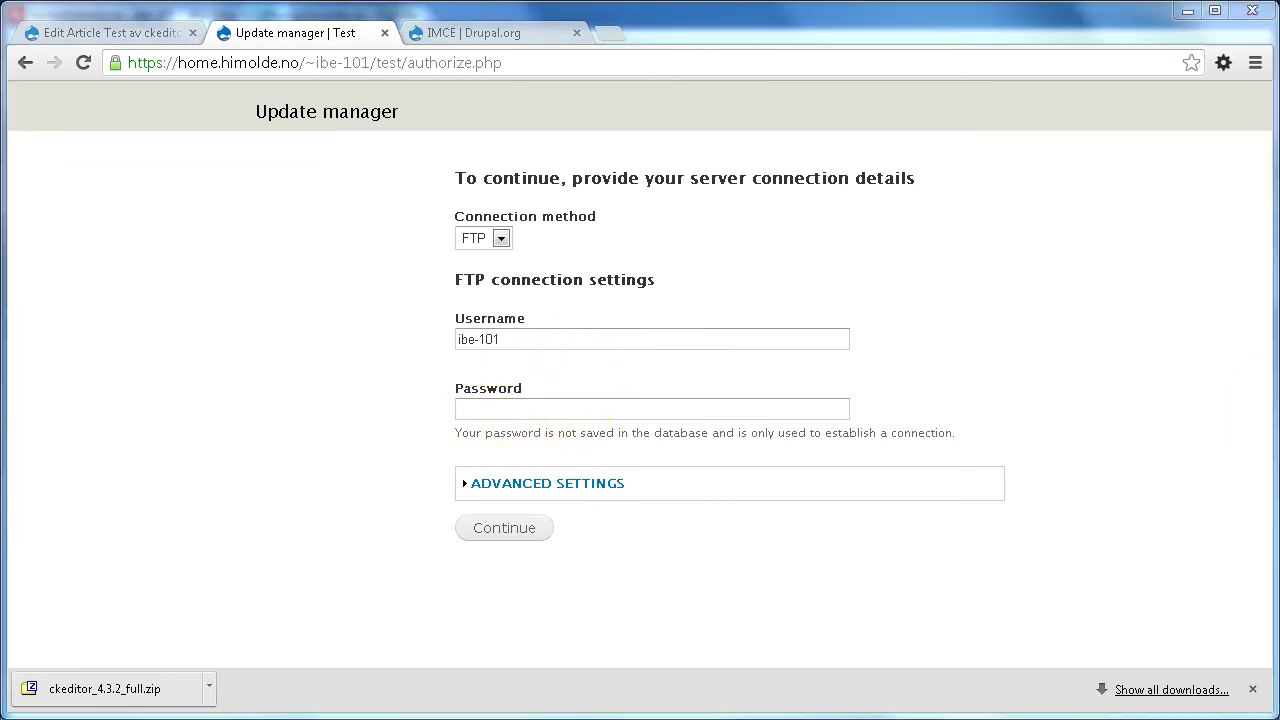
- Enter the FTP account password and continue to finish installing IMCE
click(580, 410)
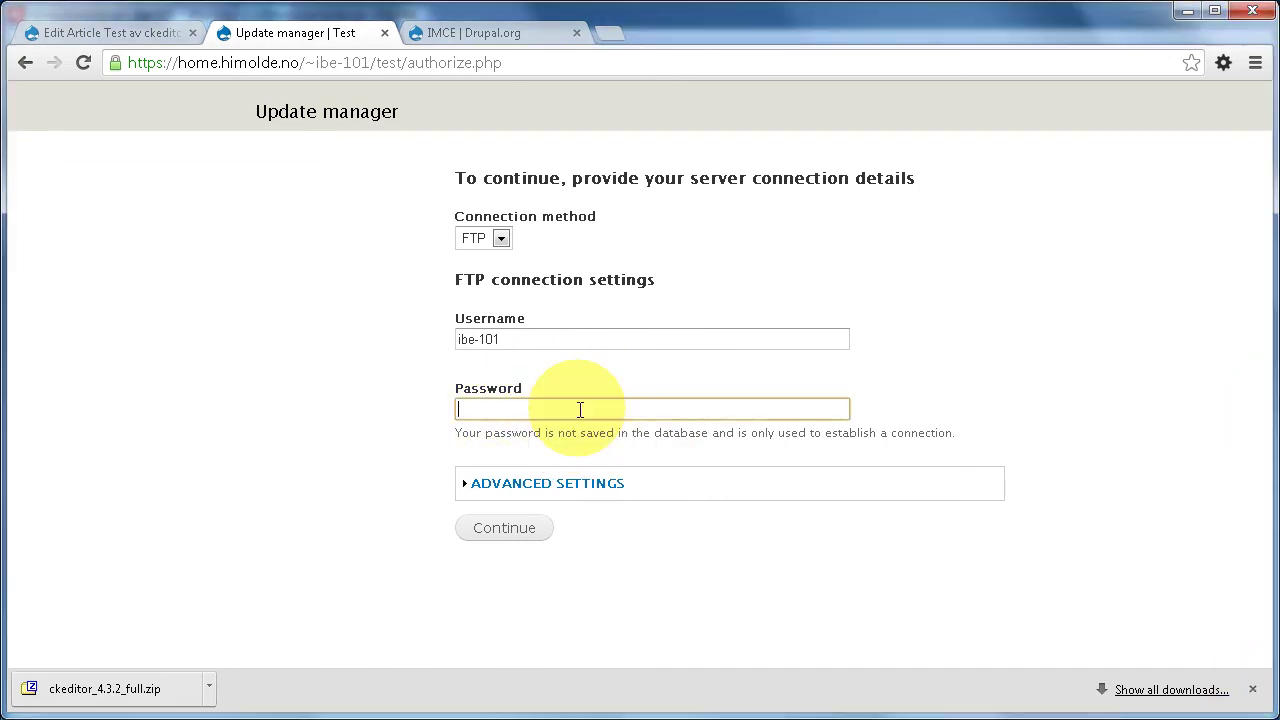
key(ctrl+v)
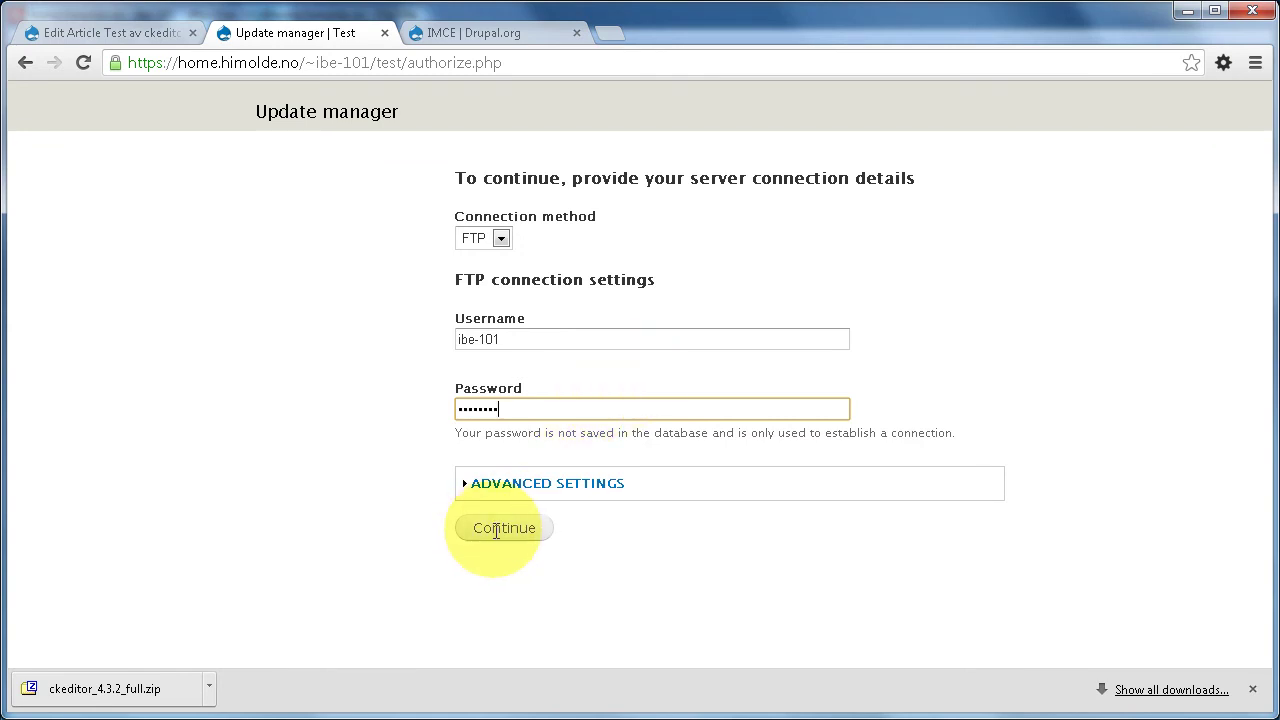
click(500, 528)
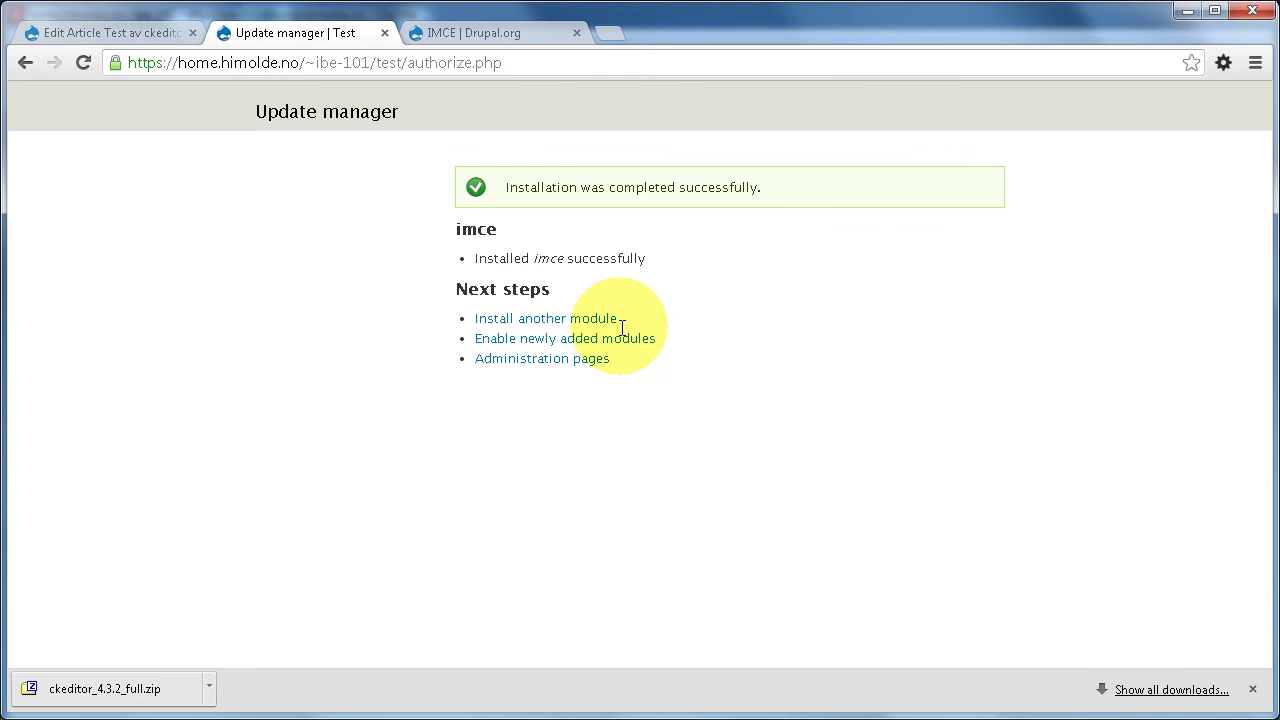
- Enable the newly added IMCE module and save the module configuration
click(586, 338)
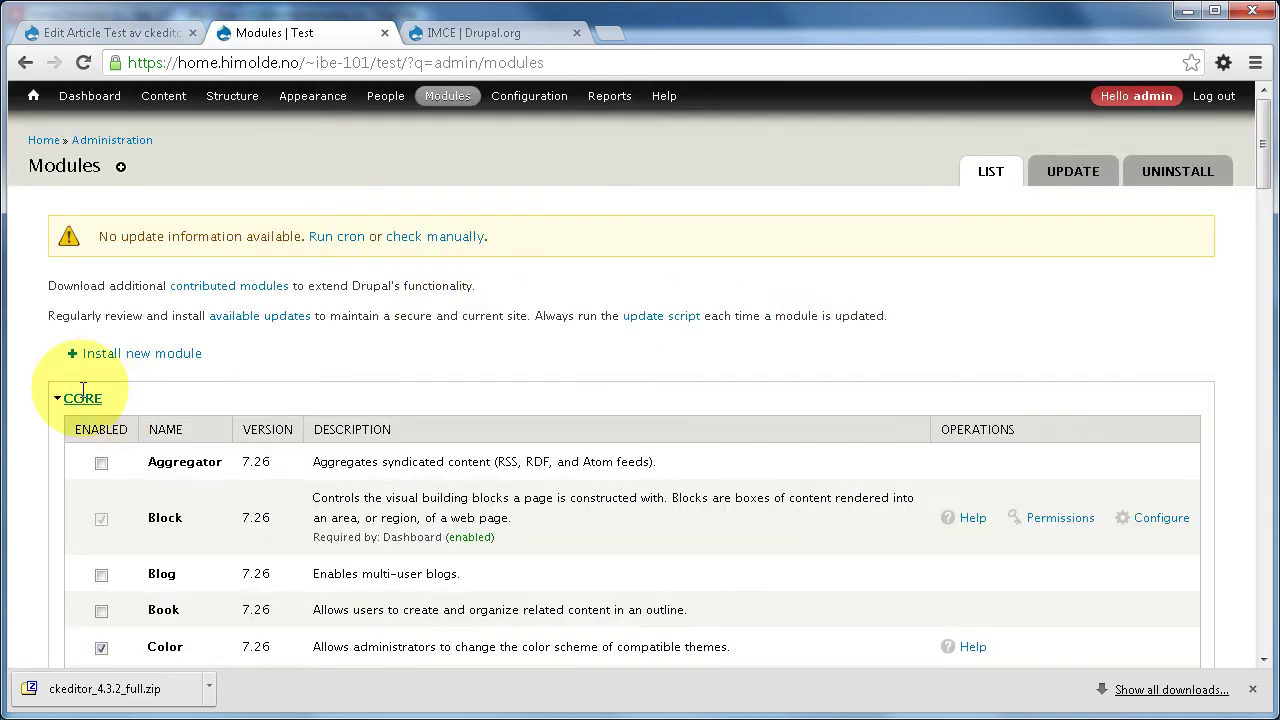
click(82, 397)
scroll(229, 386, down, 4)
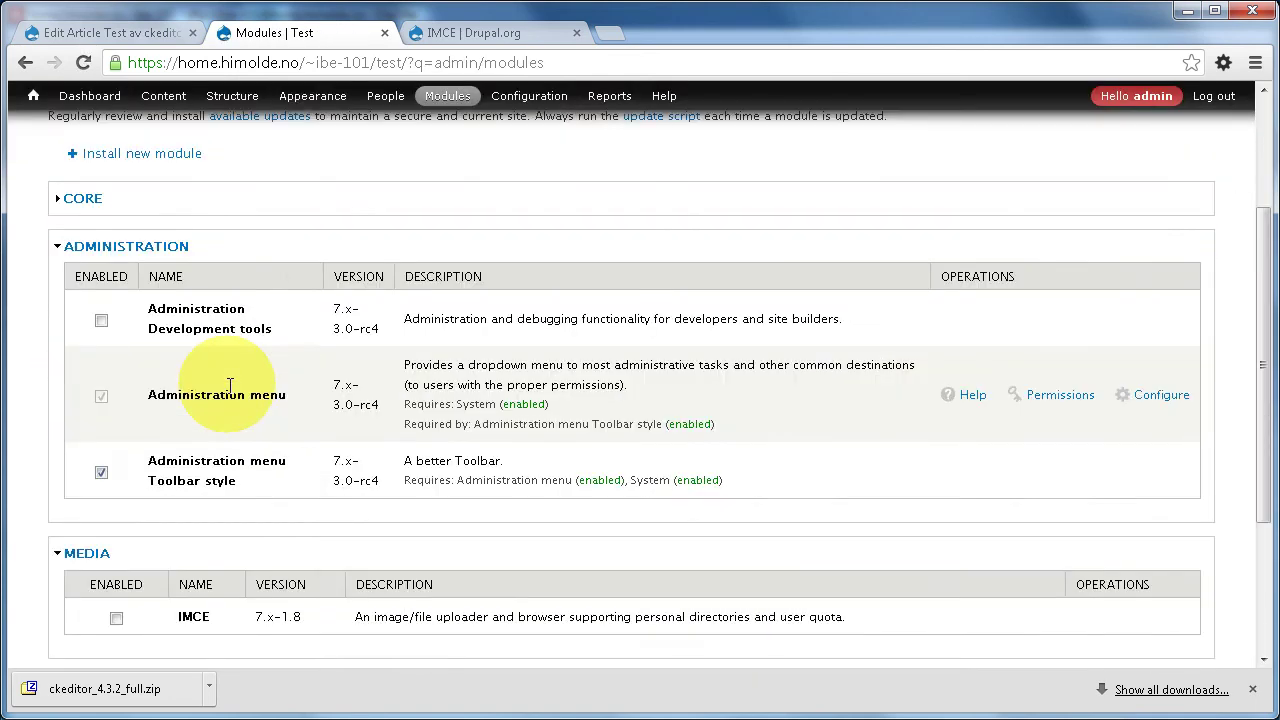
click(116, 418)
click(130, 620)
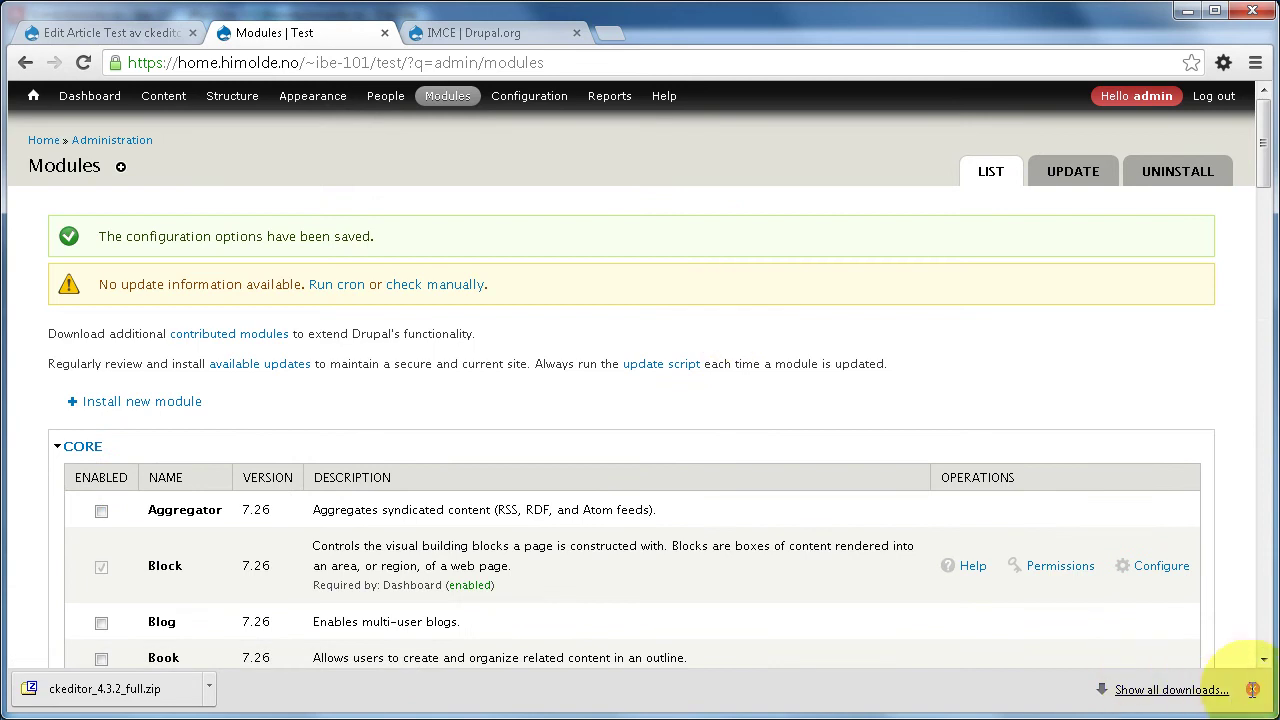
- Go to the CKEditor settings page under Configuration > Content authoring
click(1252, 688)
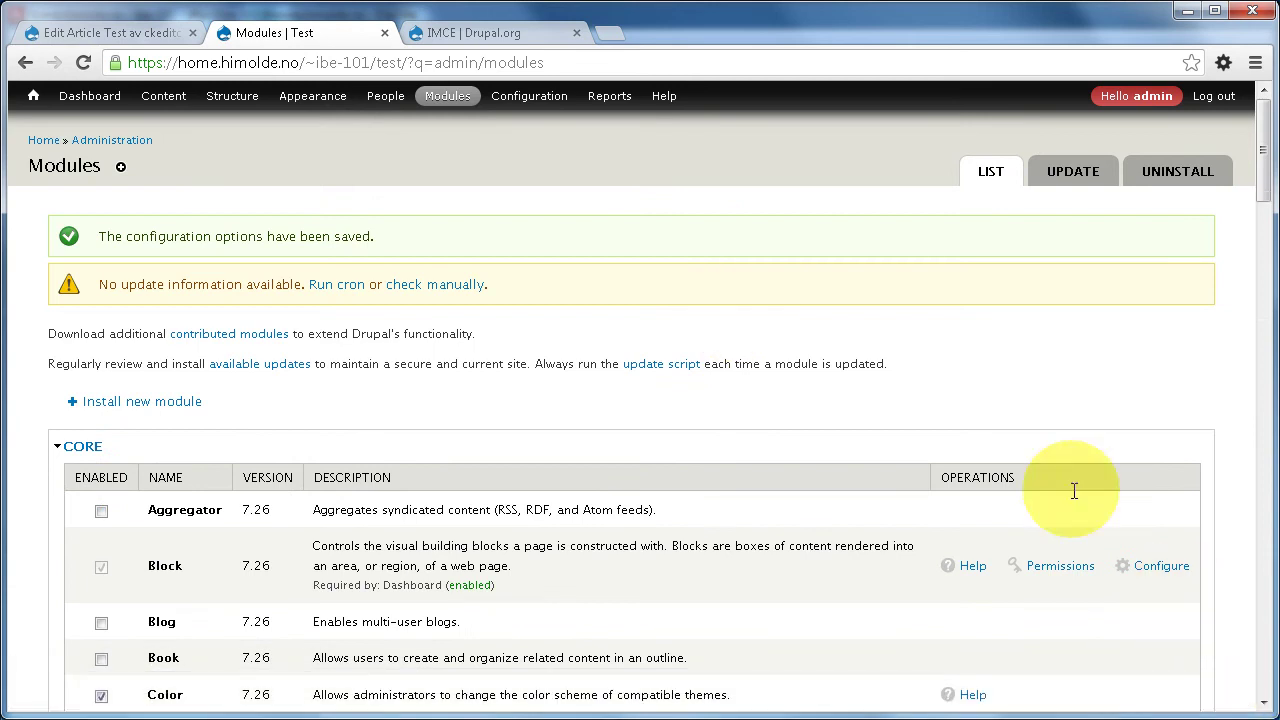
click(82, 446)
click(127, 492)
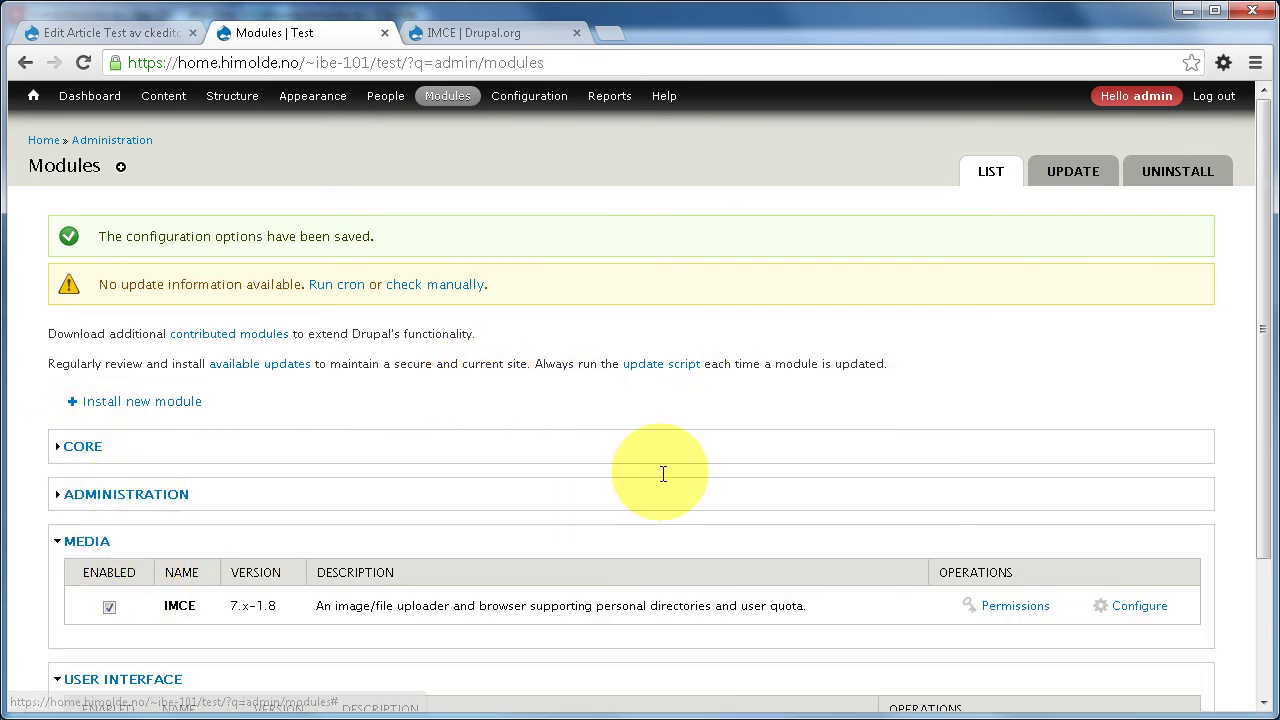
scroll(662, 474, down, 2)
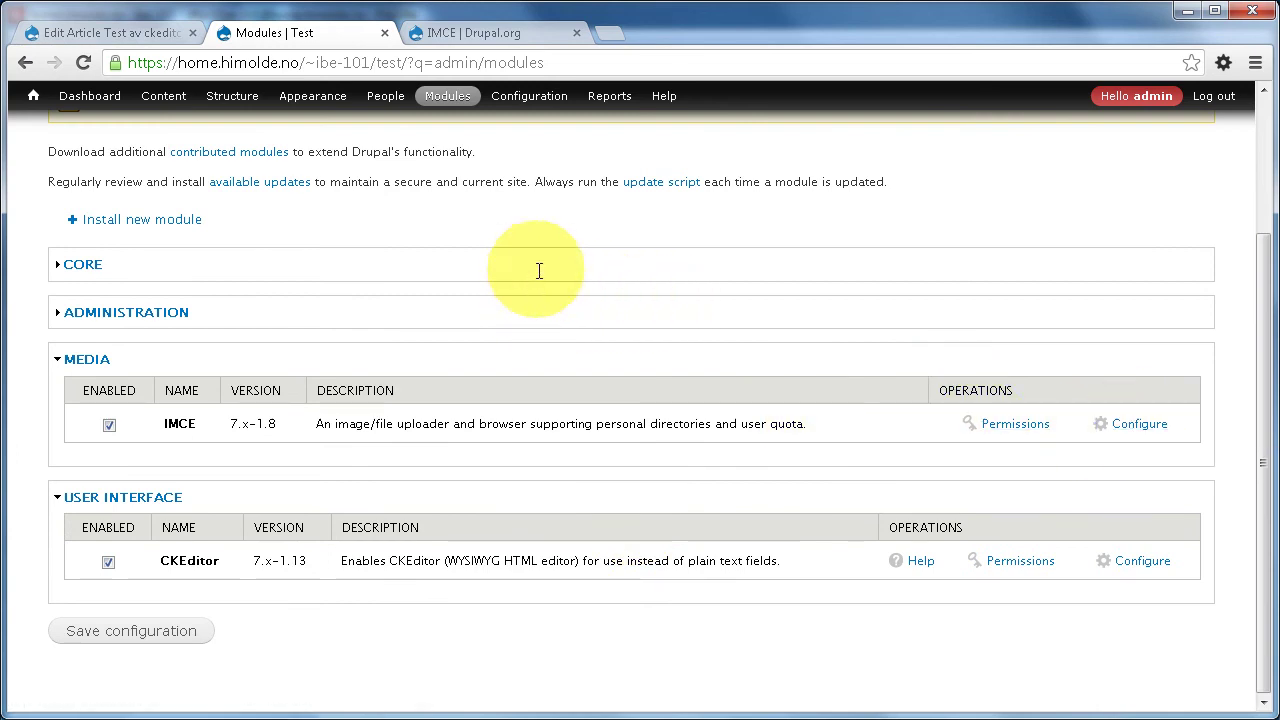
mouse_move(525, 98)
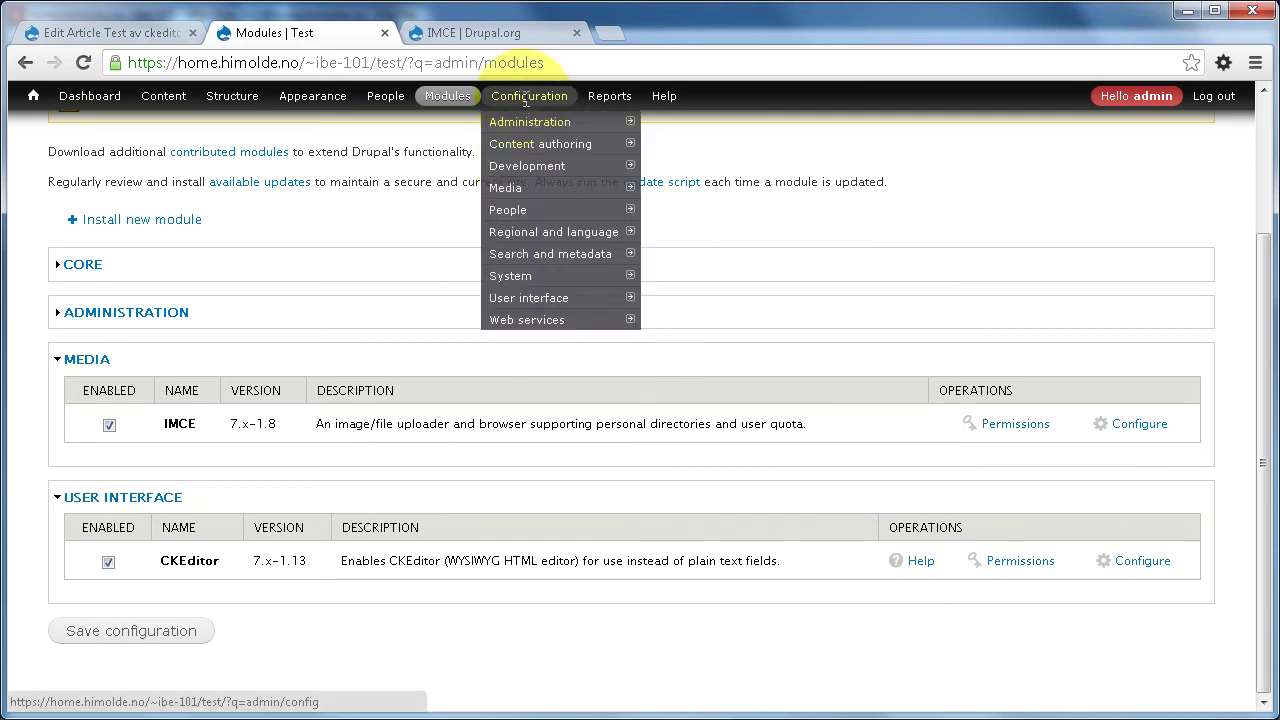
mouse_move(524, 140)
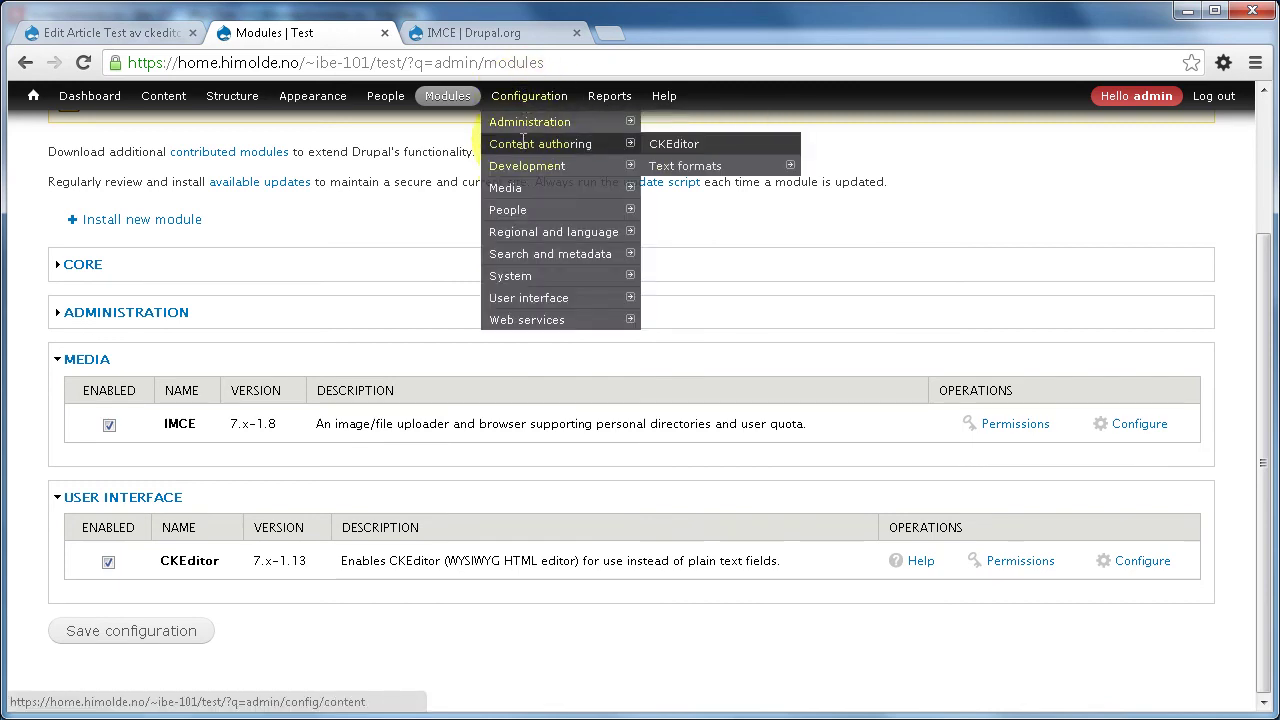
click(673, 143)
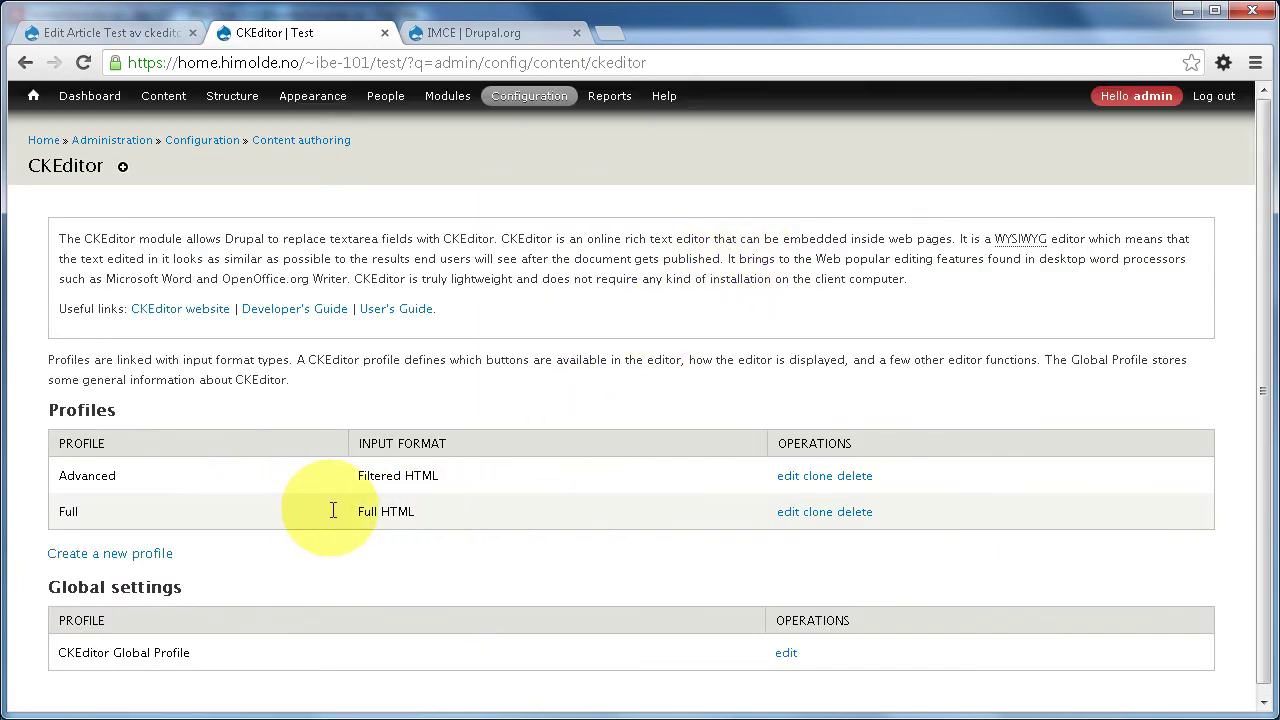
- In the Full CKEditor profile's File Browser Settings, set the link dialog file browser to IMCE and save
click(787, 513)
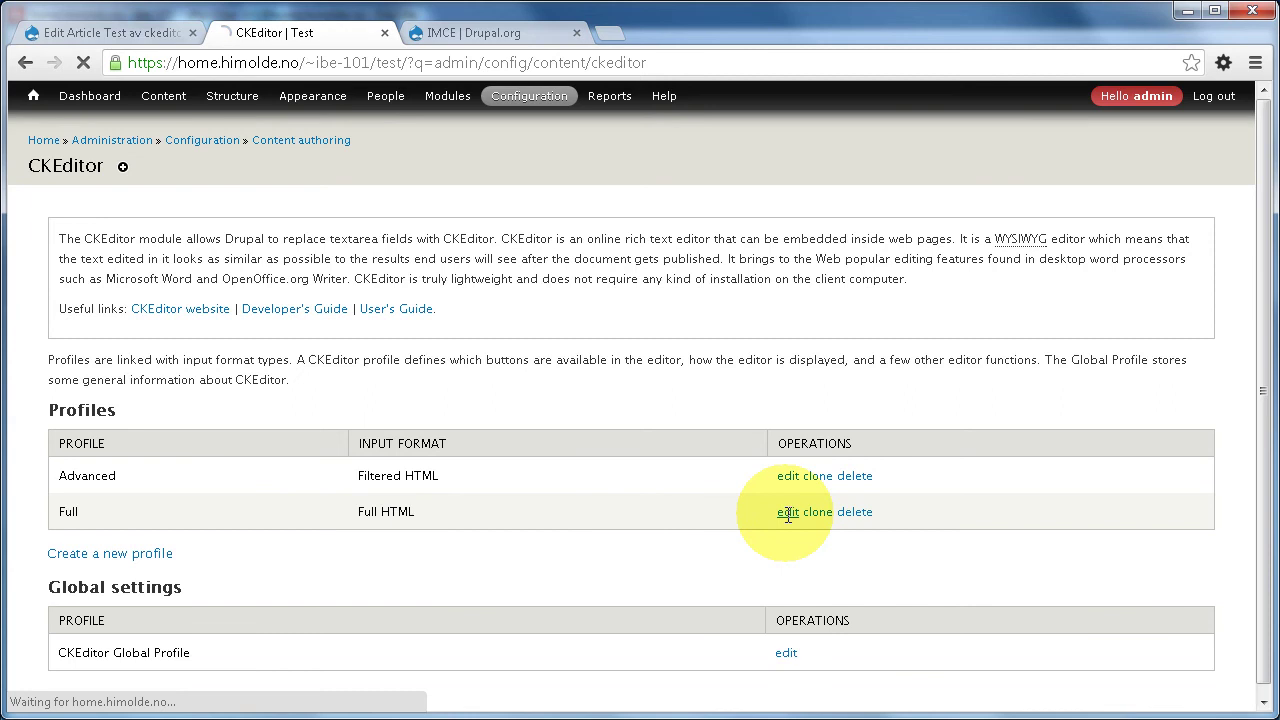
scroll(552, 412, down, 1)
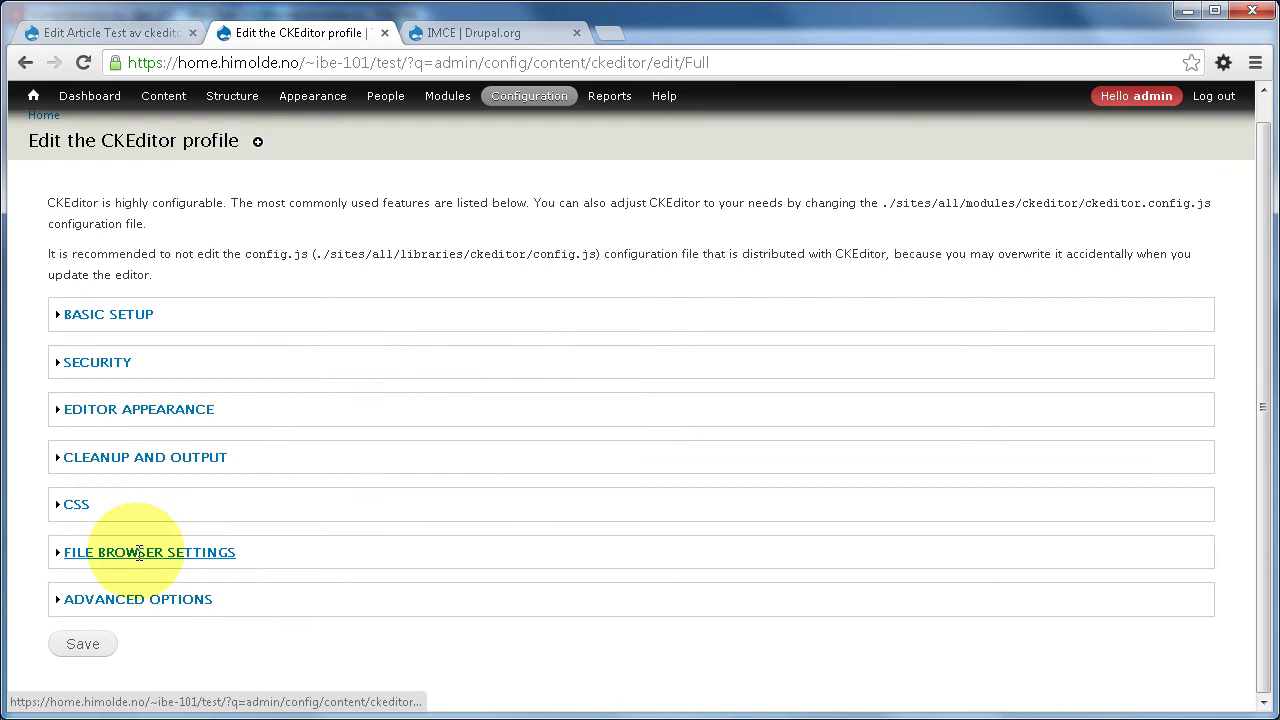
click(180, 552)
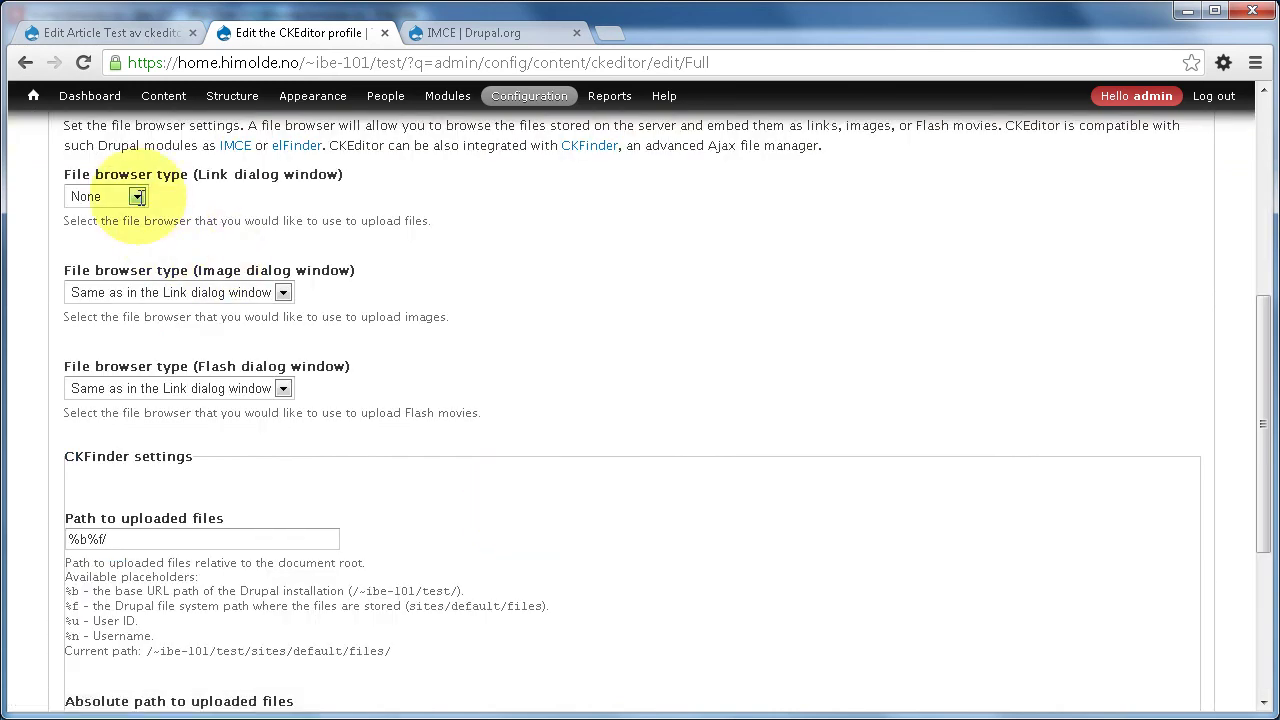
click(138, 197)
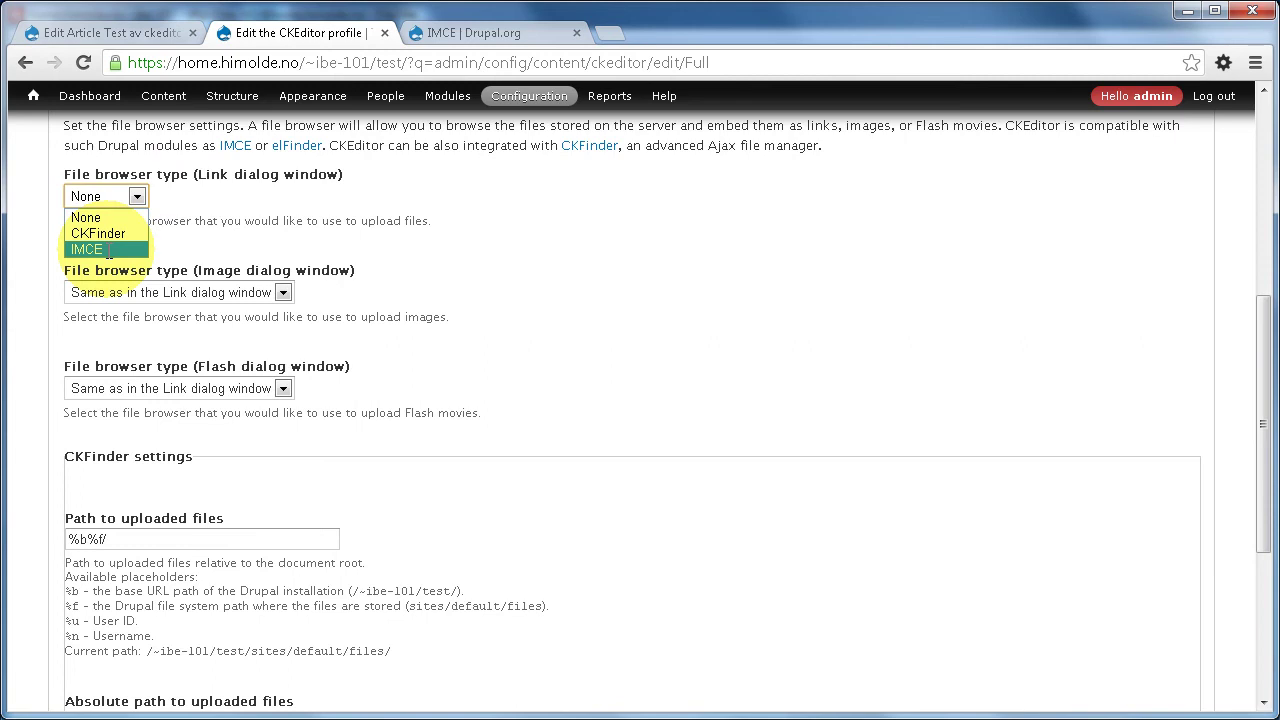
click(105, 249)
scroll(469, 417, down, 3)
click(82, 644)
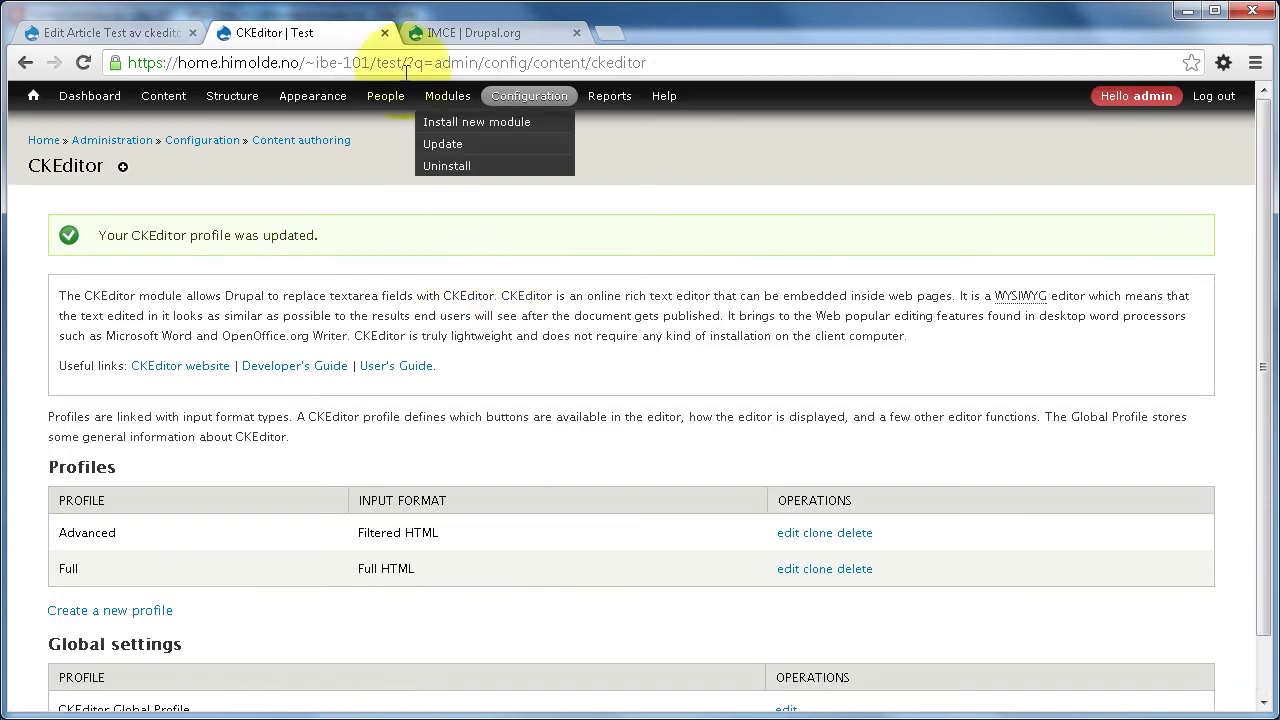
- Close the CKEditor settings tab and reload the 'Test av ckeditor' edit form
click(384, 33)
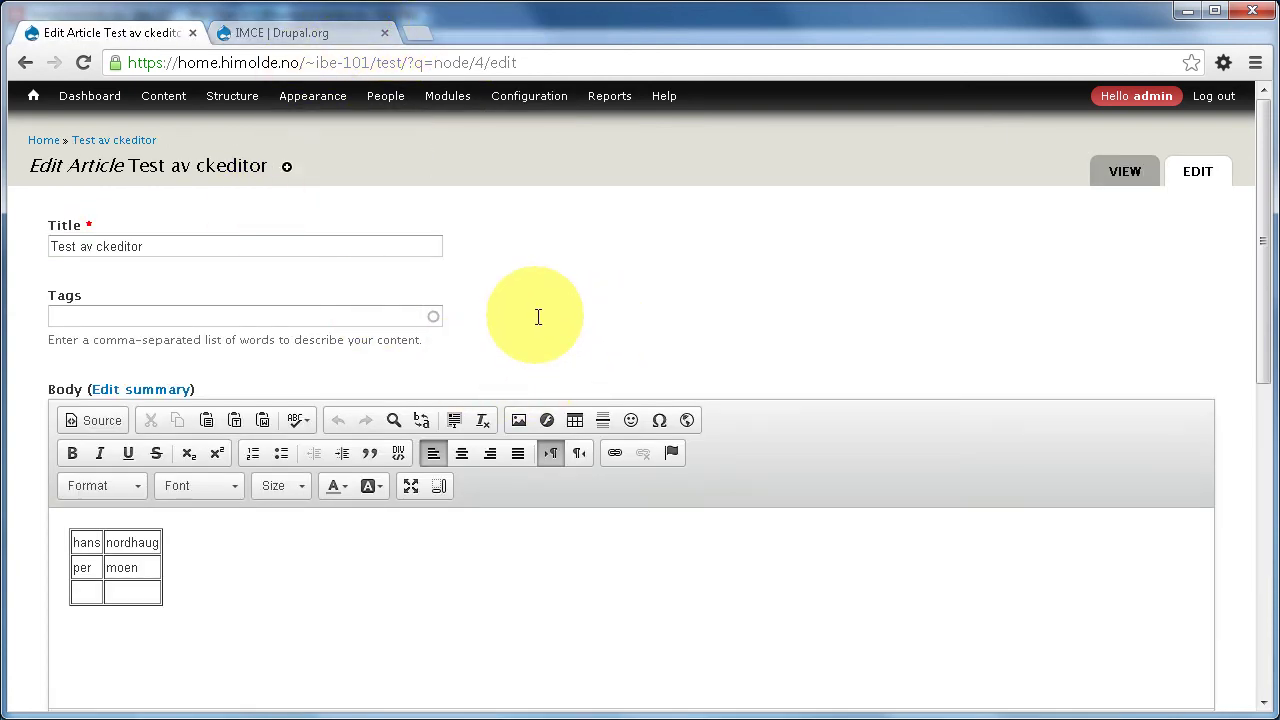
click(519, 420)
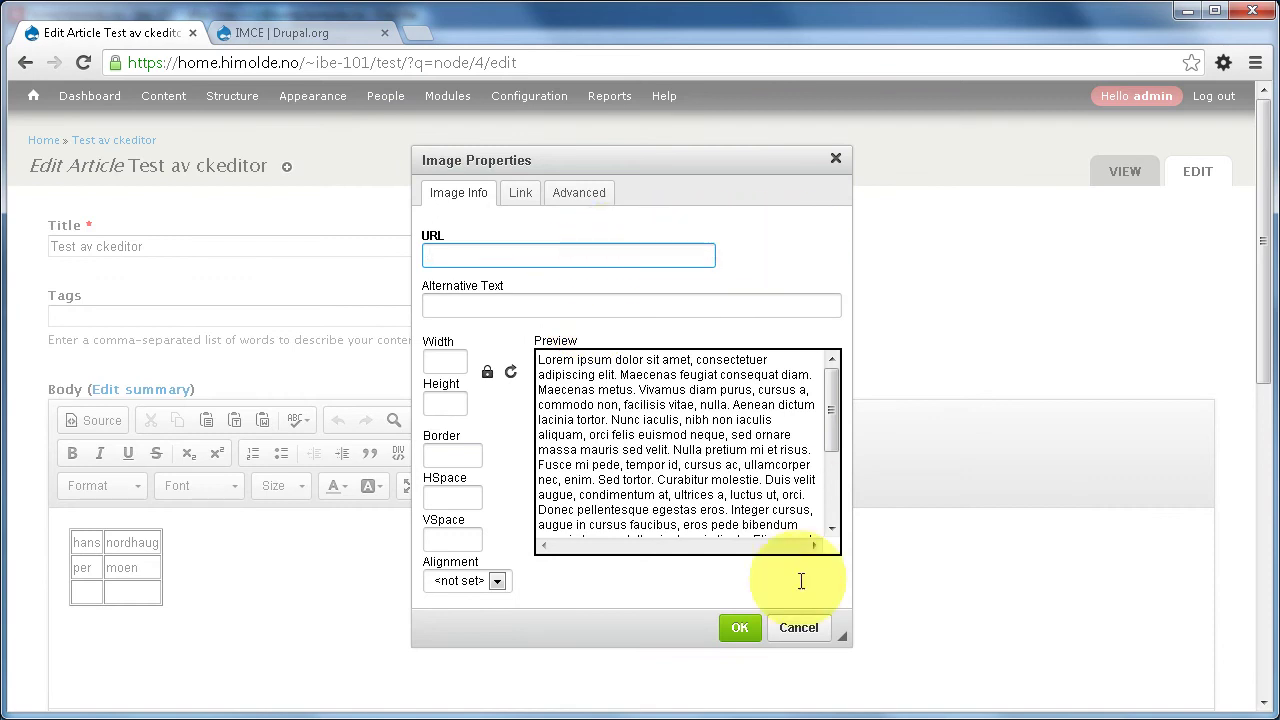
click(795, 626)
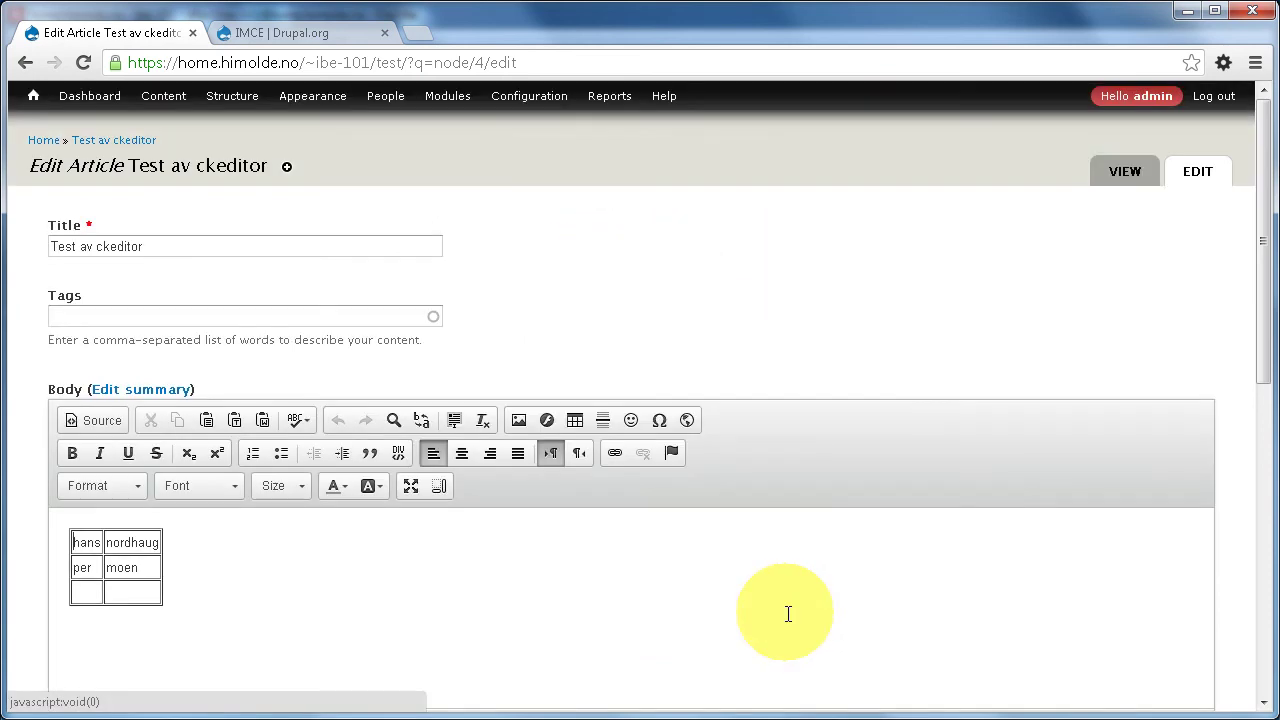
click(498, 62)
key(Return)
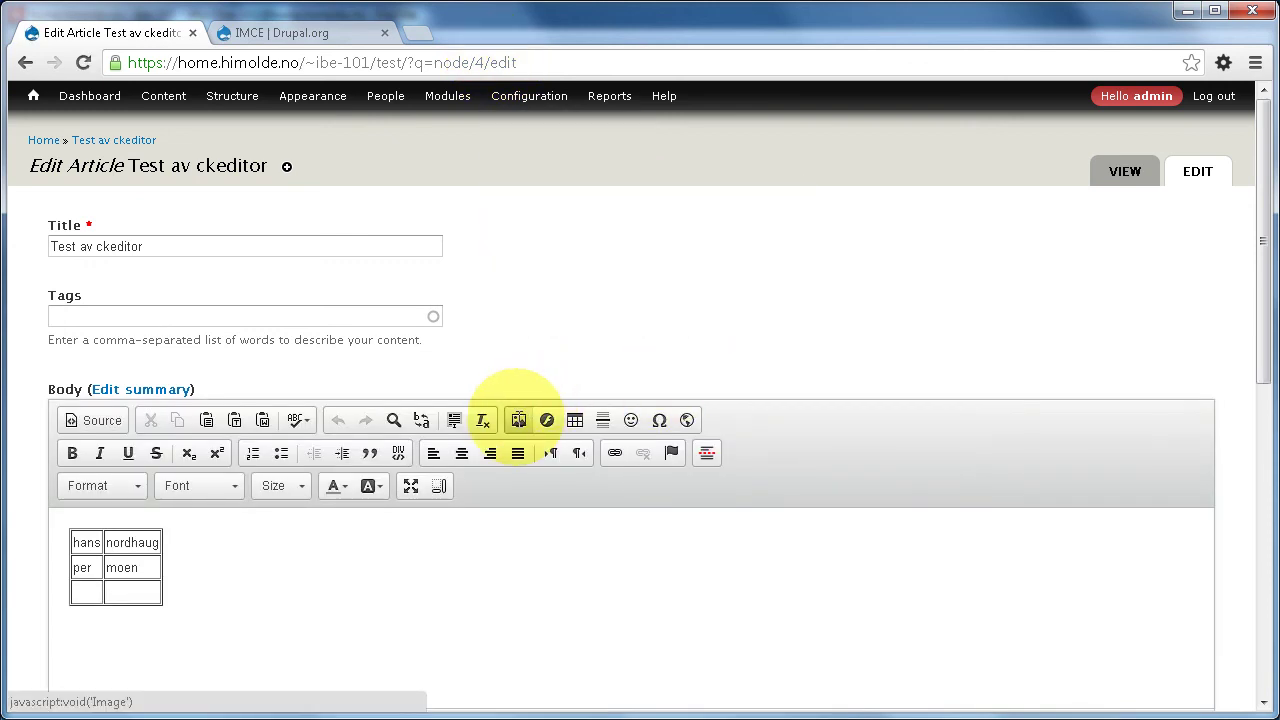
- From the Image Properties dialog, launch the IMCE Browse Server file browser
click(518, 420)
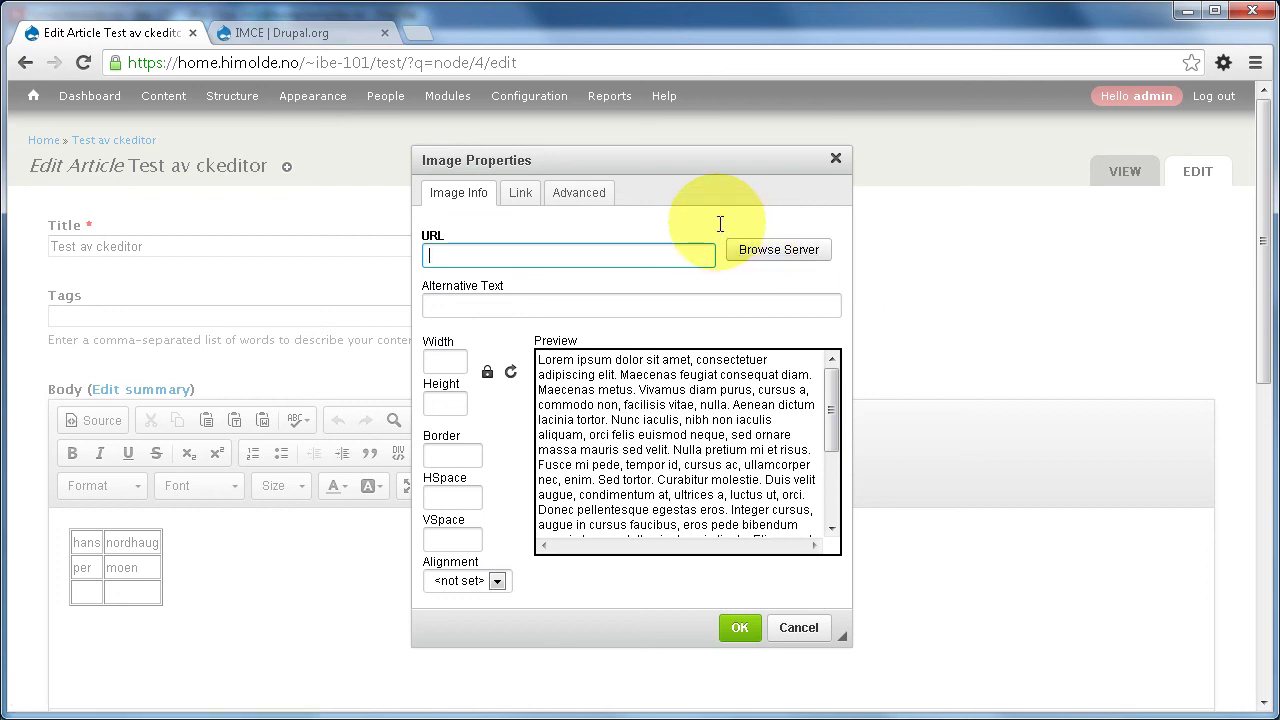
drag(714, 223, 880, 290)
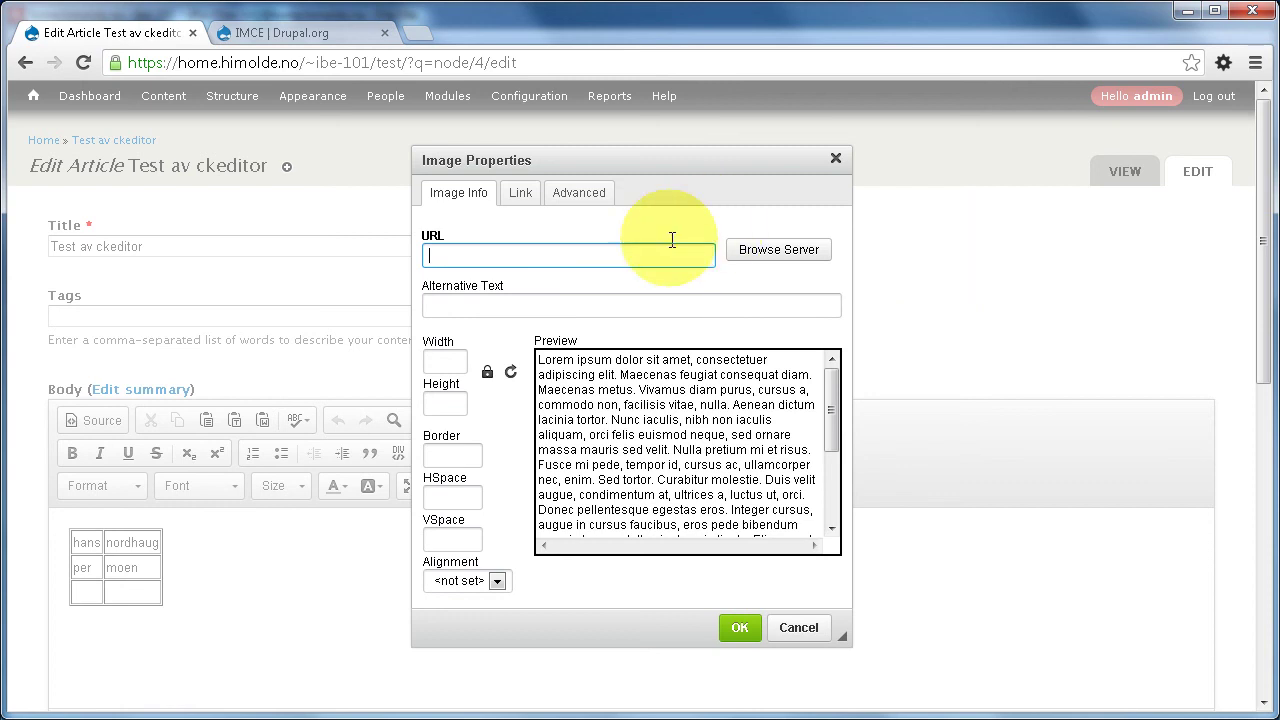
click(771, 249)
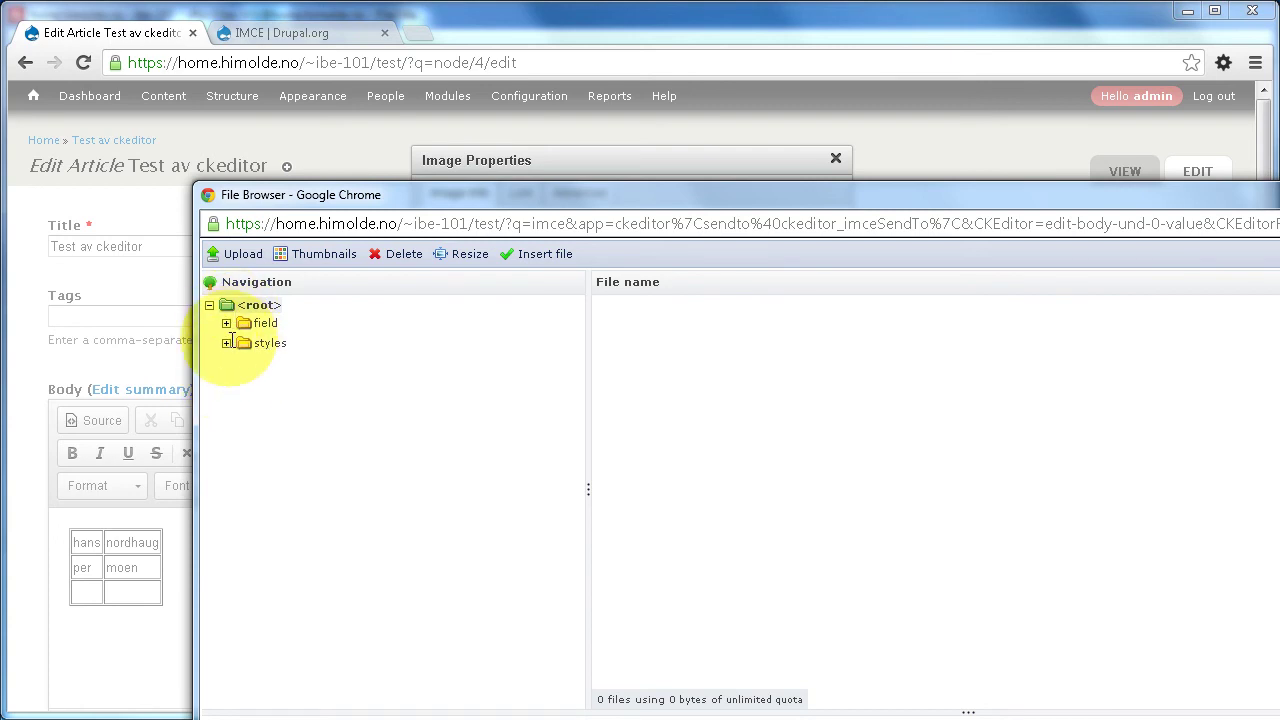
- Choose the local file googlepluskanalbilde.jpg in IMCE's upload form
click(238, 254)
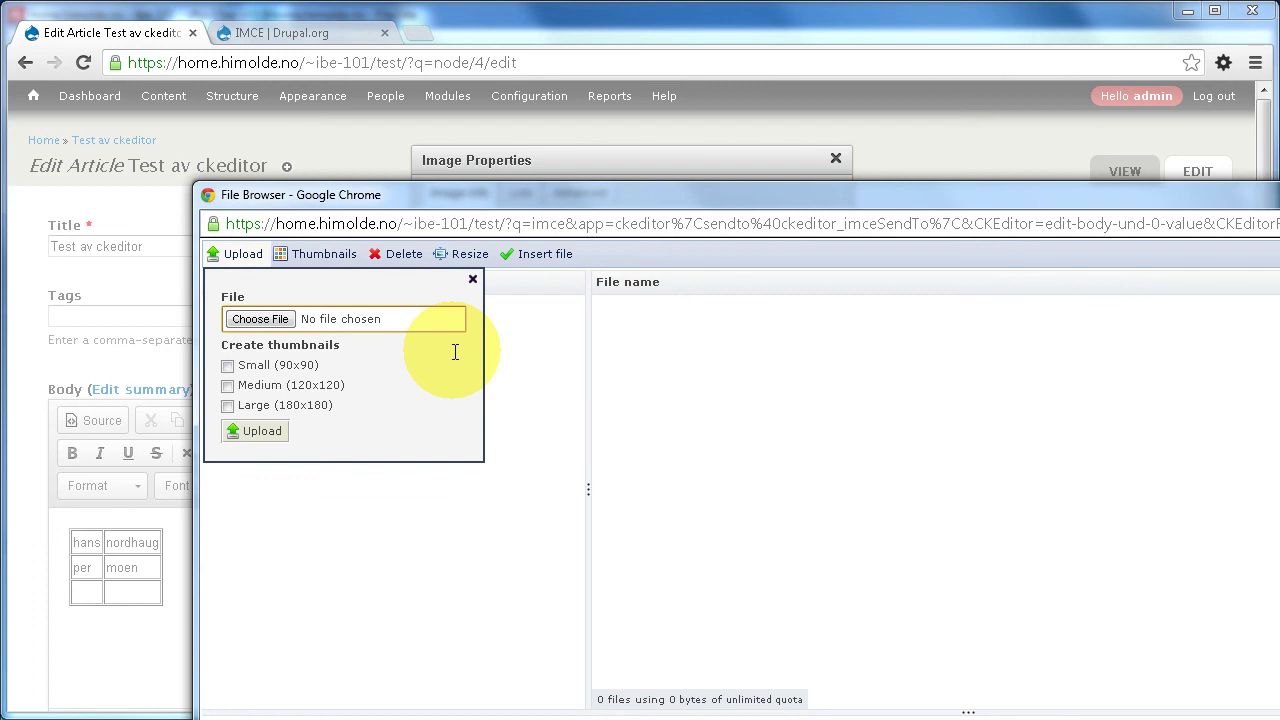
click(261, 320)
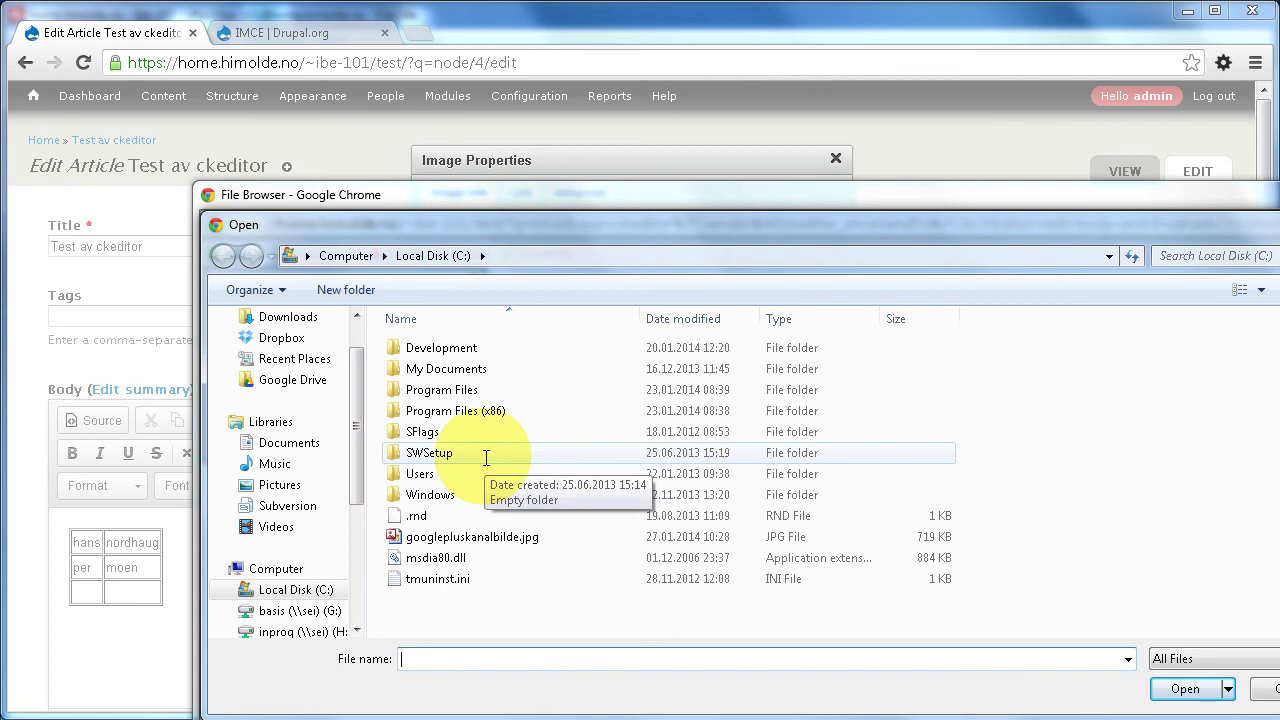
click(468, 538)
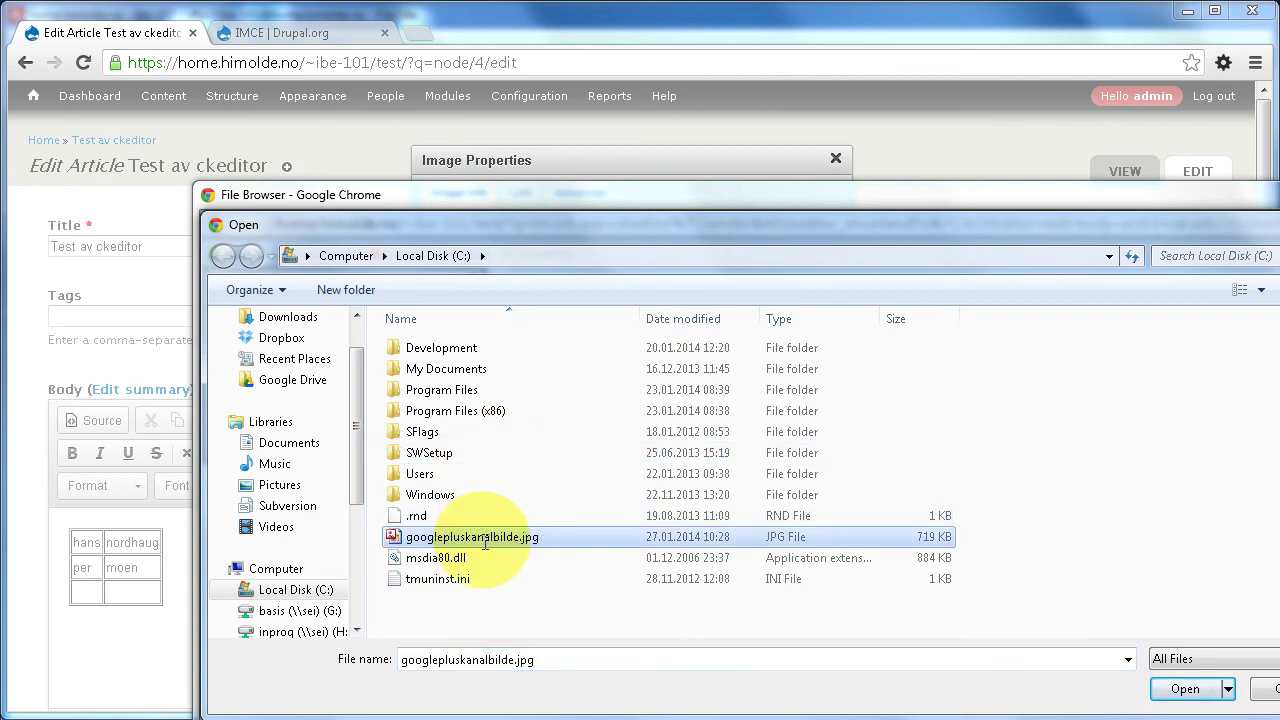
click(1184, 690)
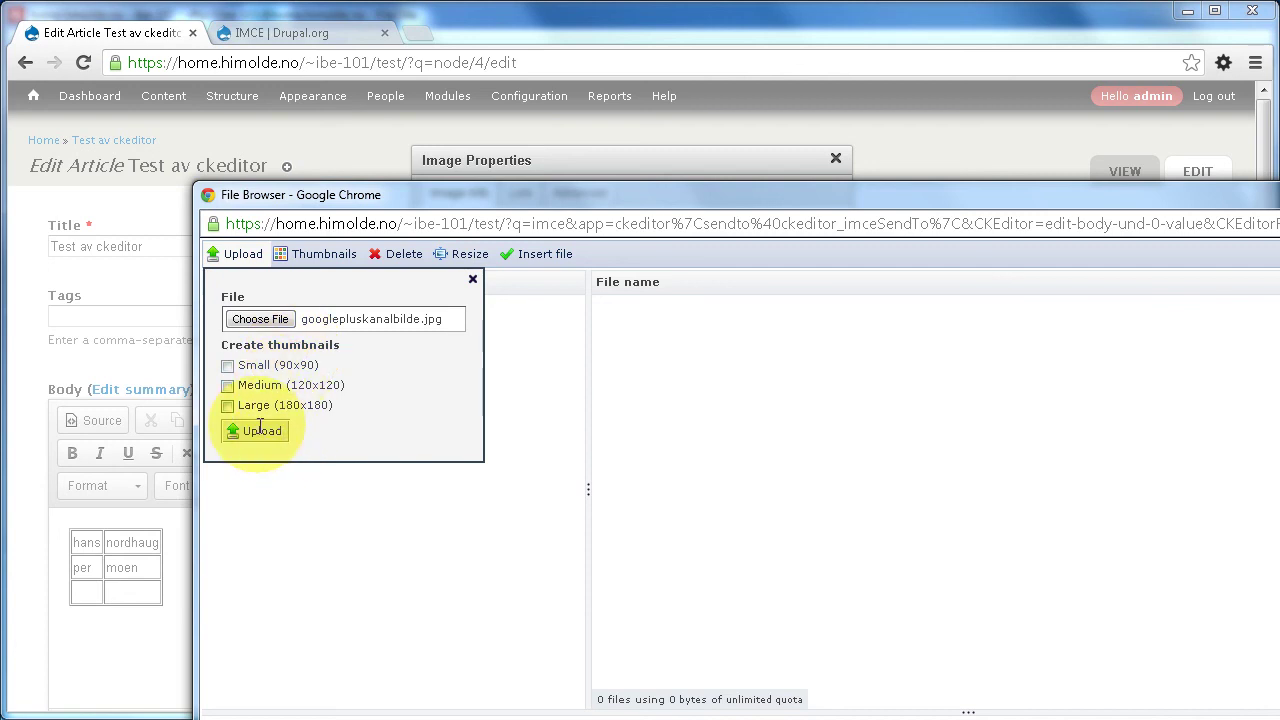
right_click(455, 193)
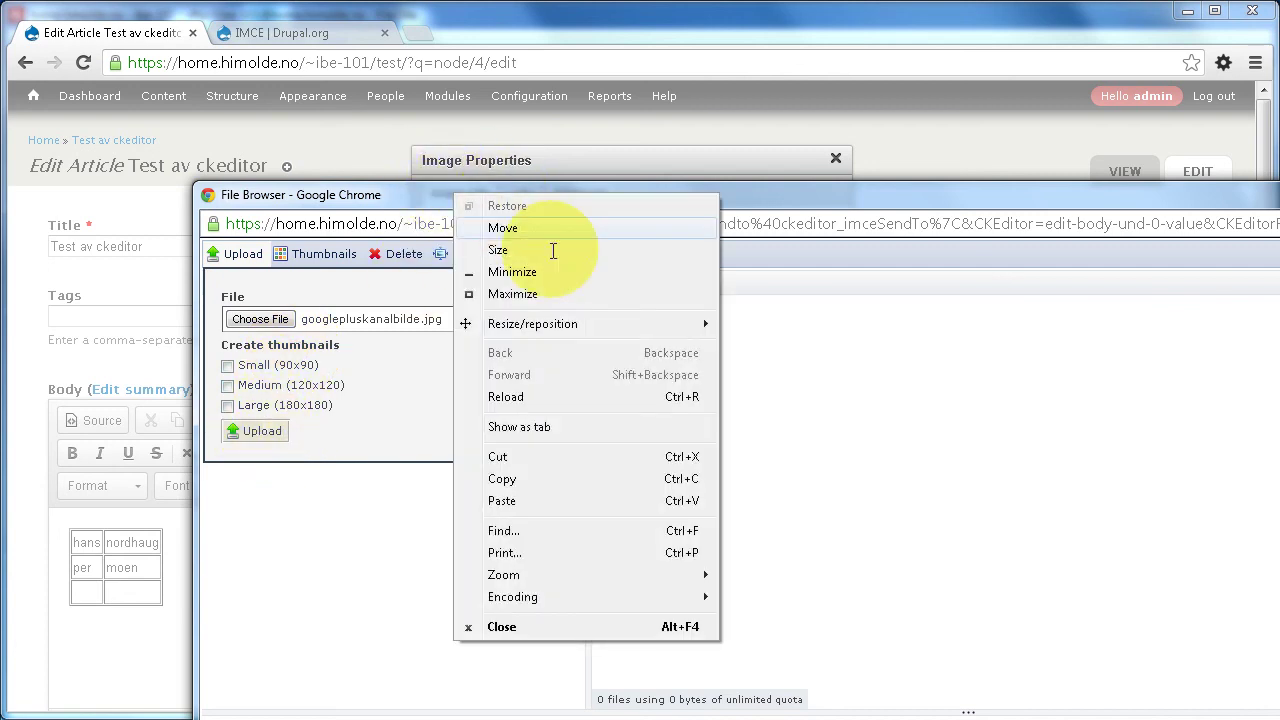
- Enlarge the file browser to 1280x720, upload googlepluskanalbilde.jpg, and insert it into Image Properties (1200×563)
mouse_move(551, 323)
click(799, 389)
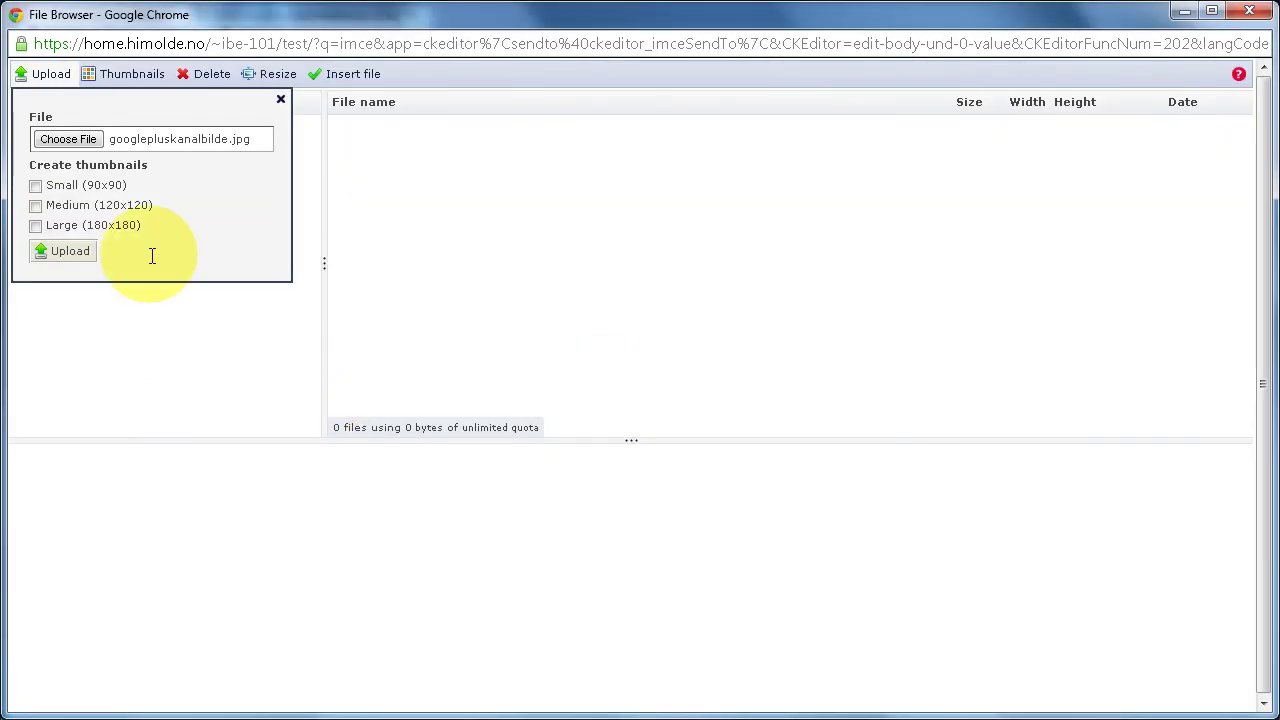
click(58, 251)
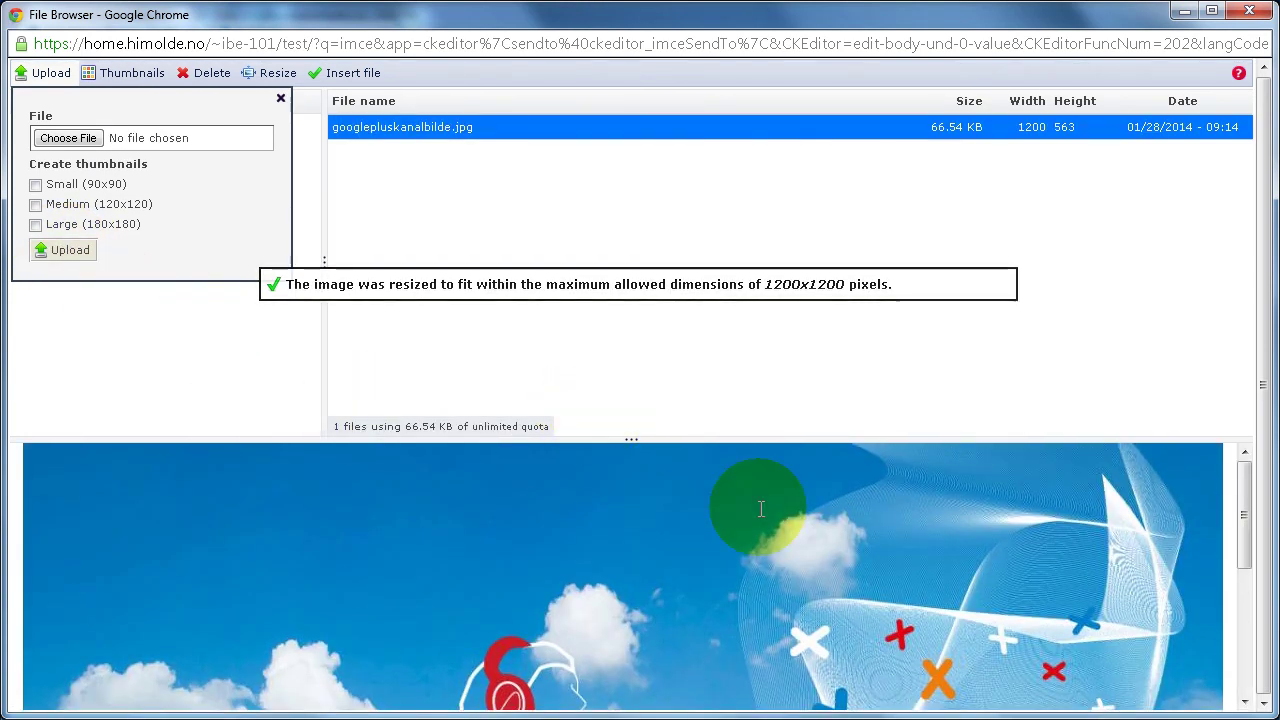
drag(1244, 510, 1244, 460)
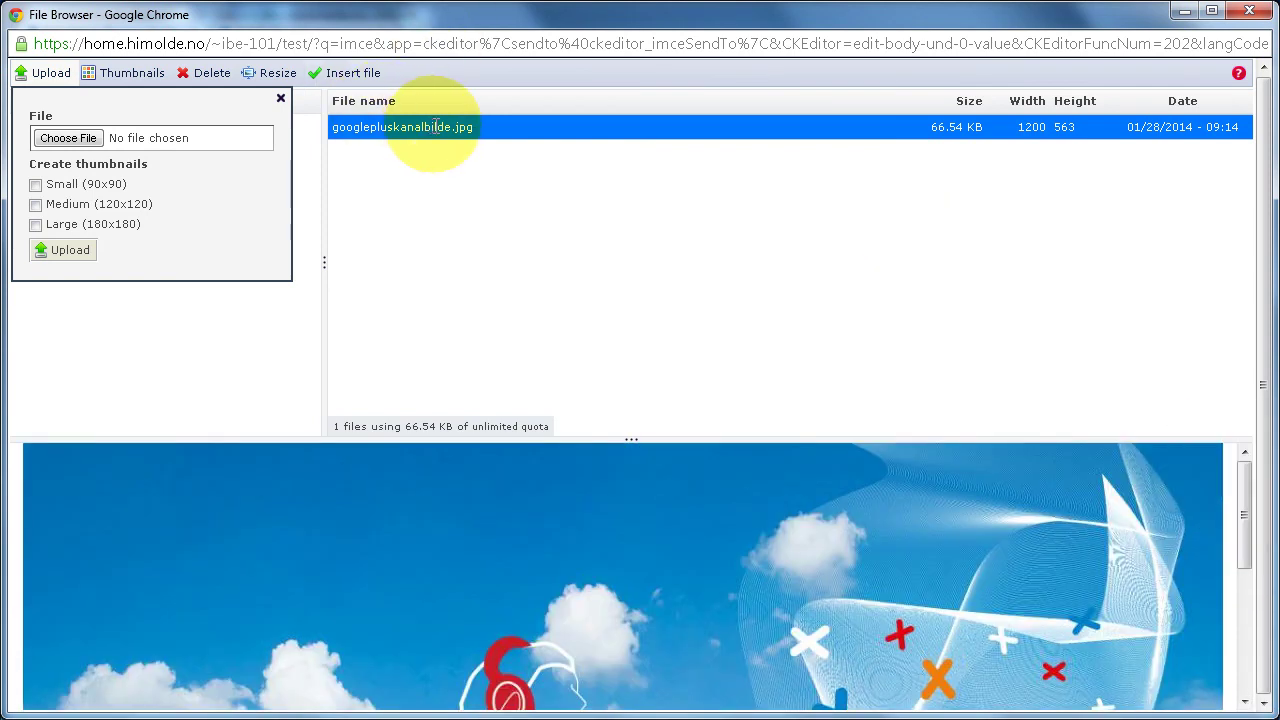
click(280, 98)
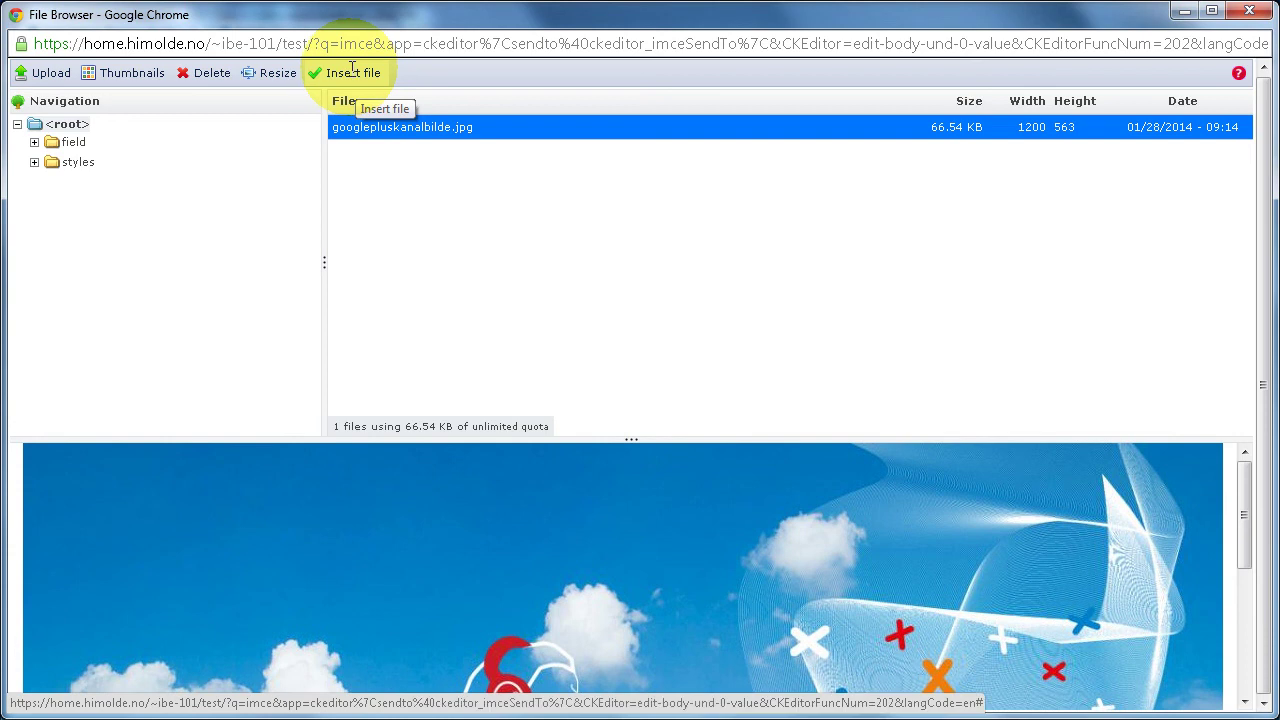
click(356, 72)
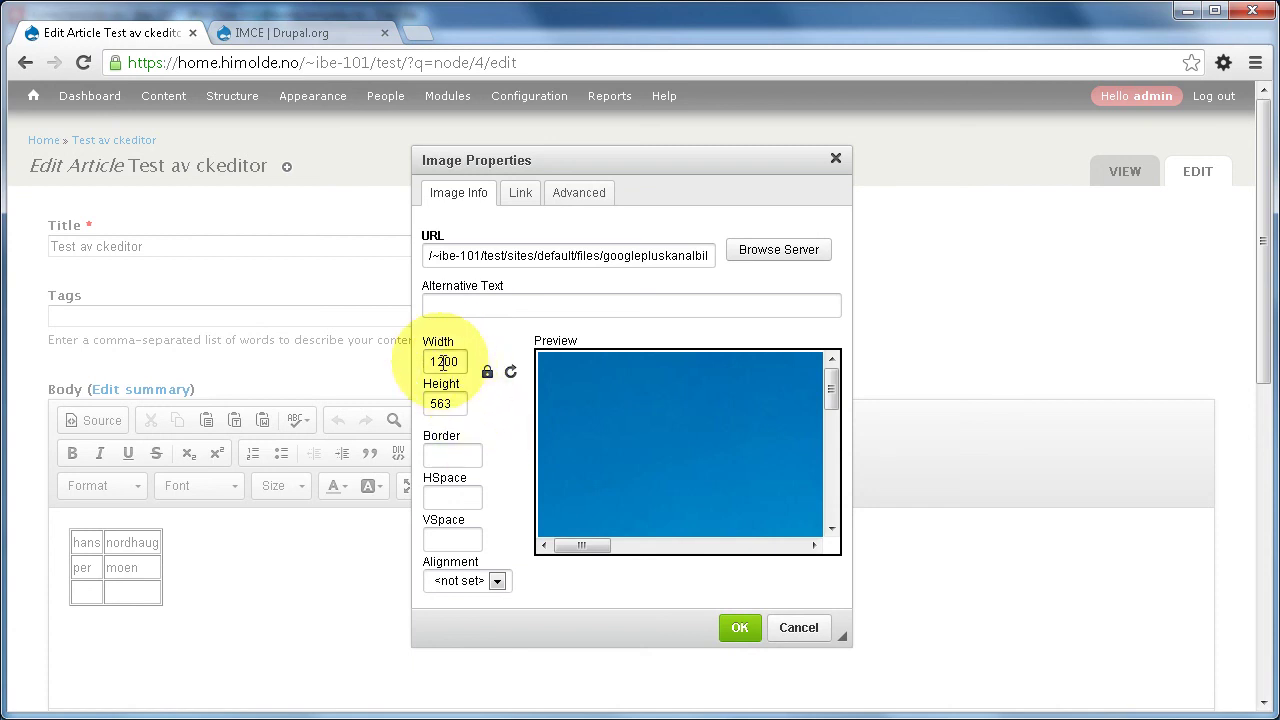
- Insert the image at 600 px width, then undo it because it landed beside the table
drag(450, 361, 419, 361)
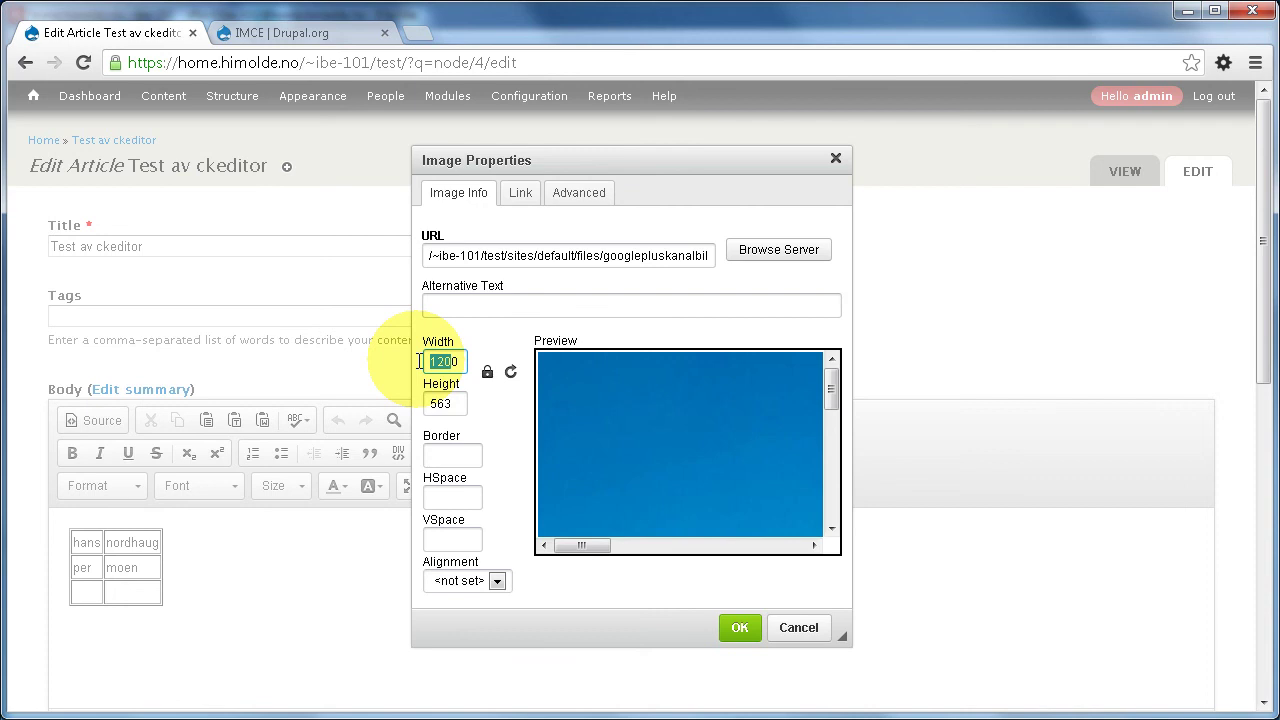
text(600)
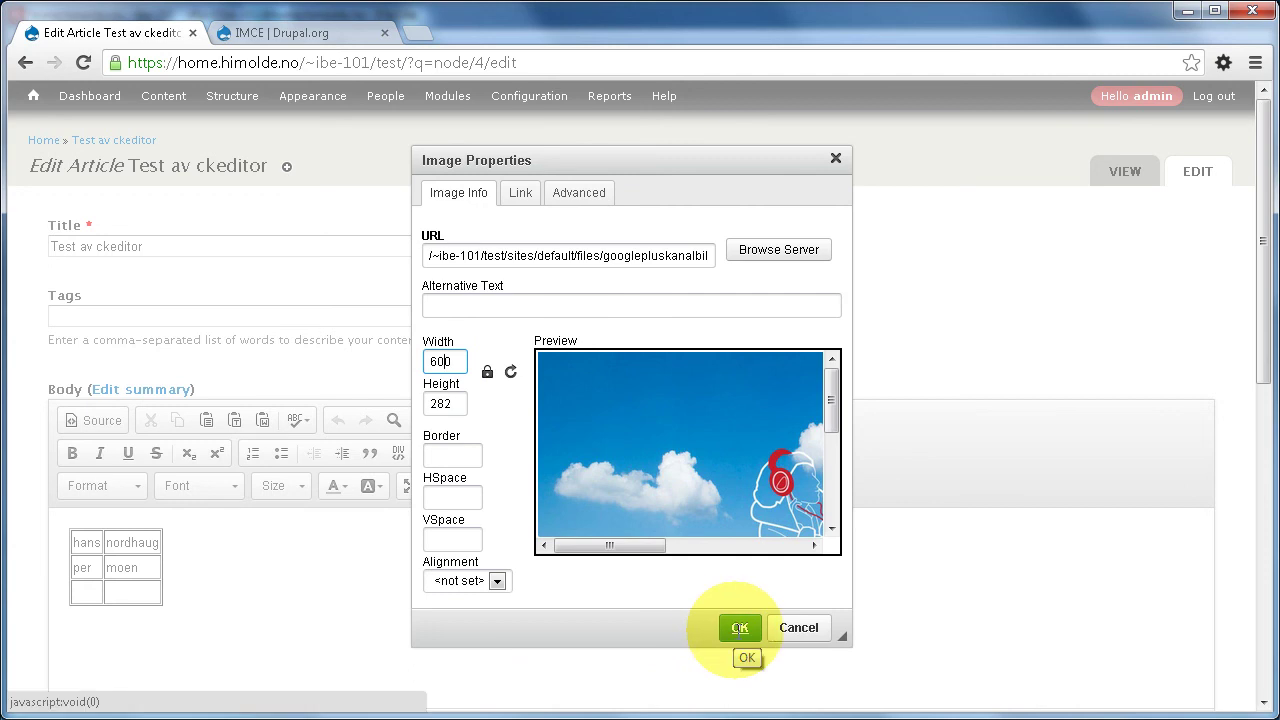
click(740, 628)
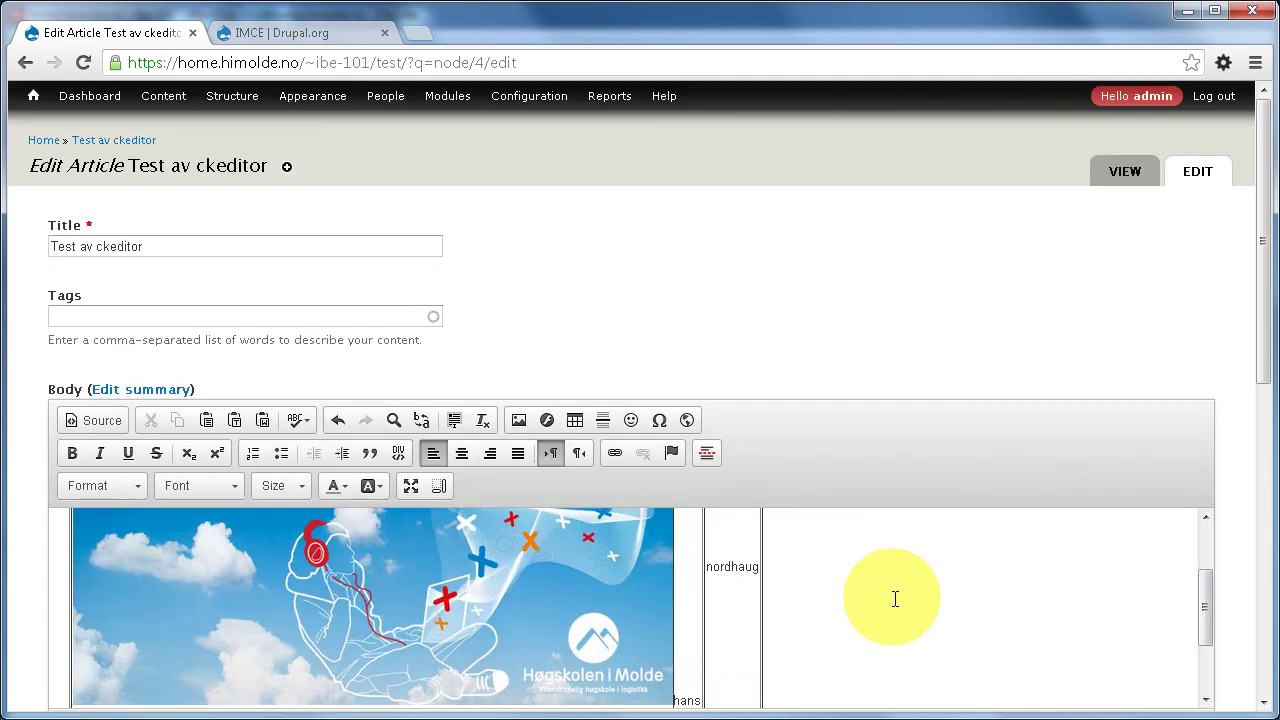
scroll(895, 598, down, 1)
scroll(897, 597, up, 1)
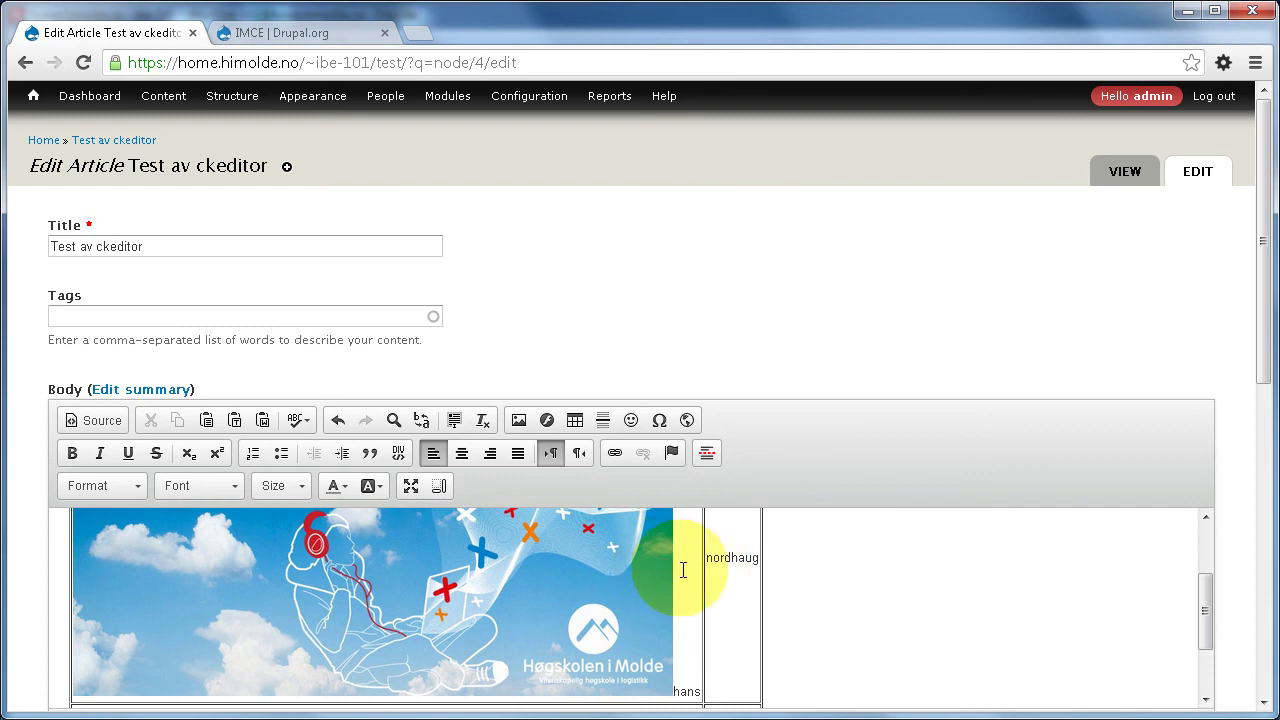
key(ctrl+z)
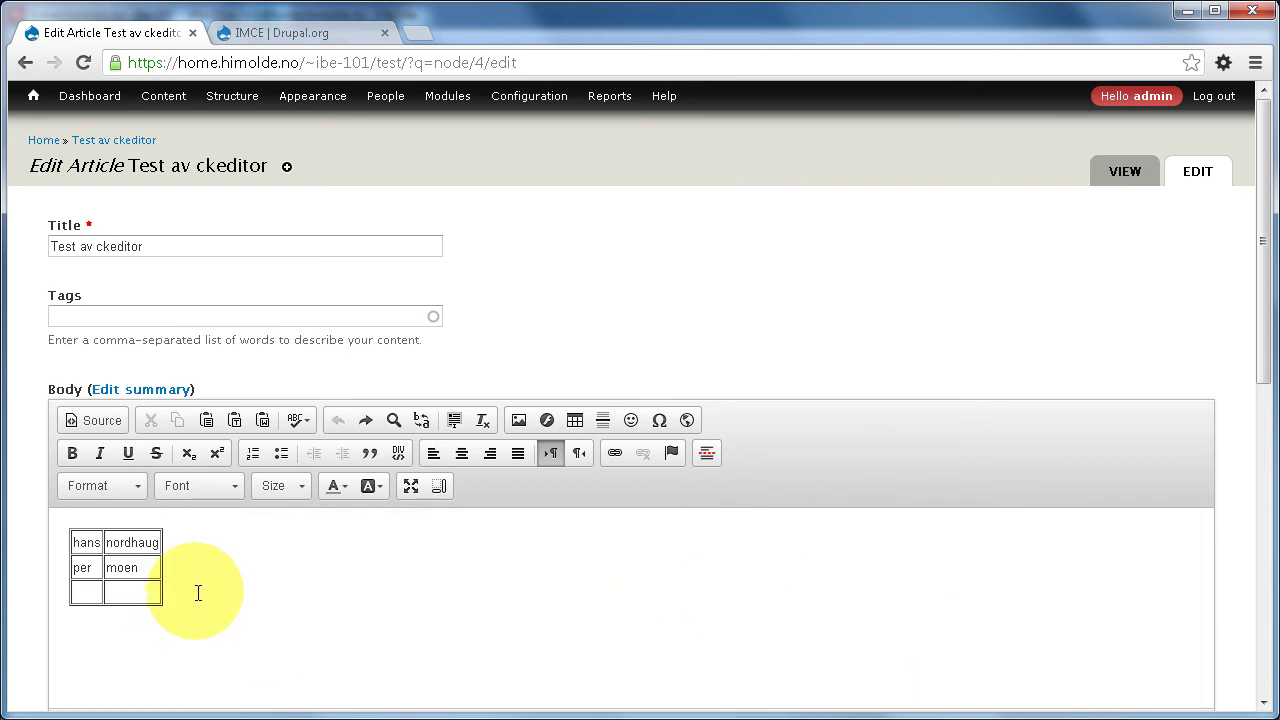
- Add a paragraph above the table and pick googlepluskanalbilde.jpg from IMCE for the image
mouse_move(84, 545)
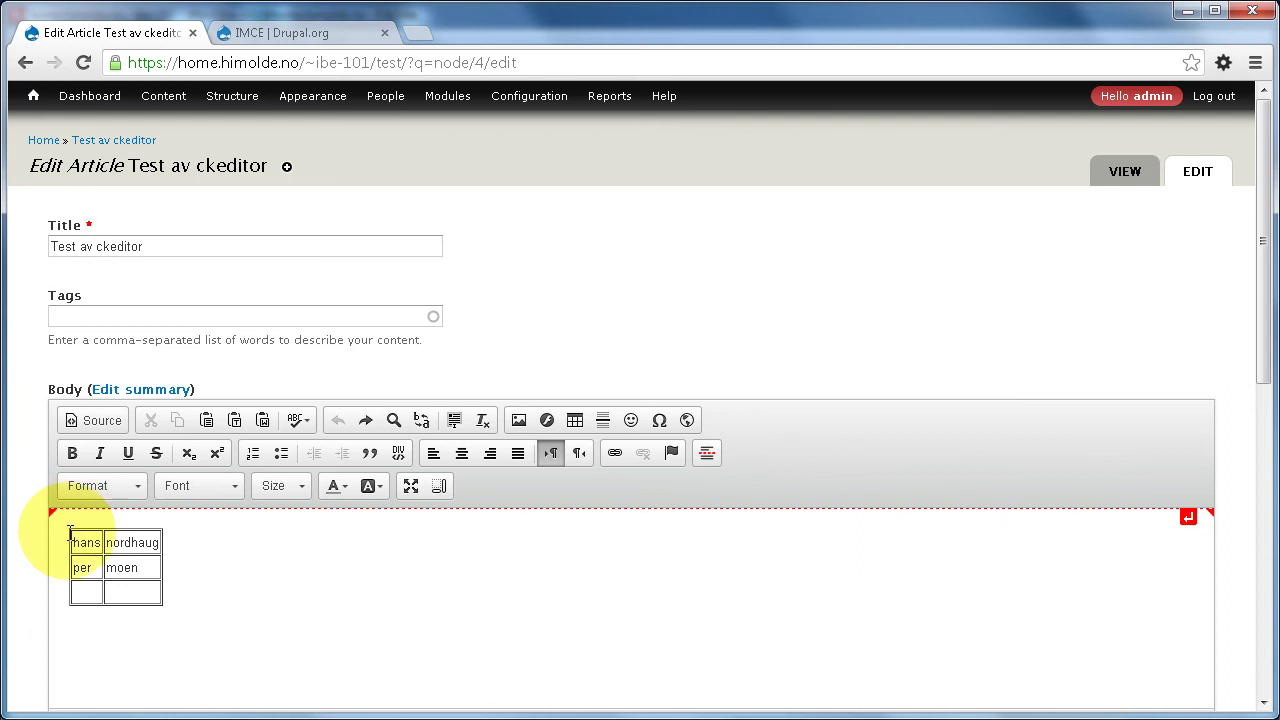
click(72, 532)
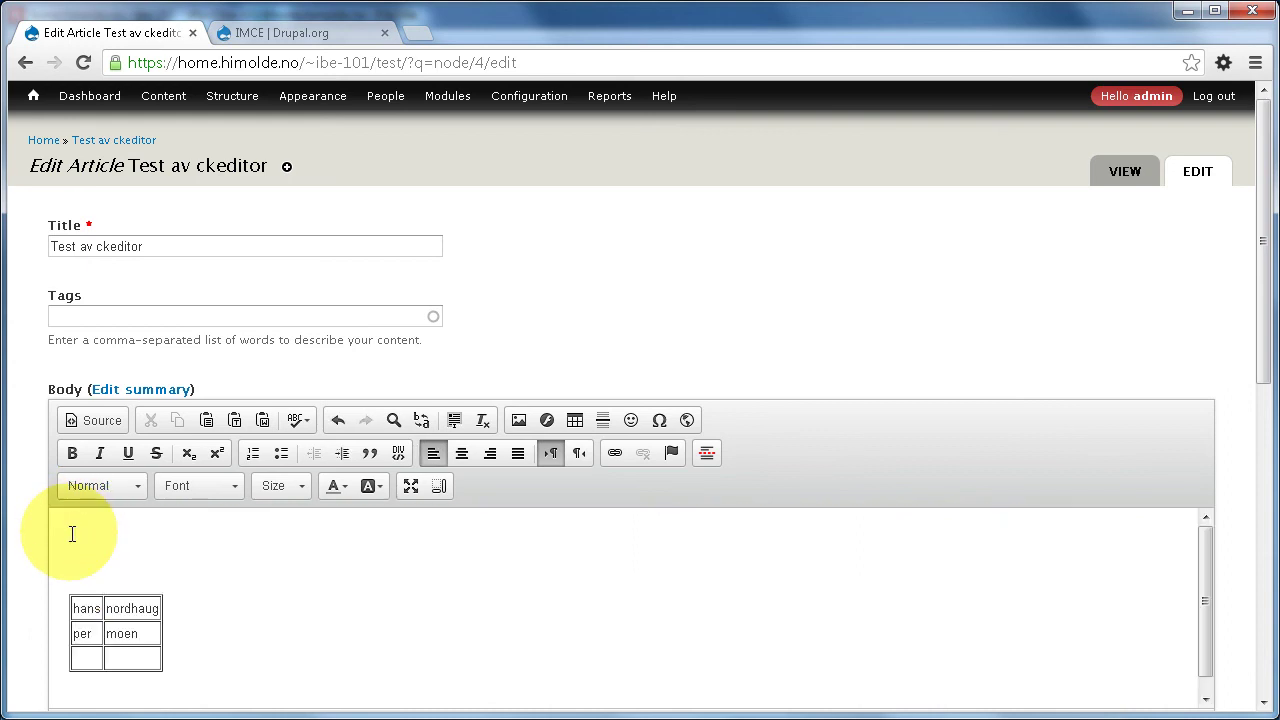
click(519, 420)
click(773, 249)
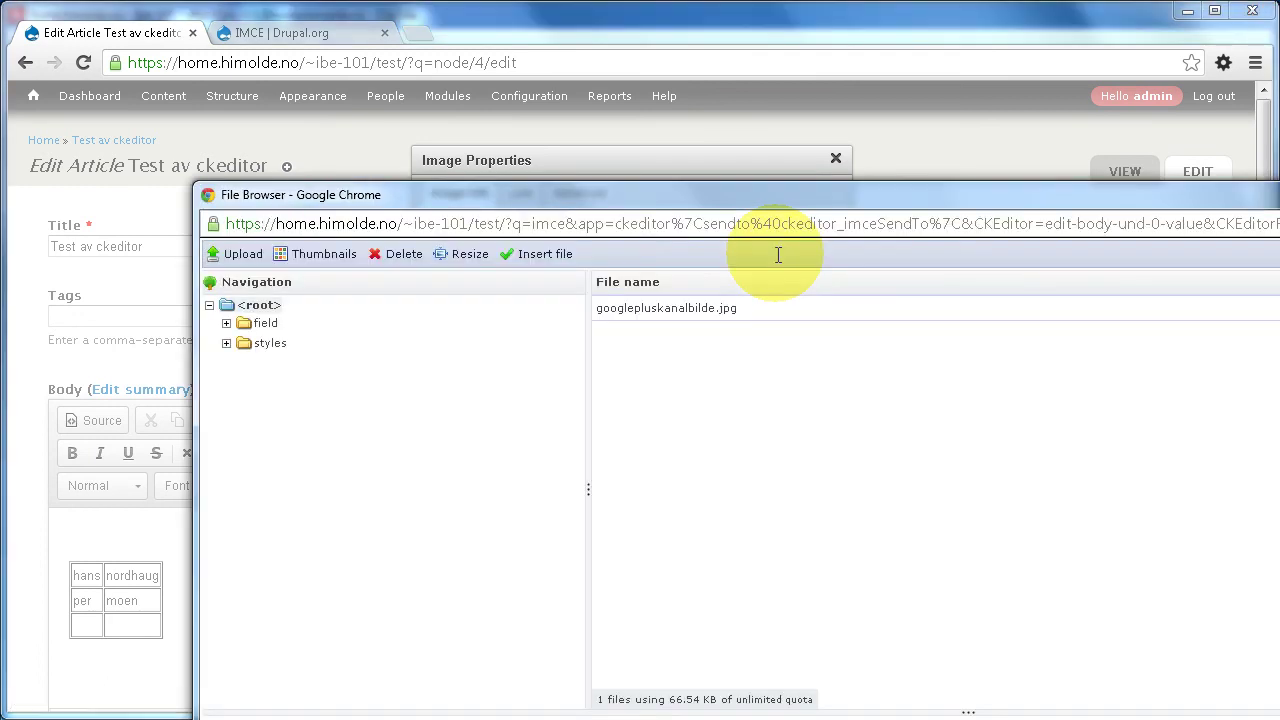
click(668, 310)
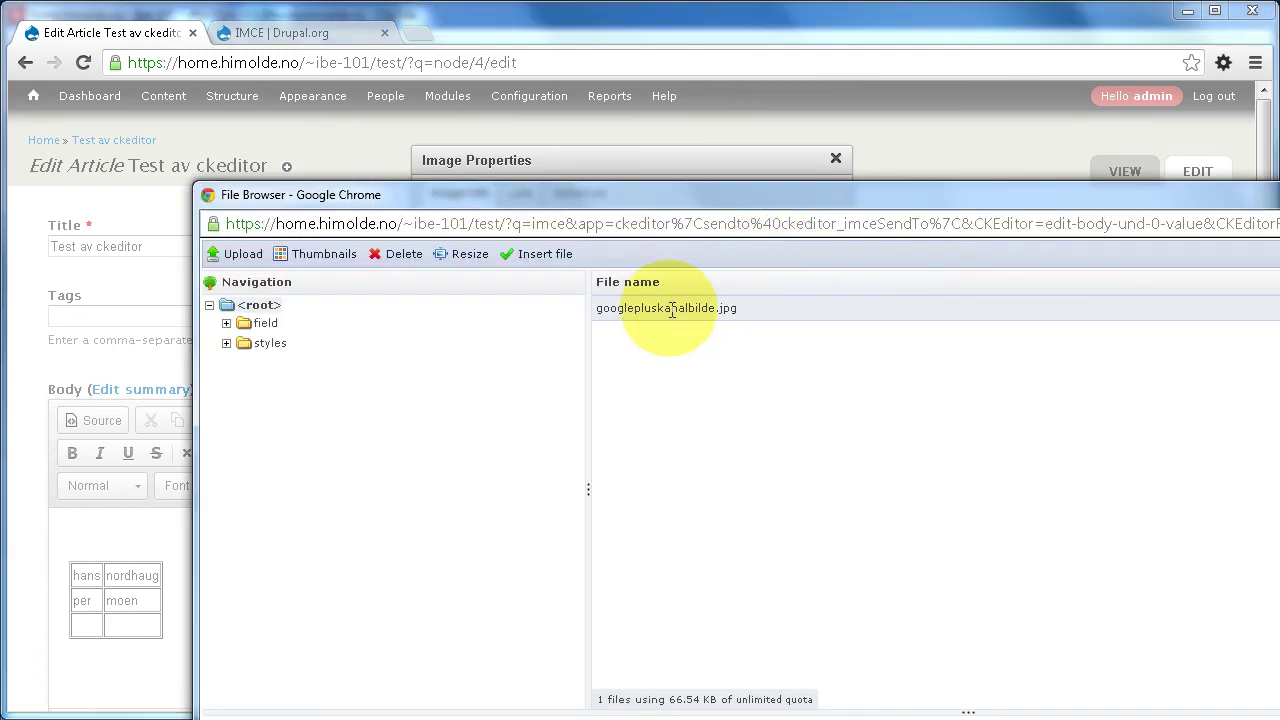
right_click(783, 195)
mouse_move(831, 329)
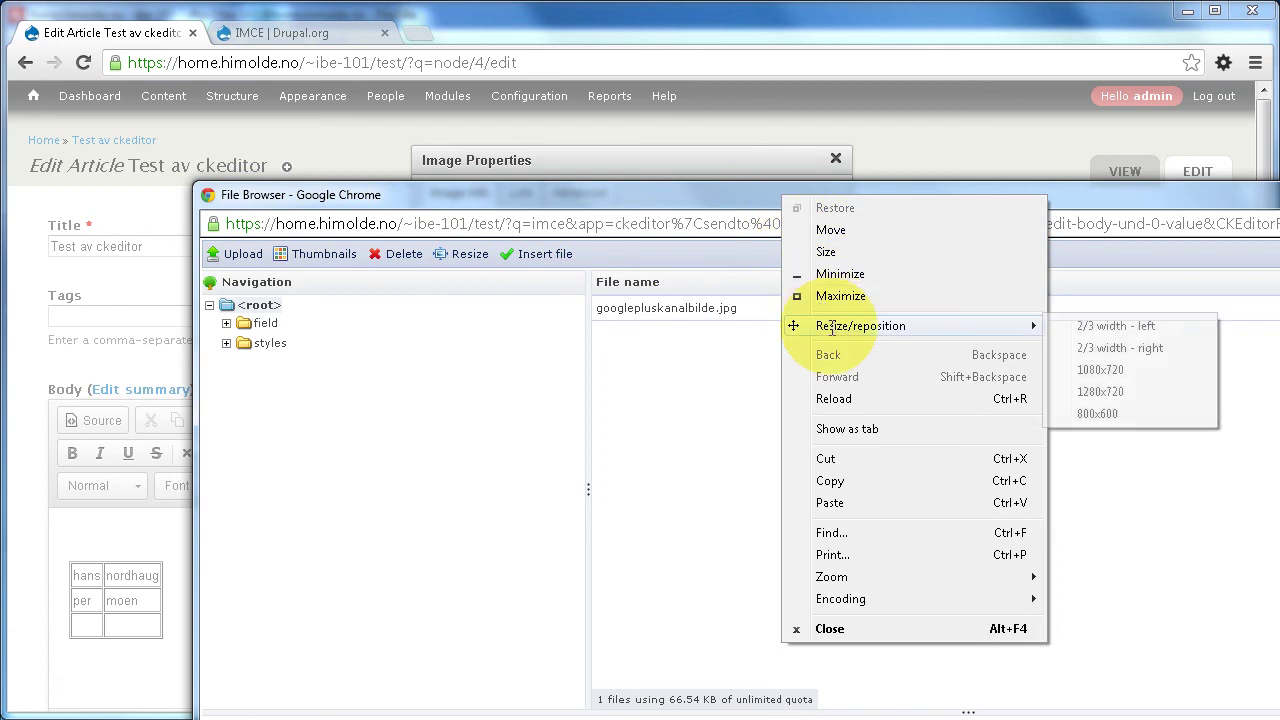
click(1105, 391)
click(404, 130)
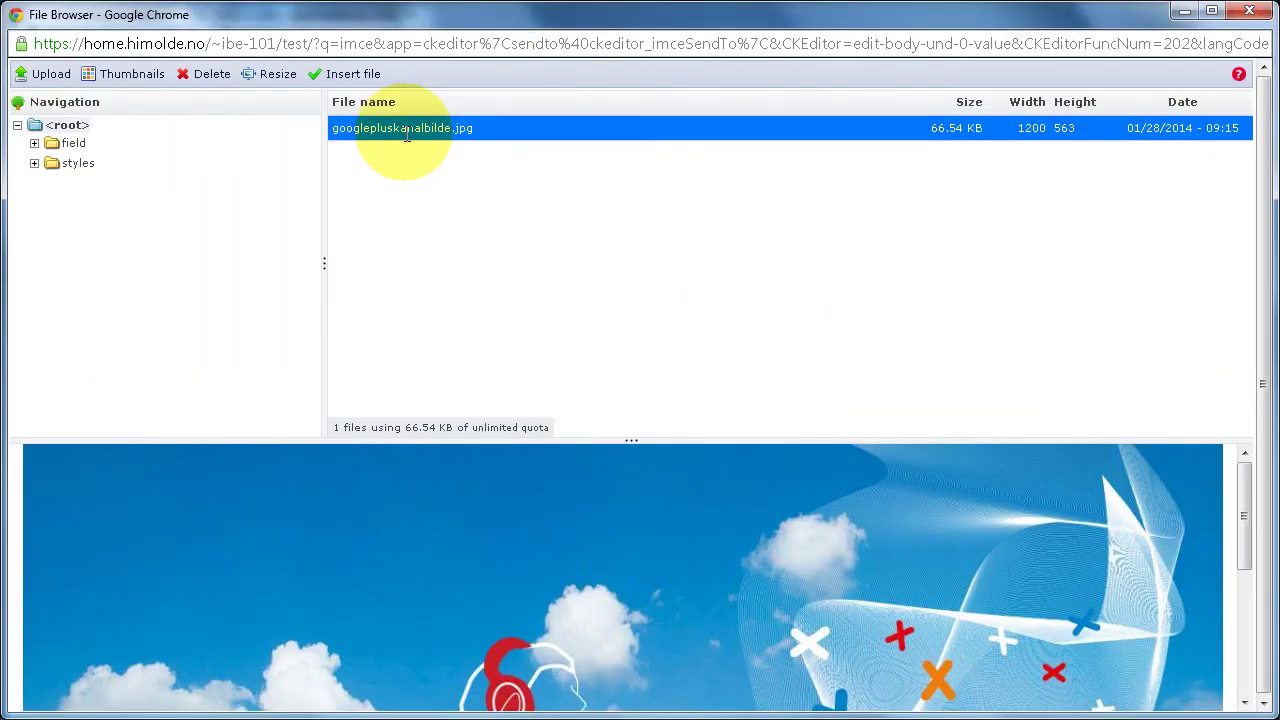
click(342, 73)
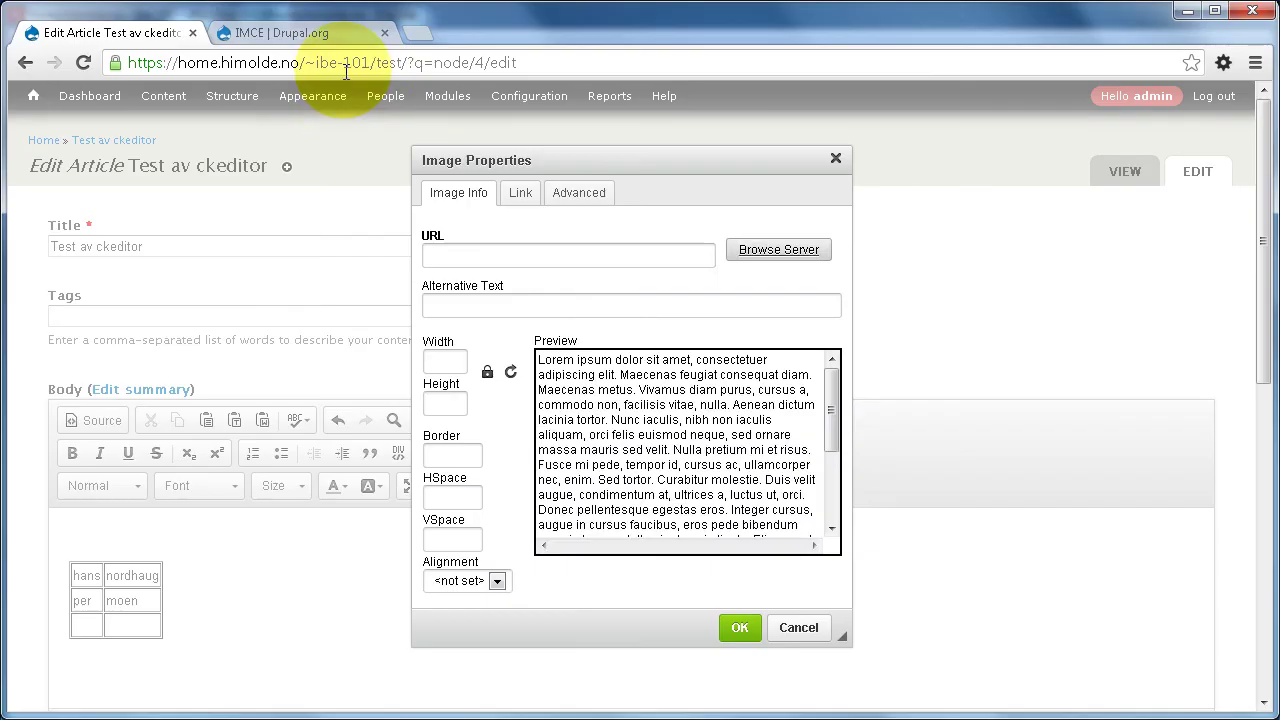
- Set the image width to 600, insert it, and save the article
click(444, 362)
key(BackSpace)
key(BackSpace)
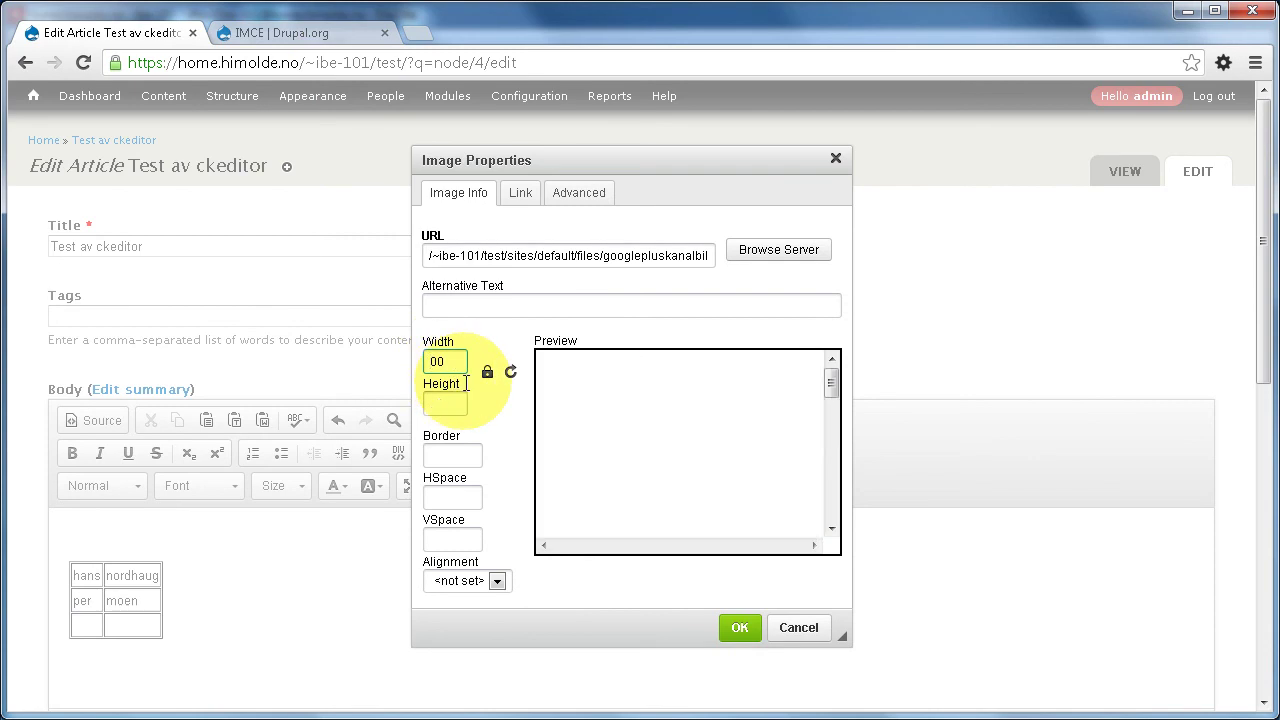
text(6)
click(739, 627)
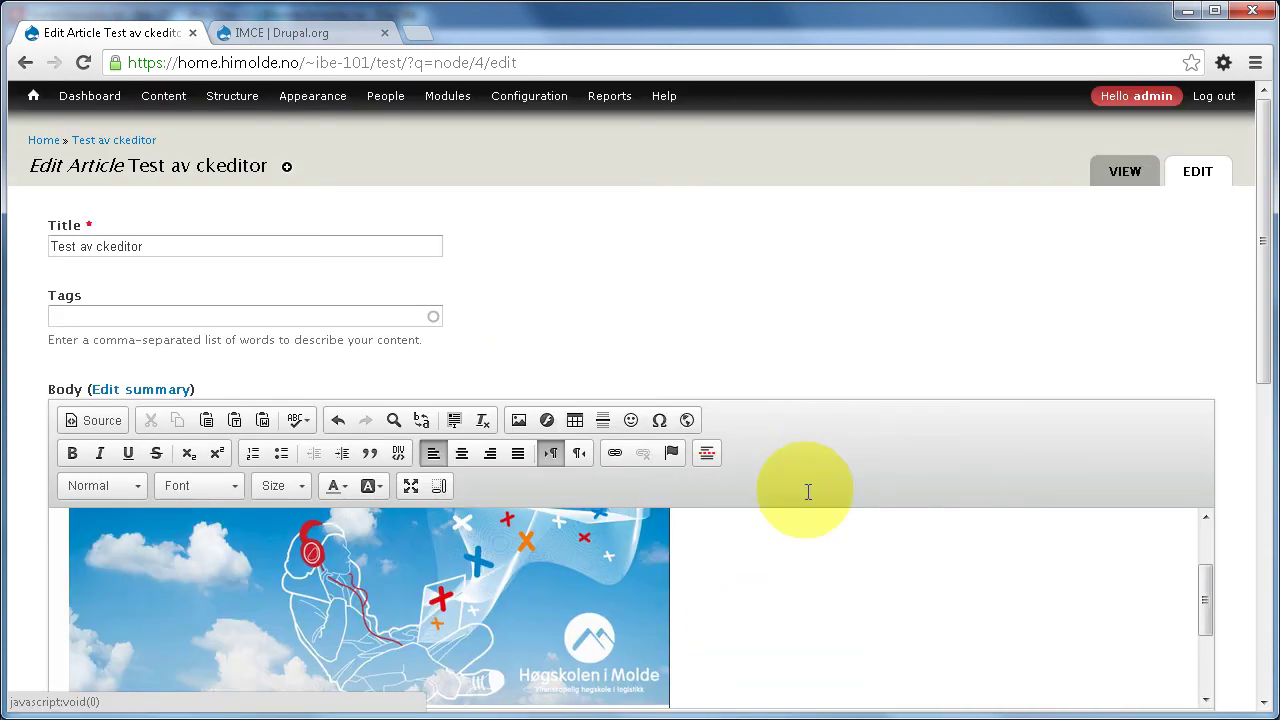
scroll(846, 331, down, 8)
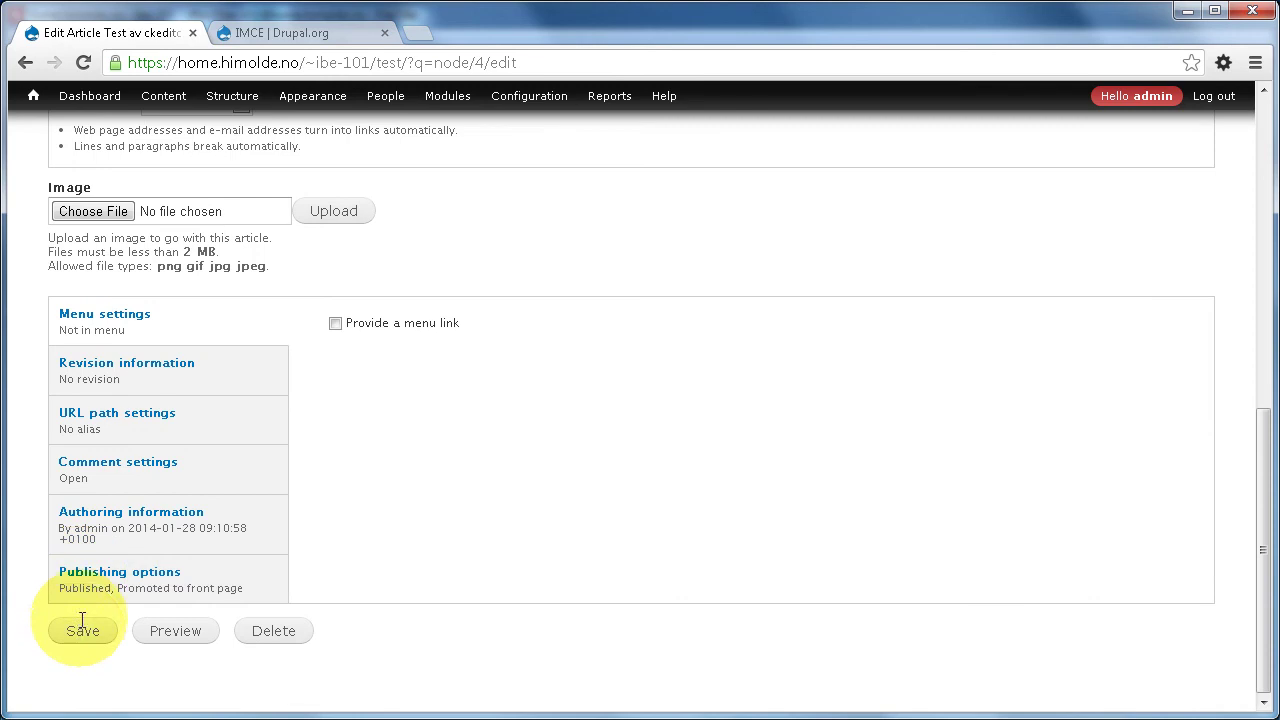
click(82, 626)
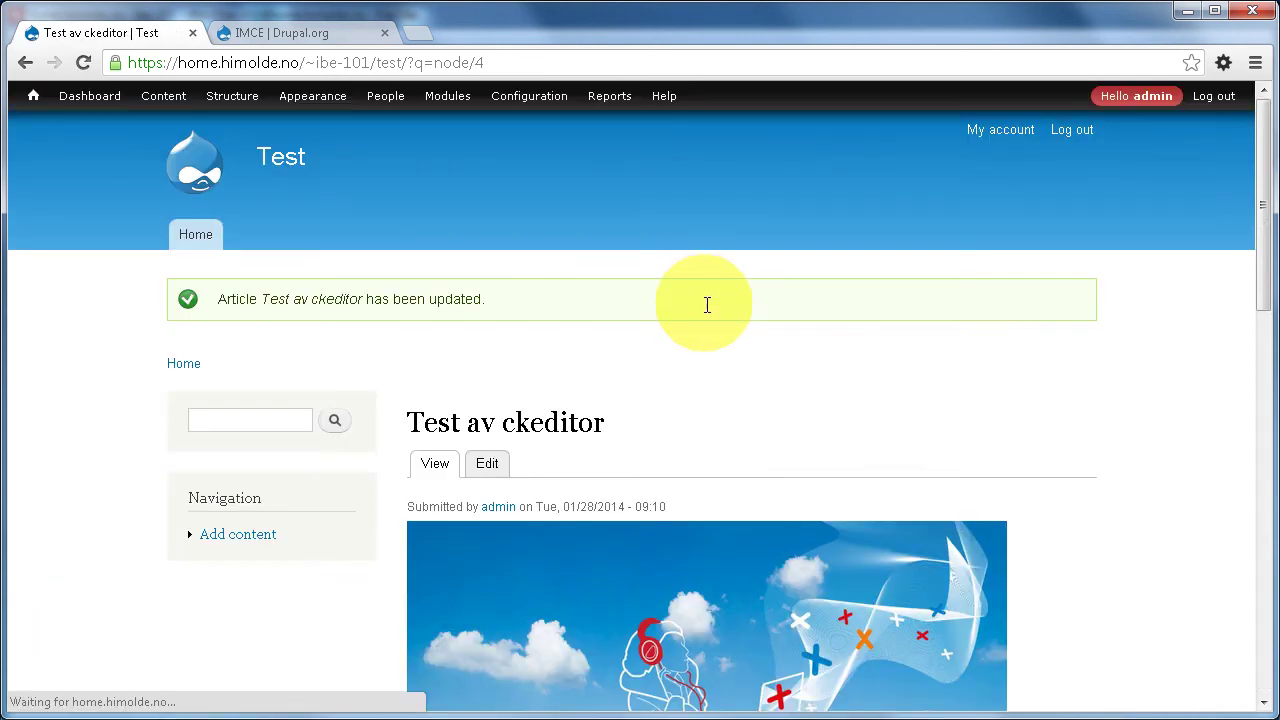
scroll(774, 394, down, 1)
scroll(771, 391, down, 3)
scroll(778, 396, up, 1)
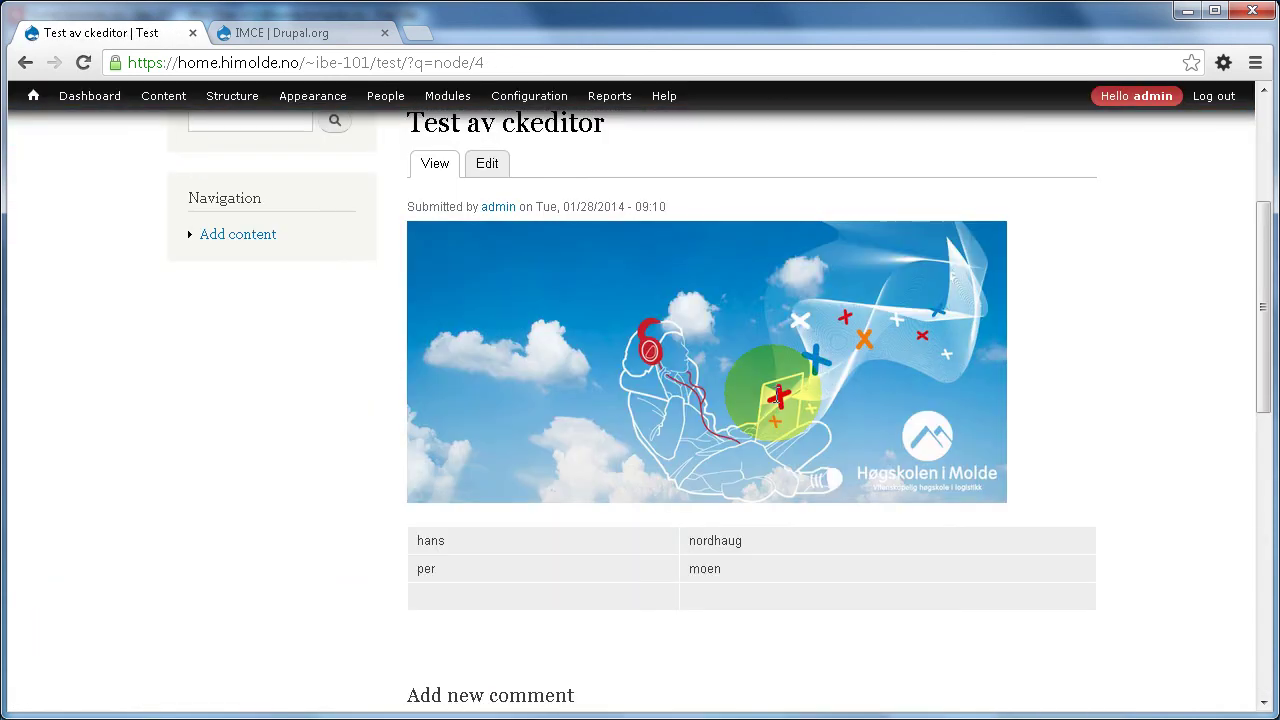